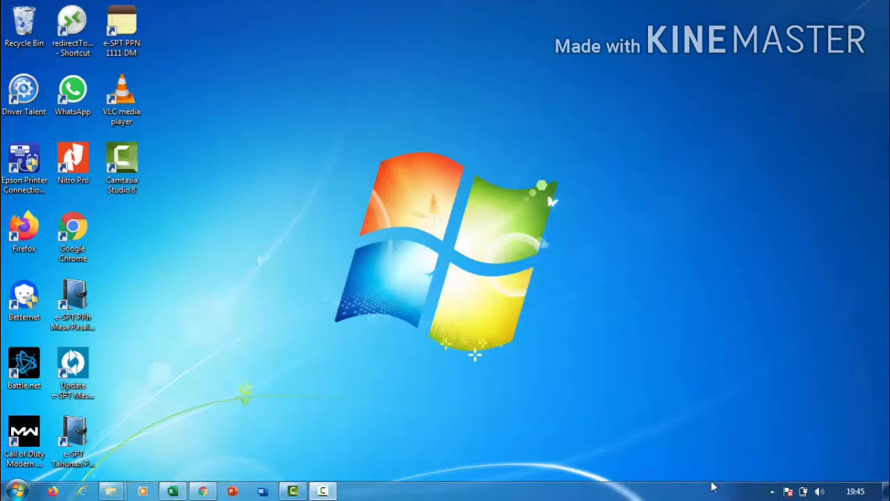
Review the DJP e-SPT Masa PPh 21-26 download files, then go to the Documents New folder in Explorer.
click(203, 491)
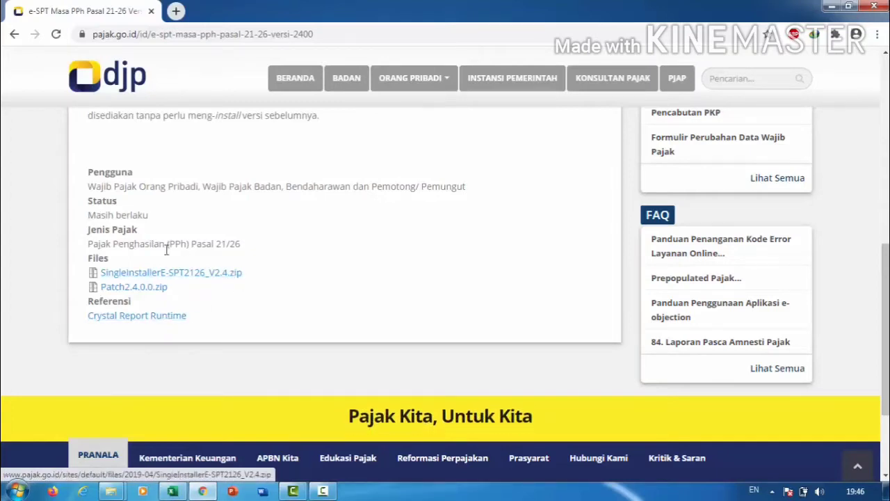
click(241, 285)
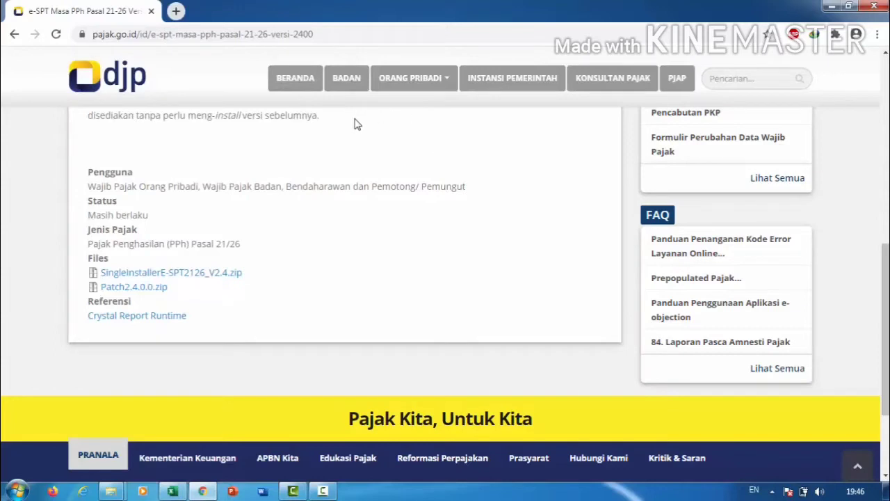
mouse_move(421, 77)
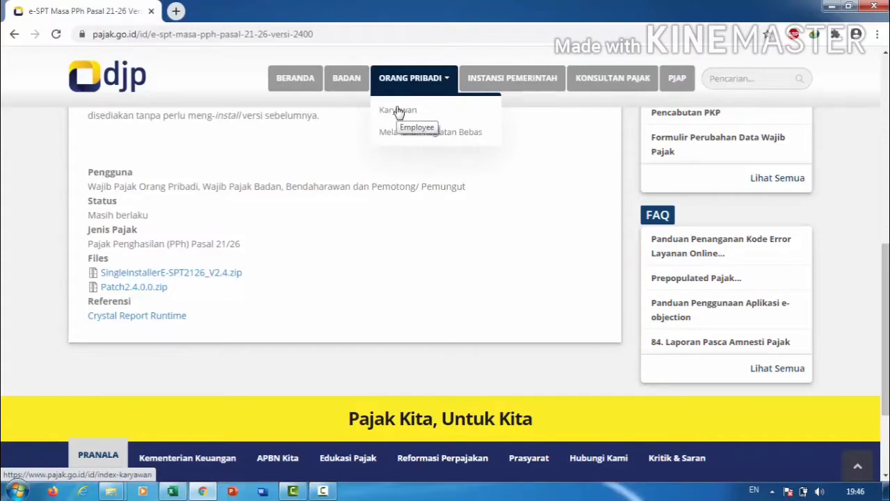
Extract the CRRuntime zip into its own CRRuntime_32bit_13_0_7 folder.
mouse_move(111, 491)
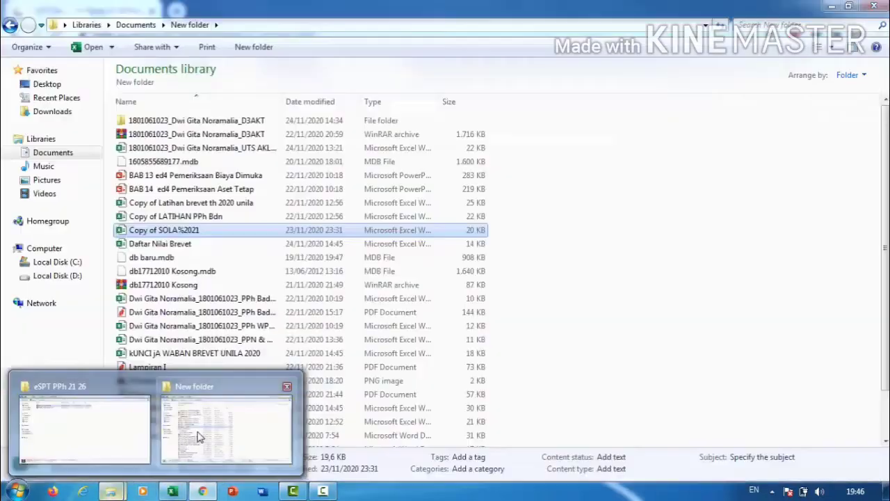
click(200, 437)
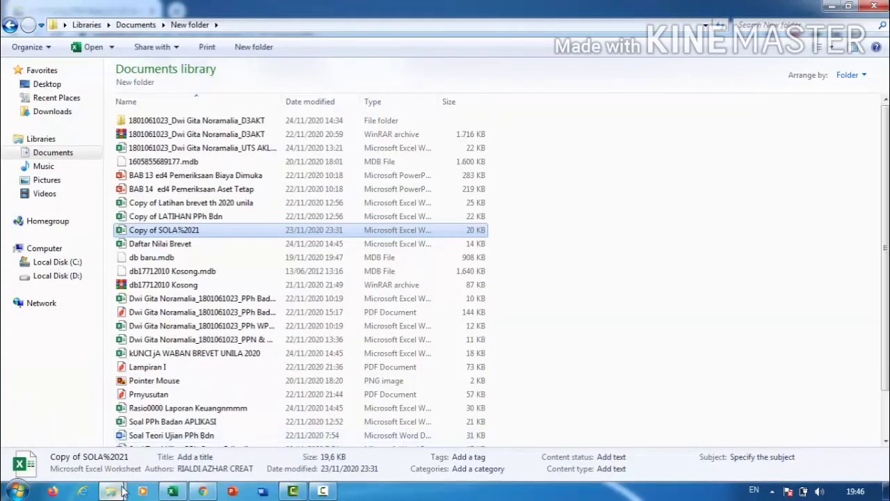
mouse_move(111, 491)
click(101, 440)
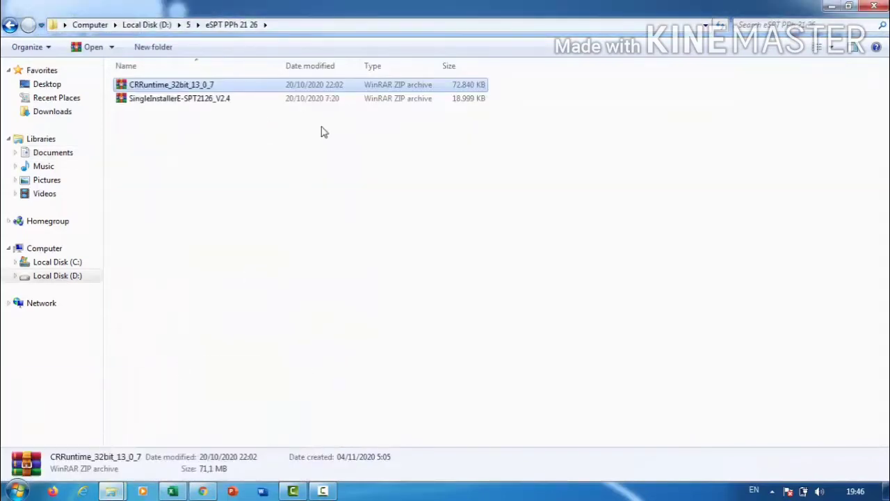
right_click(393, 84)
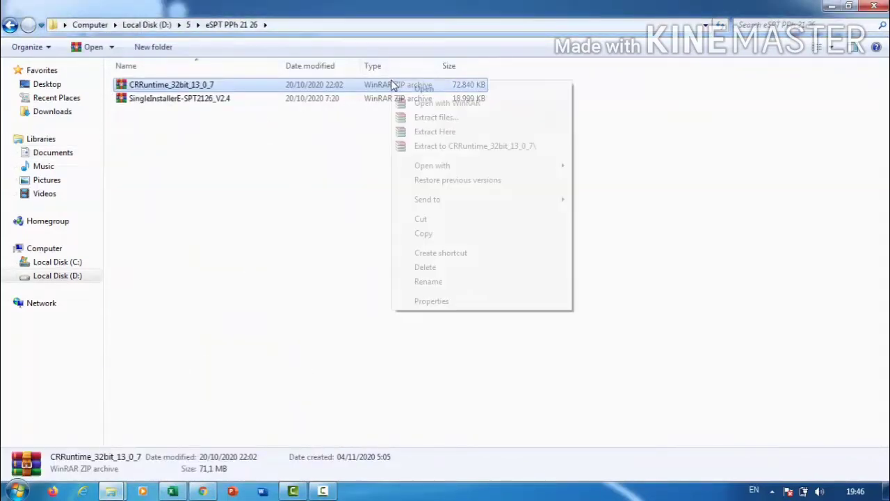
click(438, 147)
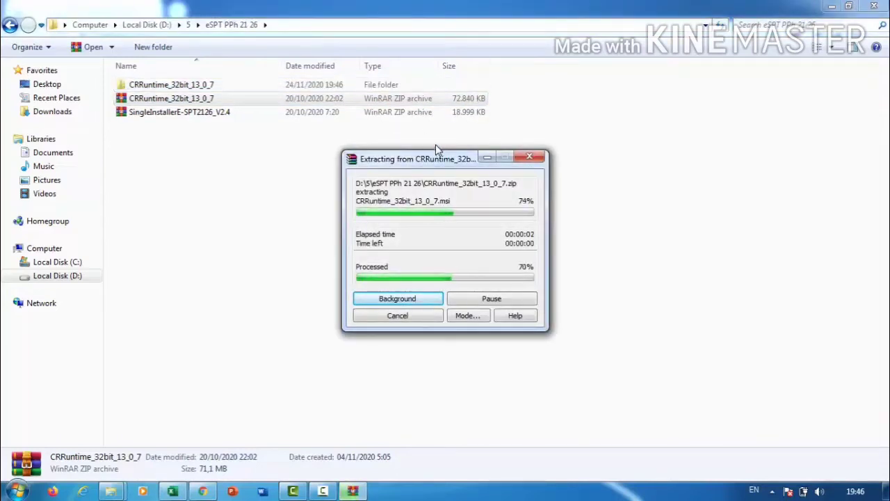
Extract the SingleInstallerE-SPT2126_V2.4 archive here, producing the Debug folder.
click(296, 113)
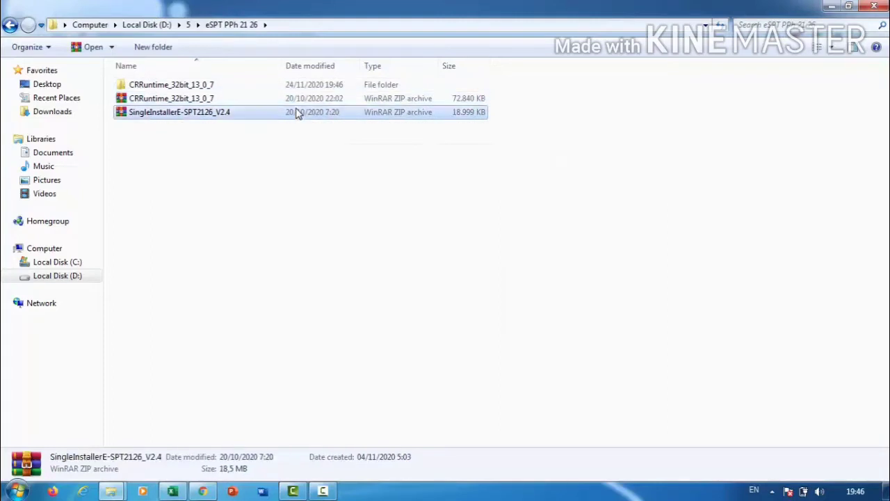
right_click(296, 113)
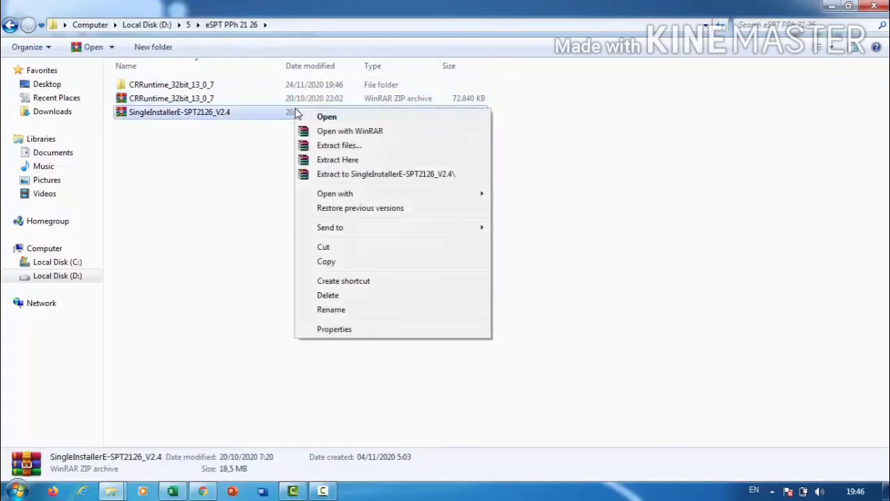
click(339, 161)
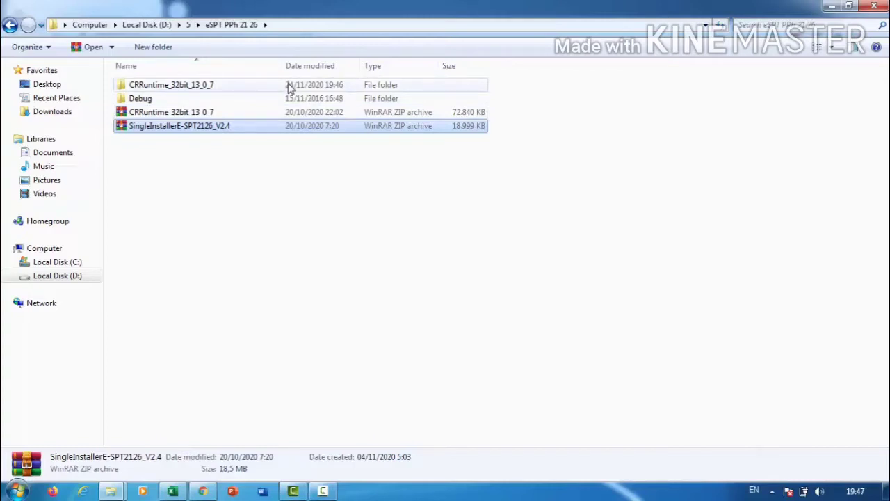
Install the SAP Crystal Reports .NET runtime (32-bit) from the CRRuntime_32bit_13_0_7 installer and finish setup.
click(313, 86)
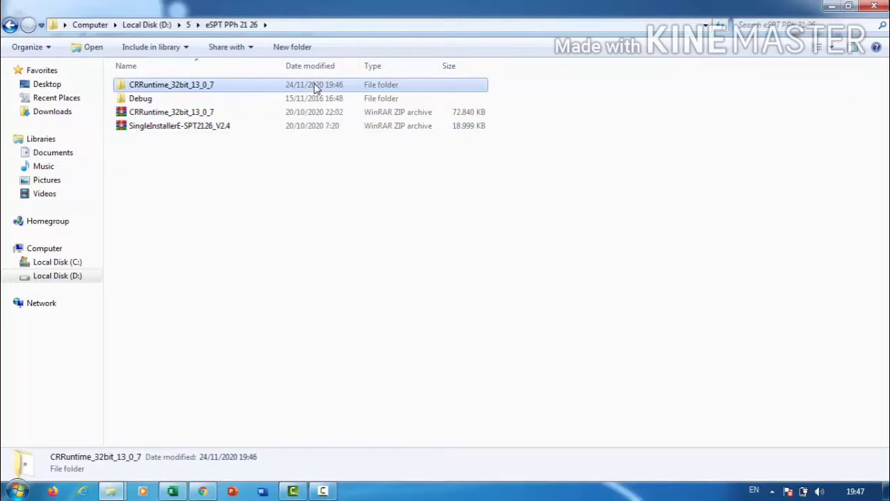
double_click(315, 87)
click(315, 86)
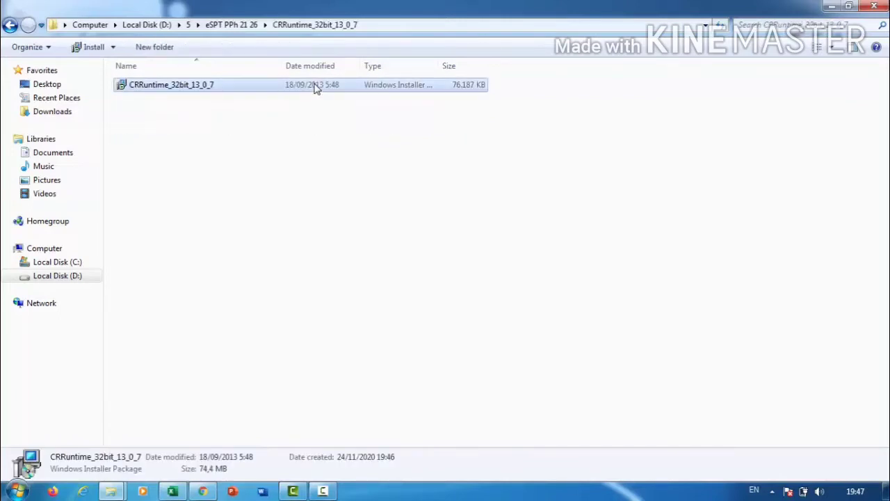
double_click(315, 87)
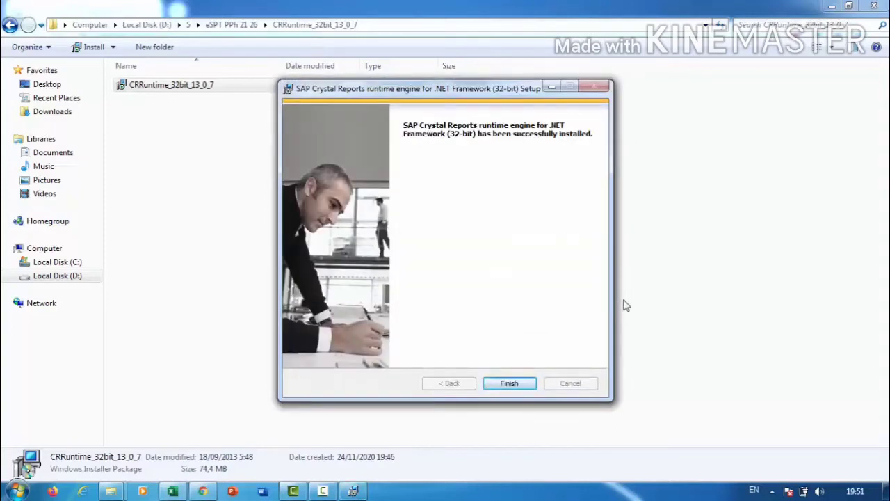
click(513, 382)
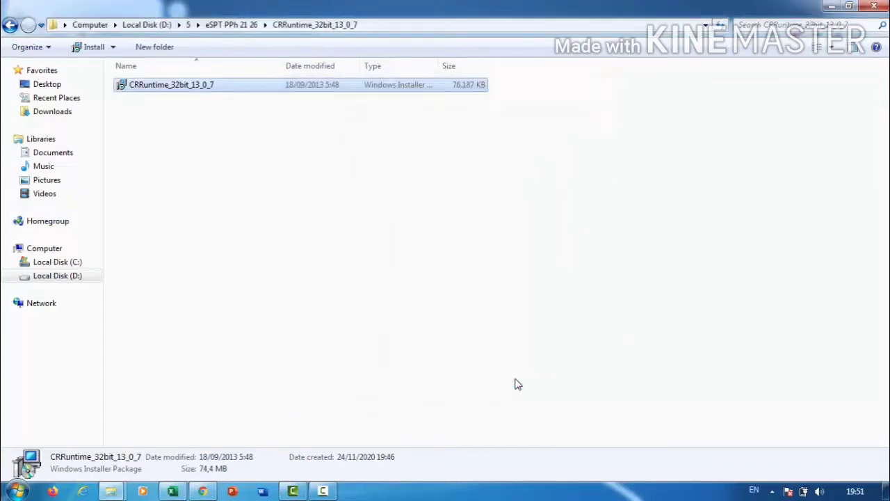
Run the e-SPT package from the Debug folder, repair e-SPT Masa 21-26 2014, and close the wizard.
click(11, 25)
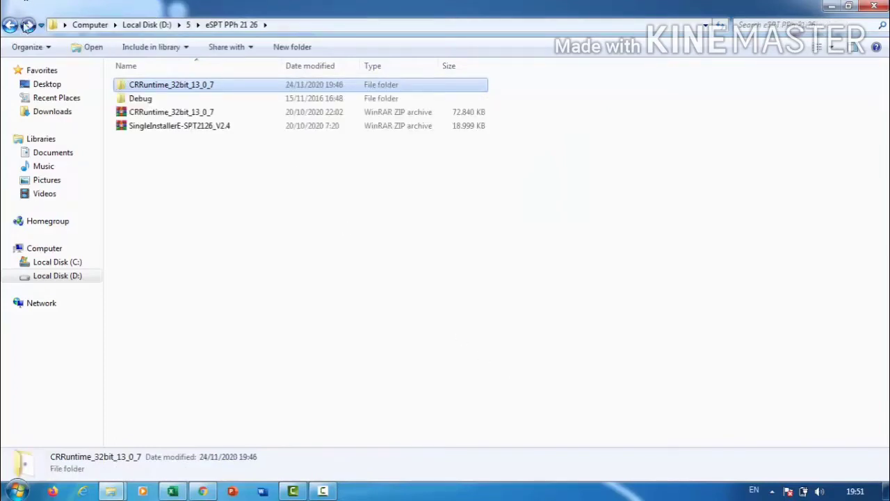
double_click(224, 102)
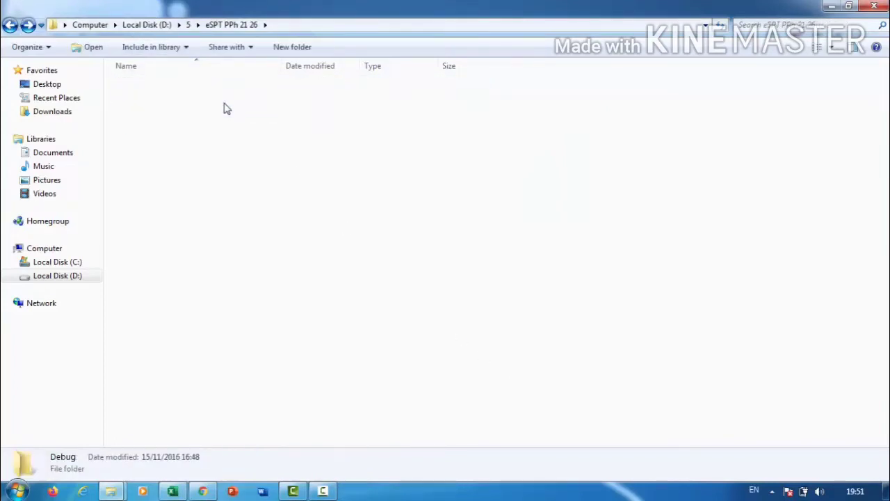
double_click(235, 89)
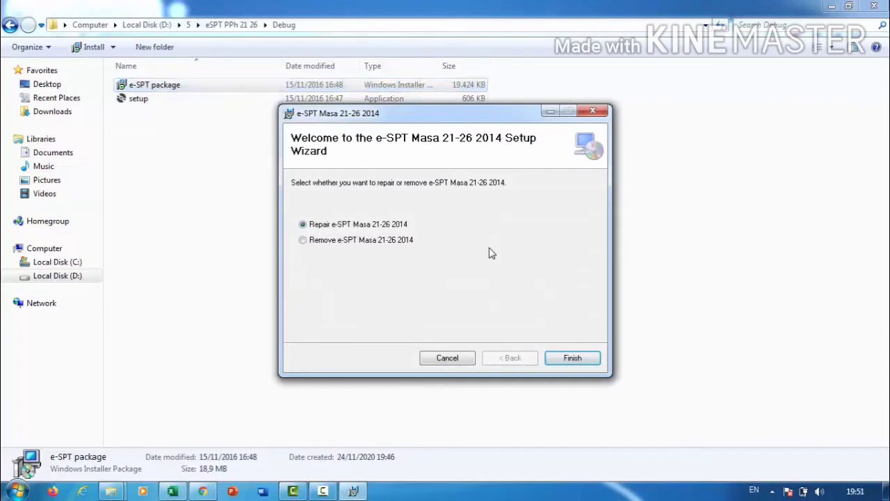
click(571, 359)
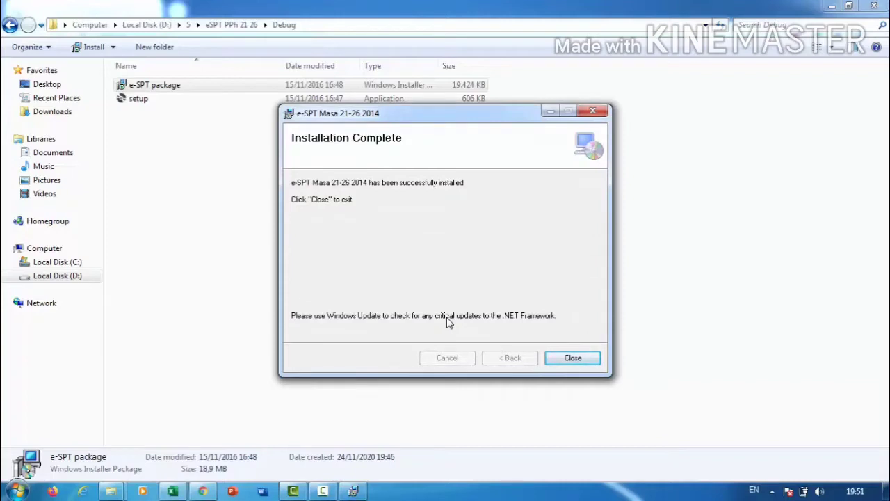
click(584, 363)
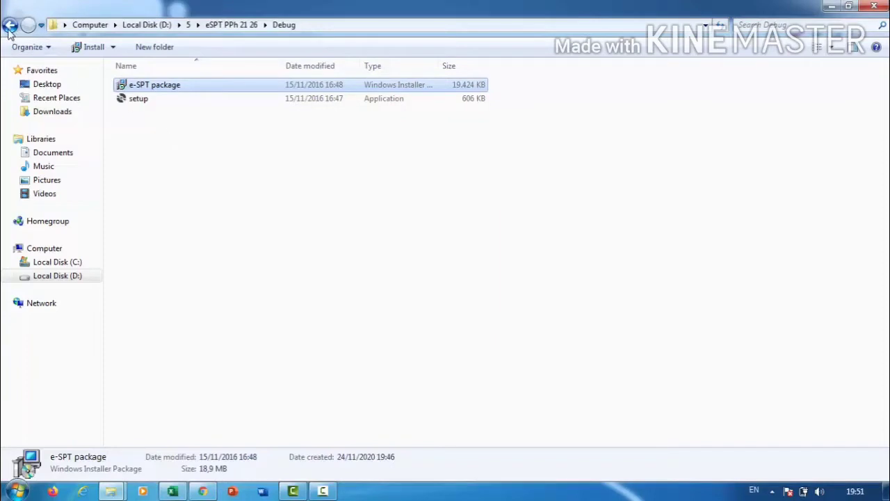
Browse to C:\Program Files (x86)\DJP\e-SPT Masa 21-26 2014.
click(68, 266)
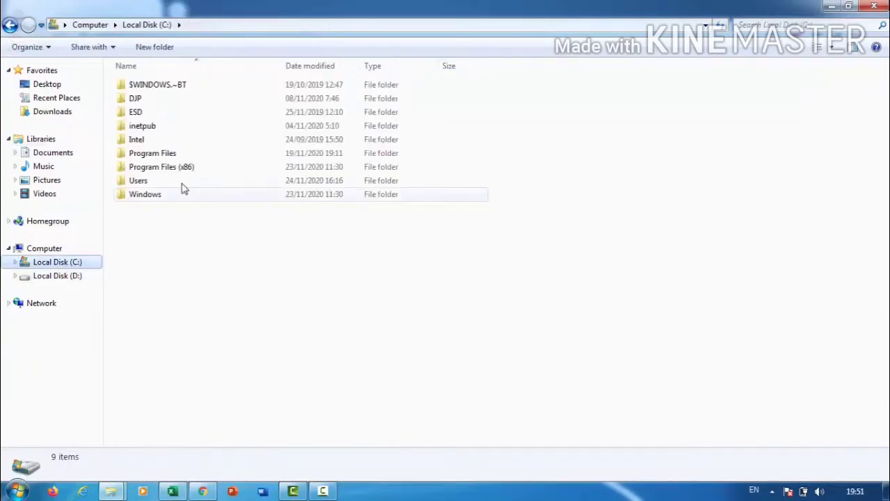
double_click(194, 169)
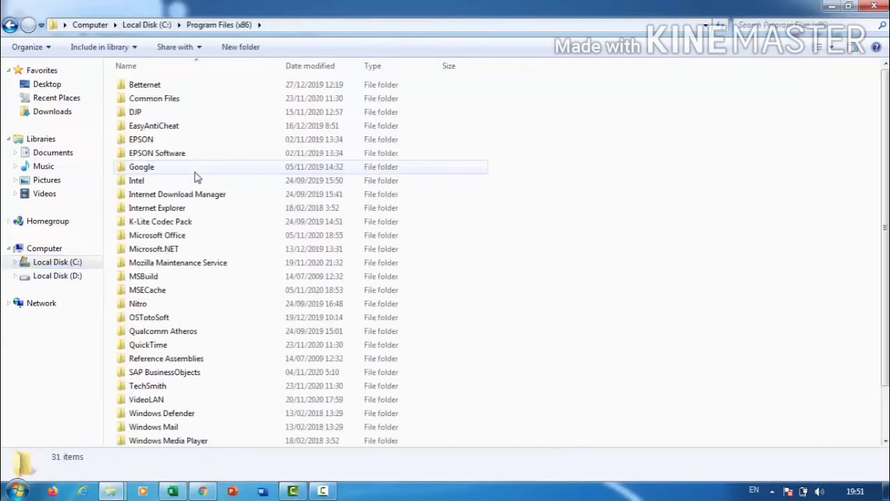
double_click(192, 116)
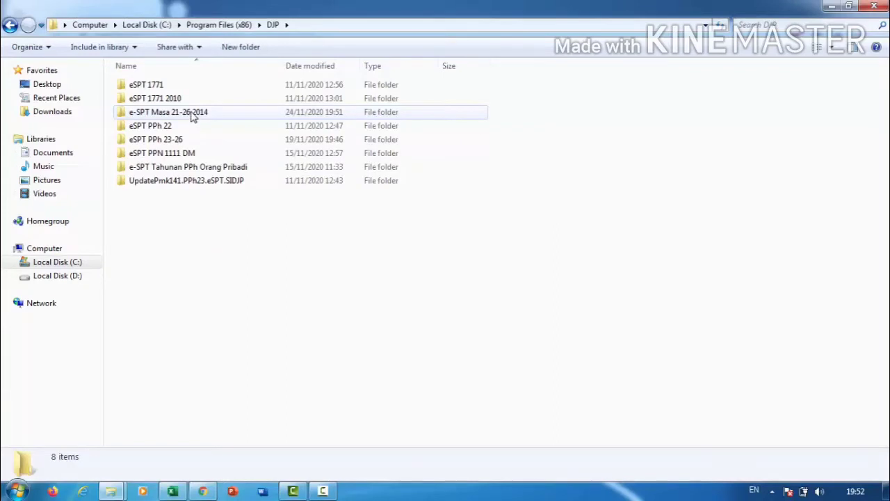
double_click(193, 116)
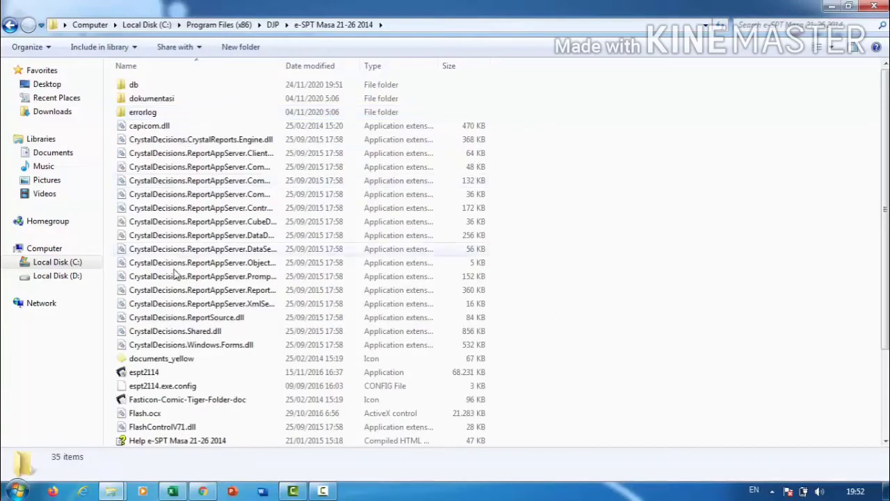
Set espt2114 to run as administrator in its Compatibility properties.
click(160, 374)
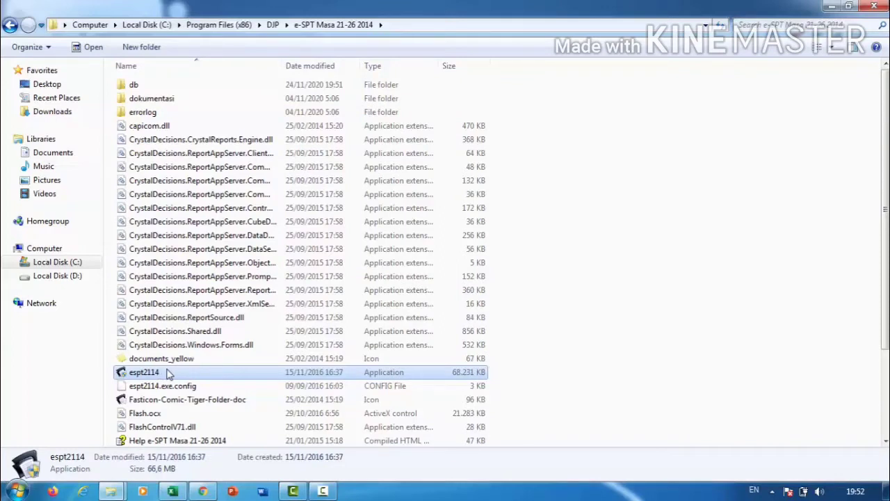
right_click(169, 372)
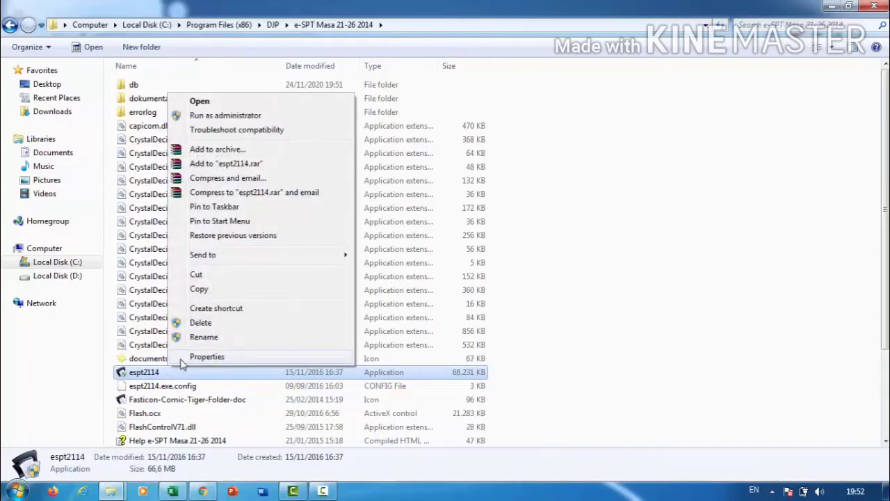
click(181, 360)
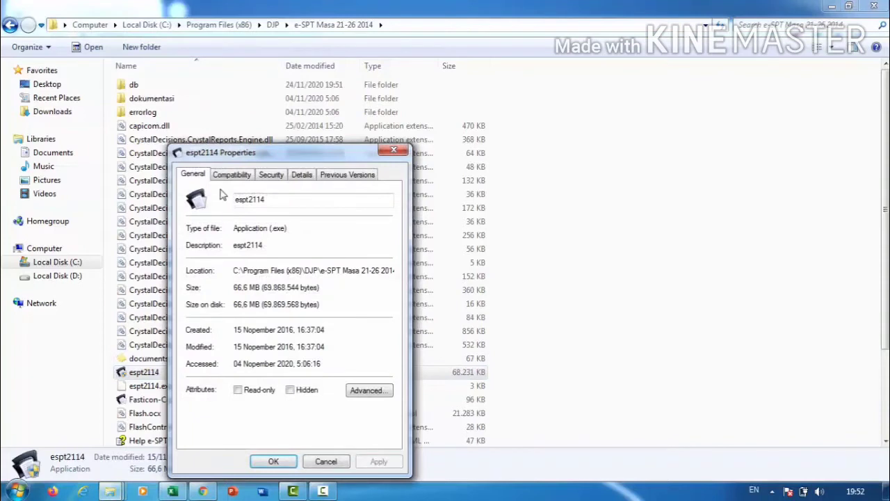
click(237, 178)
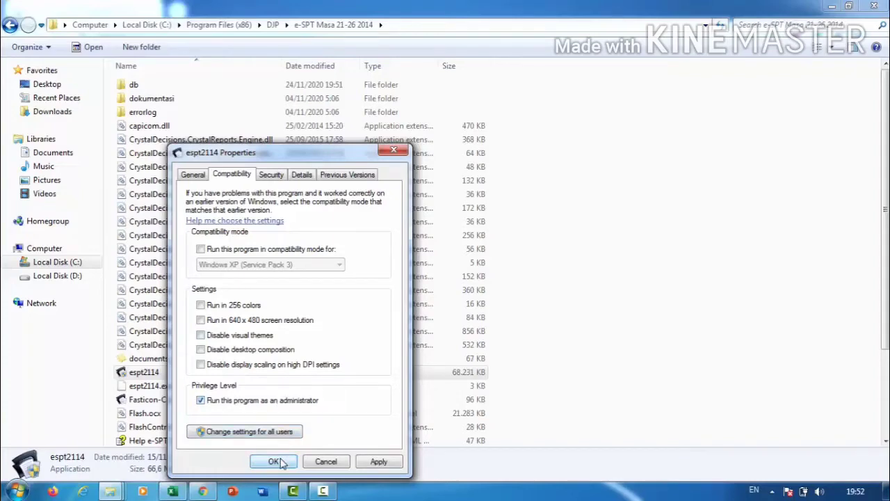
click(274, 461)
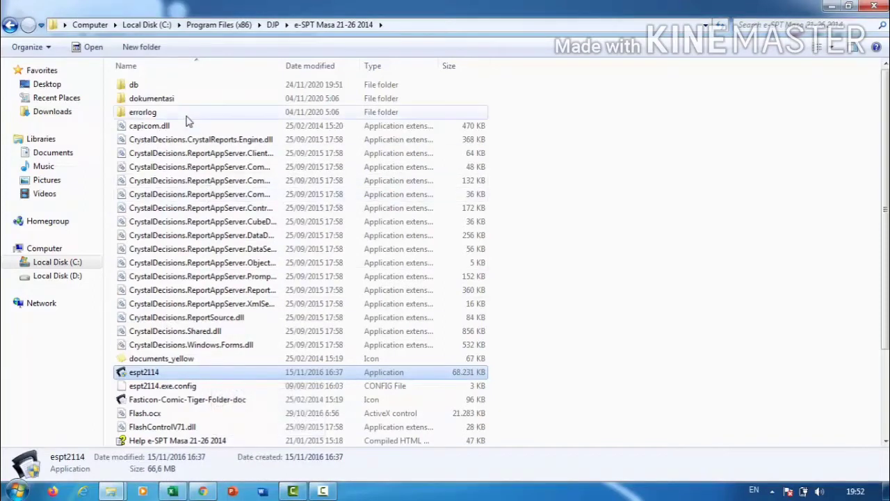
Copy the blank db2113.accdb from db kosong into the db folder, replacing the existing file.
double_click(181, 89)
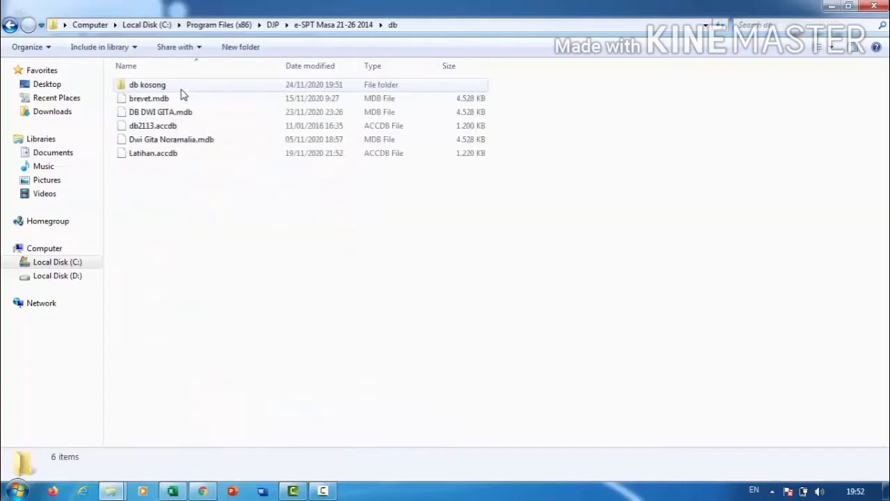
double_click(180, 89)
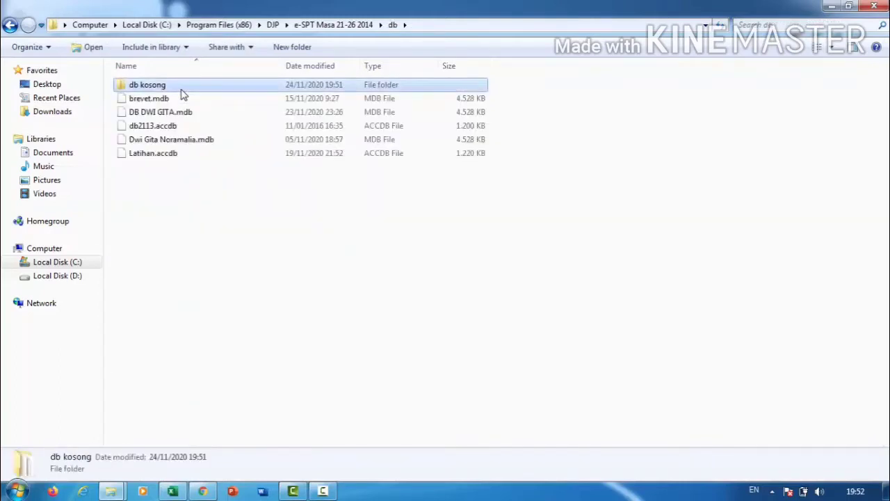
click(181, 89)
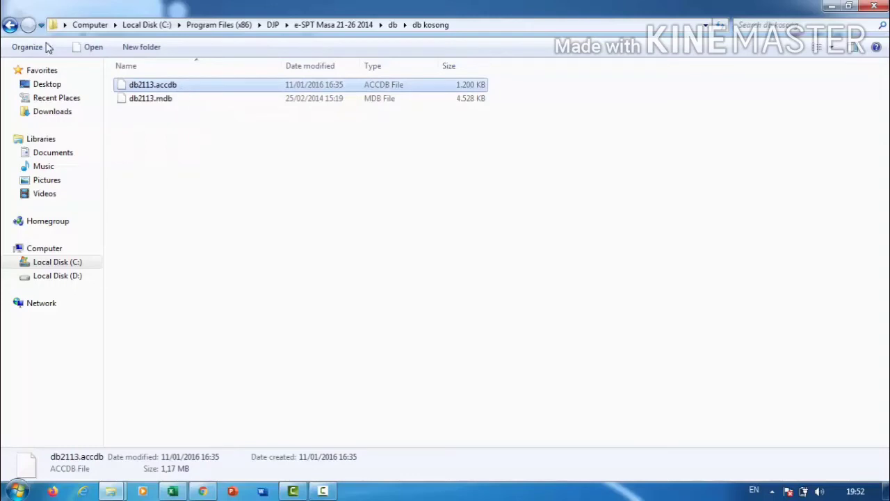
click(10, 25)
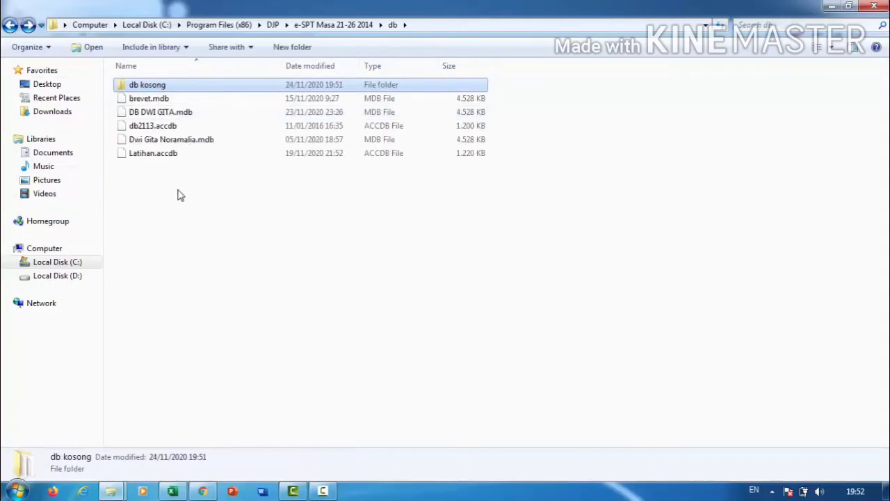
key(ctrl+v)
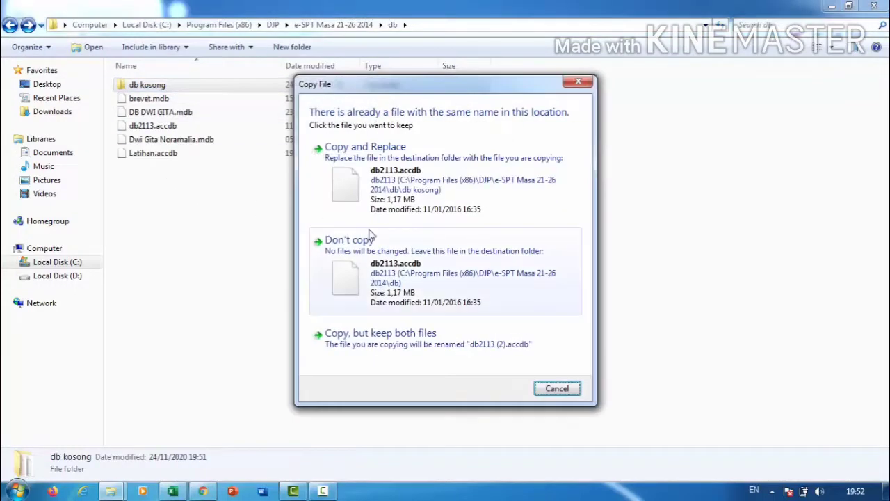
click(405, 186)
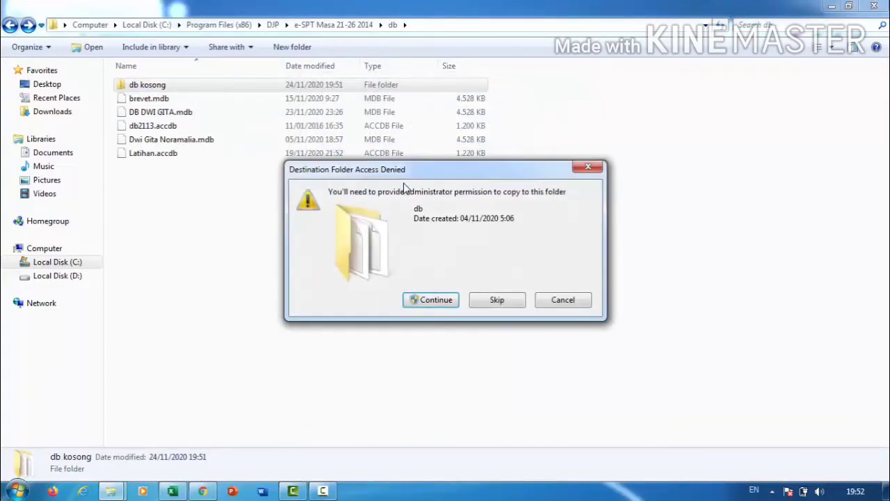
click(424, 303)
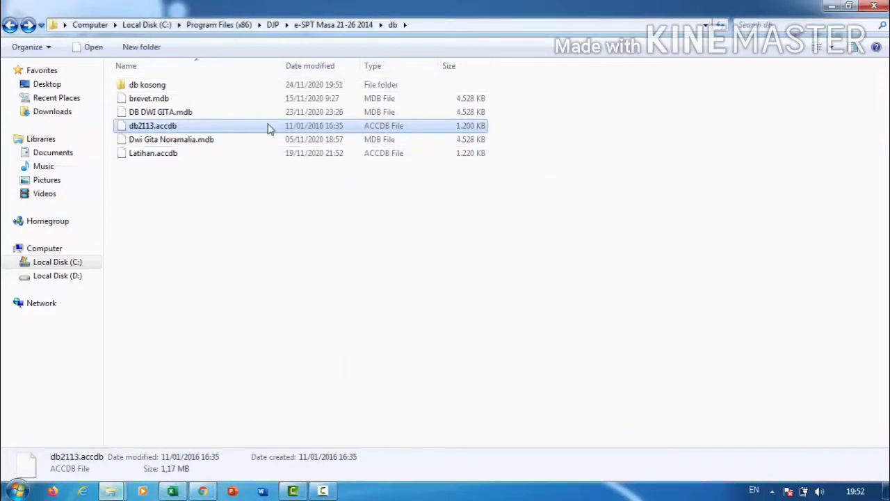
Rename the copied database to 'DB UTS DWI GITA' and return to the e-SPT program folder.
key(ctrl+e)
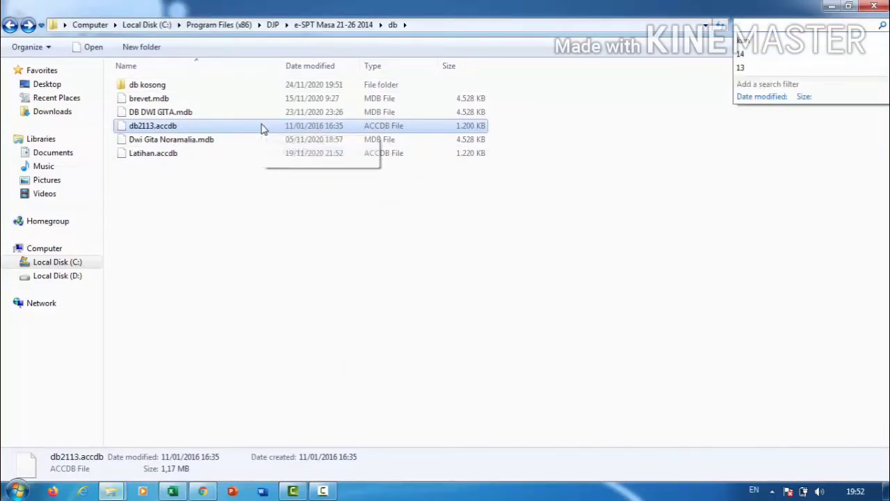
click(261, 129)
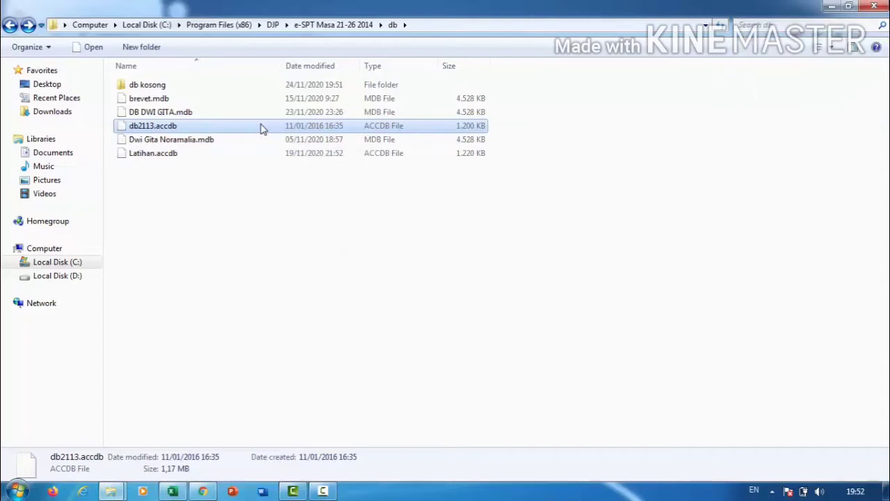
key(F2)
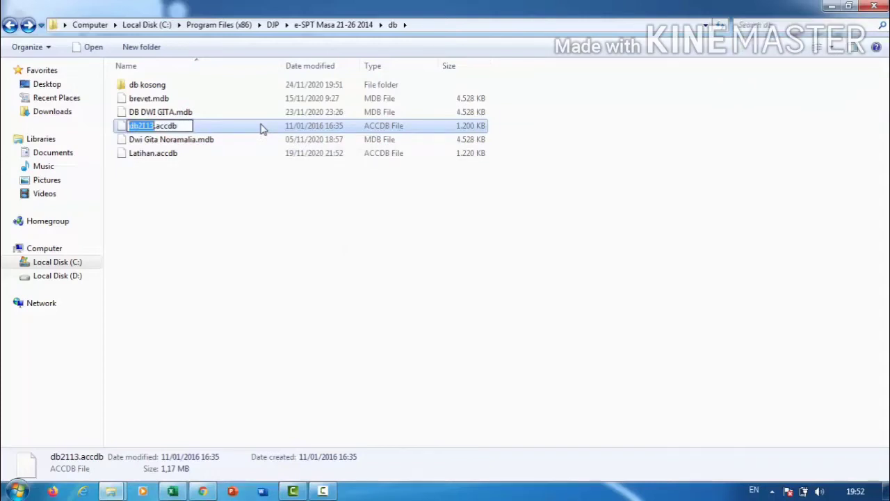
text(DB UTS DWI)
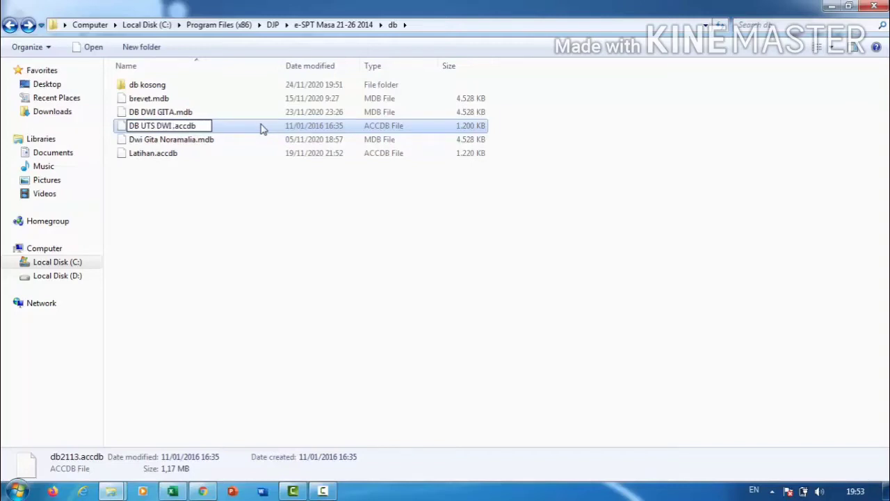
text( GITA)
key(Return)
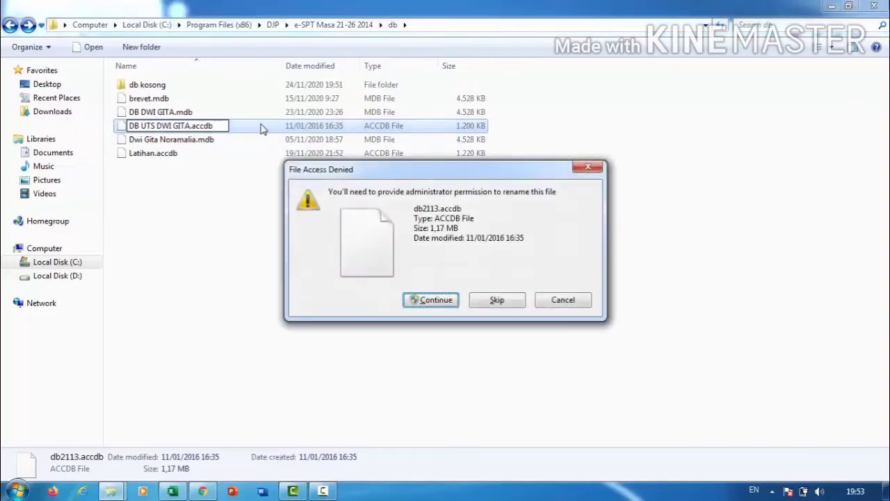
click(435, 299)
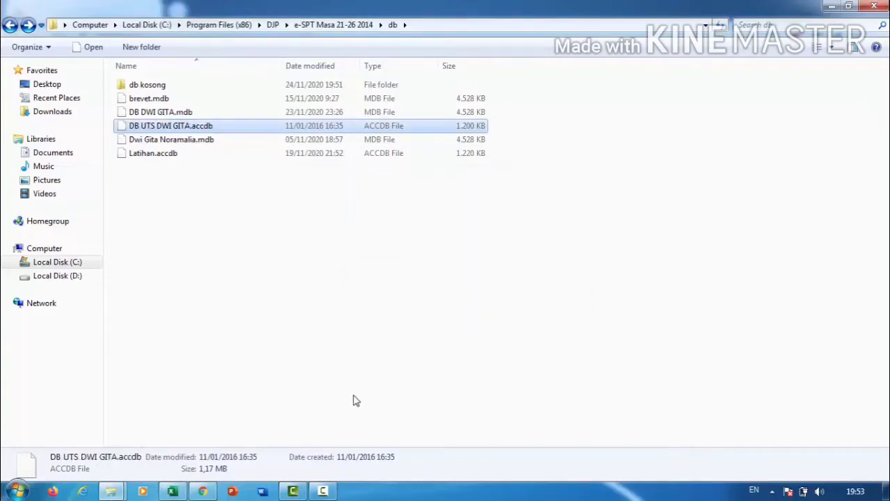
click(9, 26)
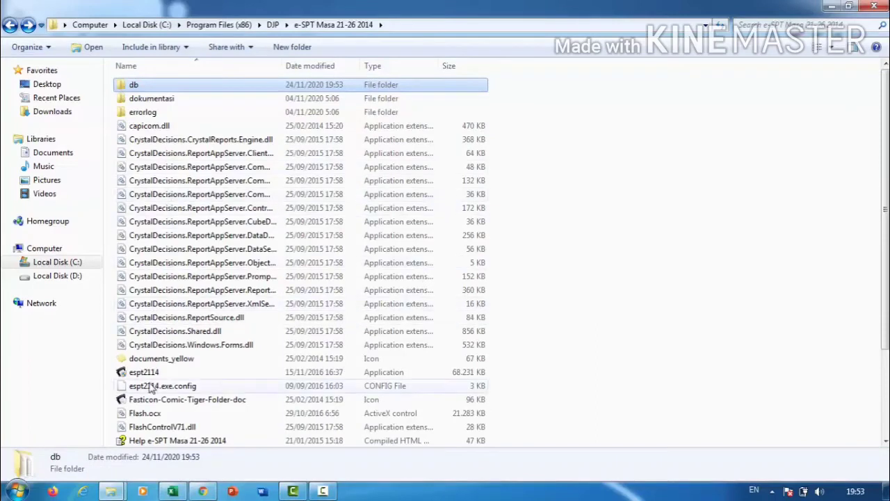
click(144, 372)
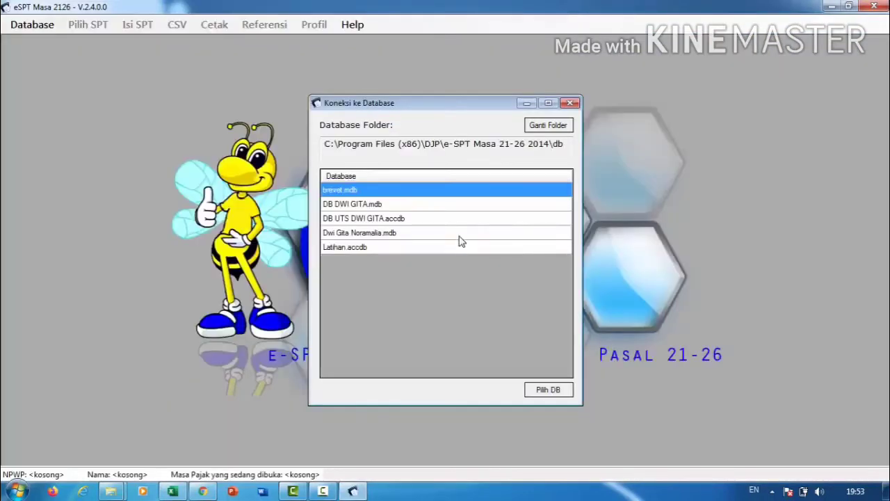
Connect to DB UTS DWI GITA.accdb, log in with the database password, and accept the NPWP prompt.
click(434, 221)
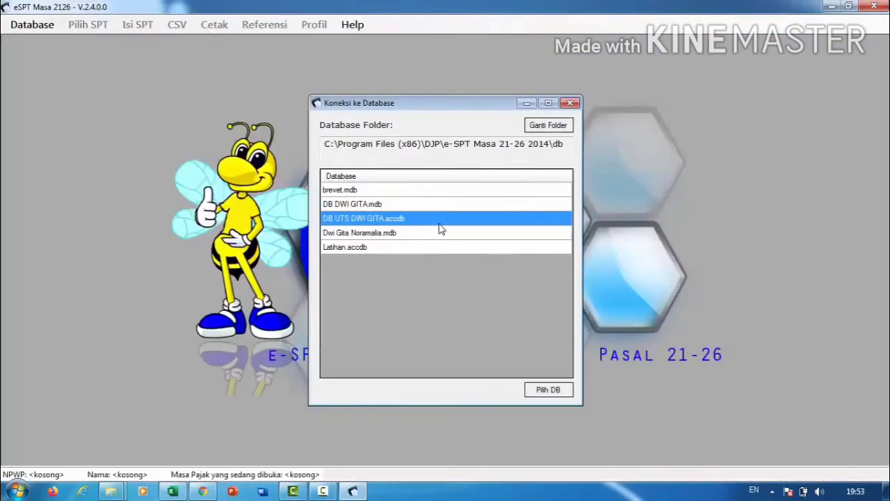
click(548, 389)
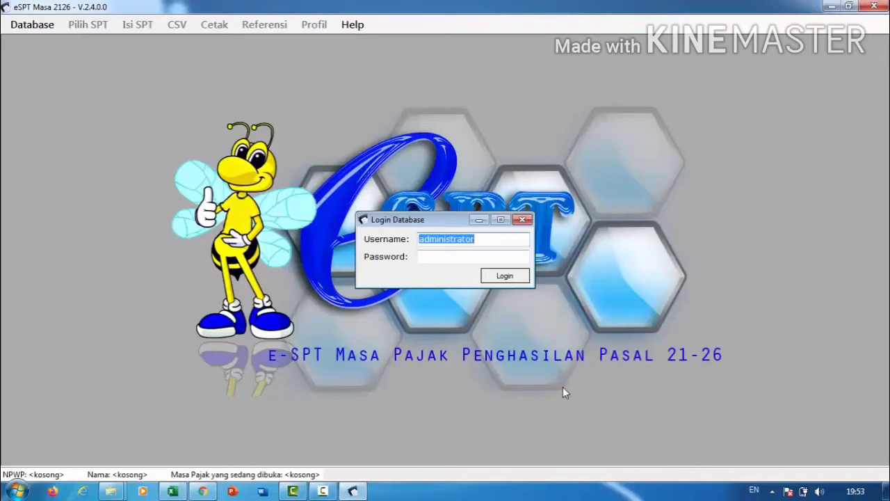
click(471, 258)
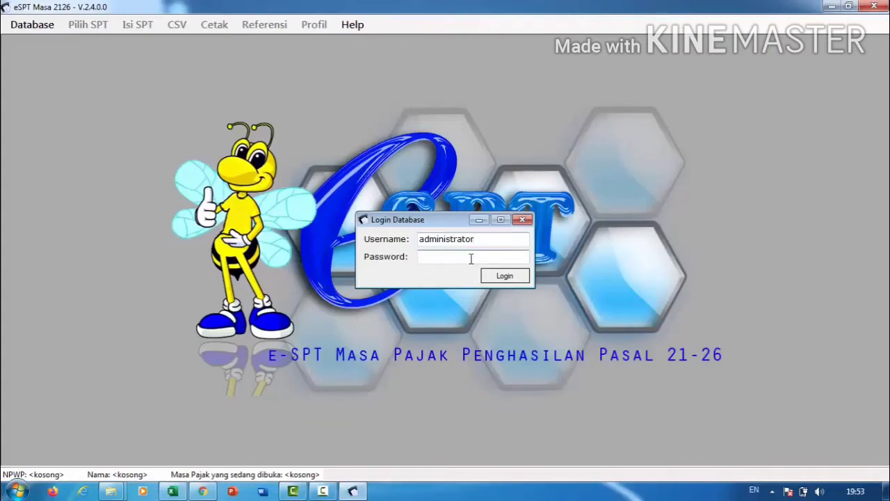
key(Return)
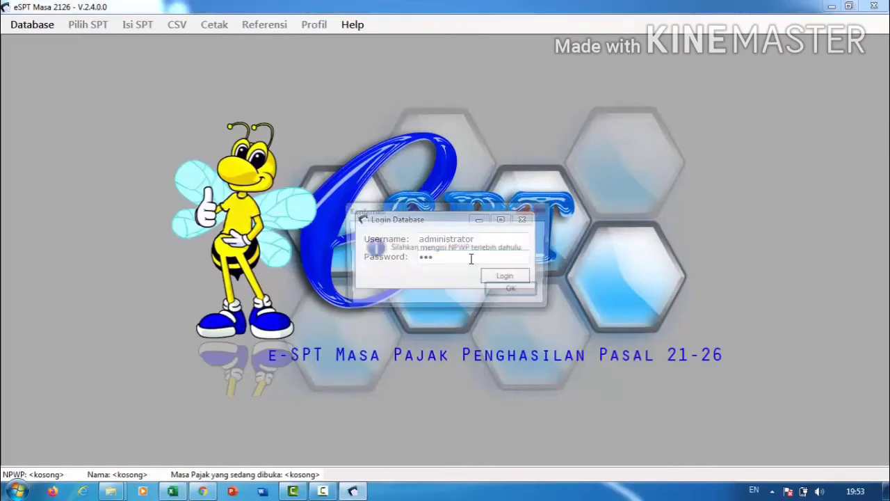
click(512, 291)
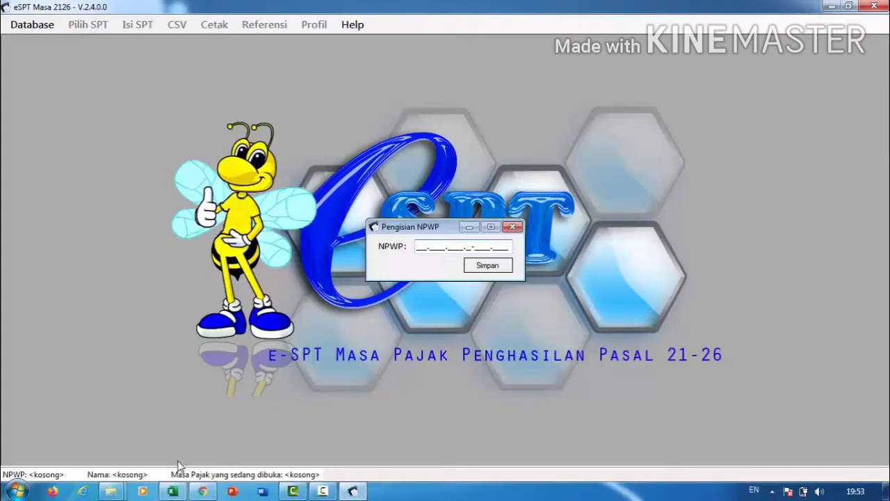
Copy the company NPWP from Excel cell E41 into e-SPT's NPWP field and save it.
click(172, 491)
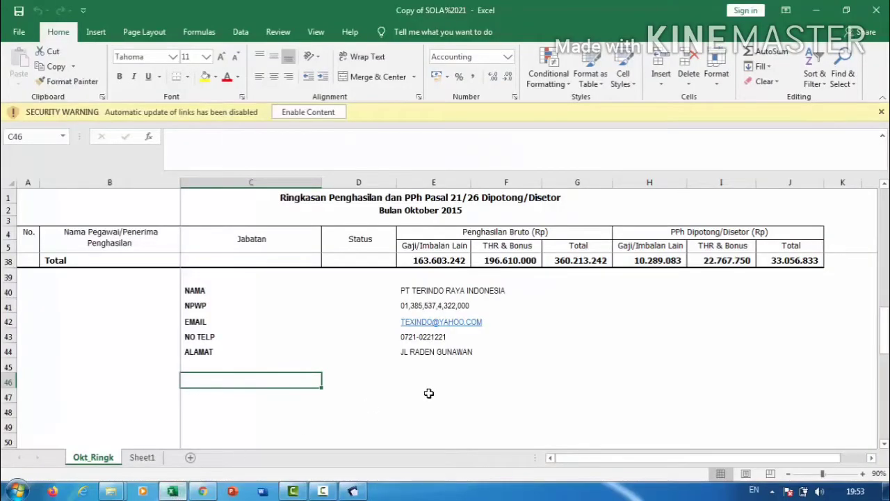
click(420, 291)
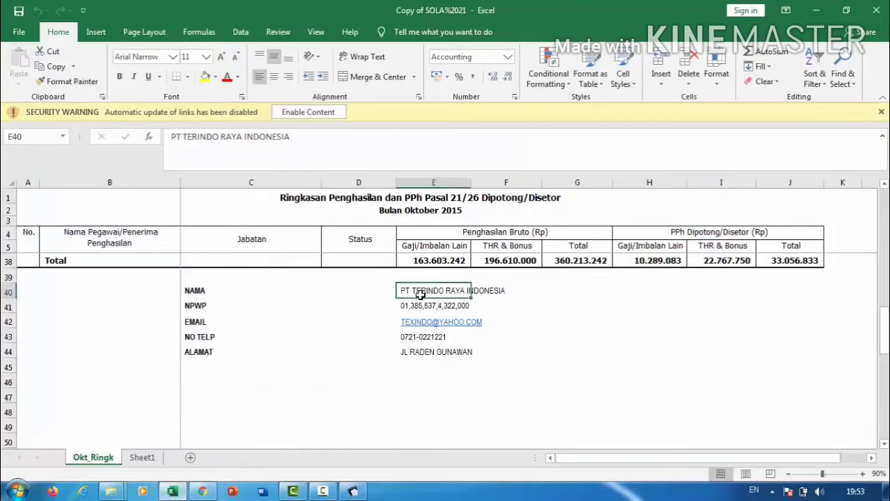
click(412, 306)
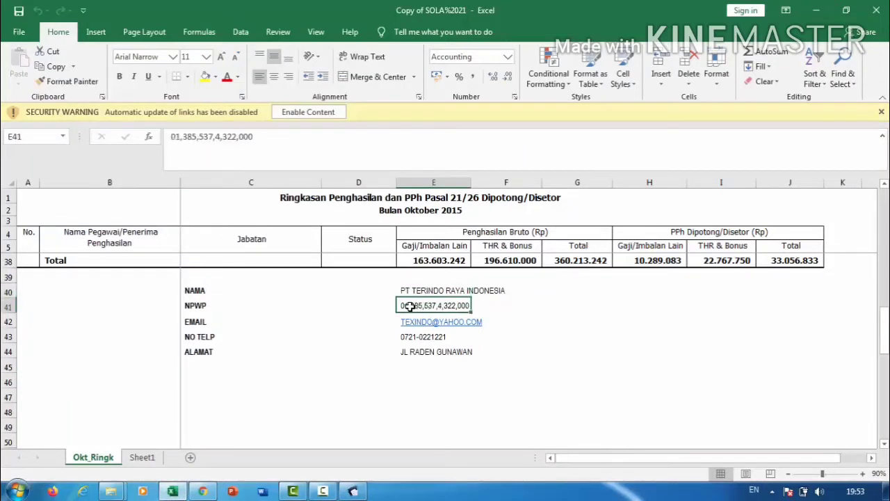
double_click(174, 137)
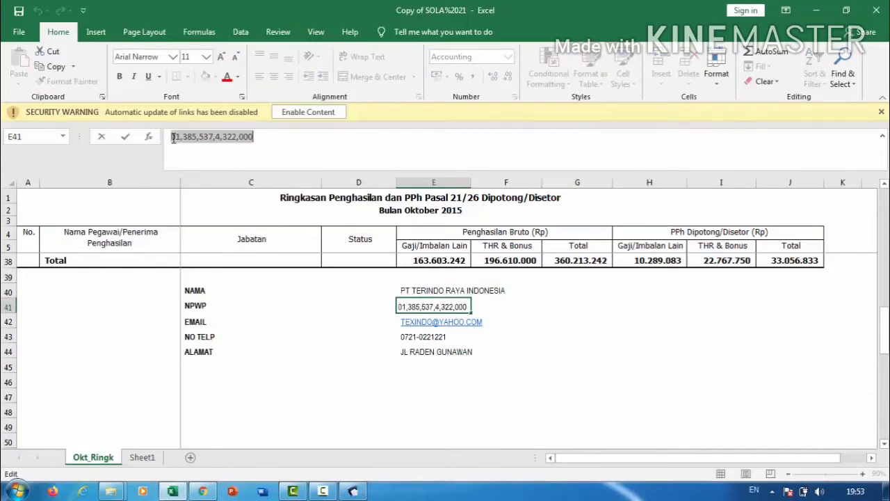
key(ctrl+c)
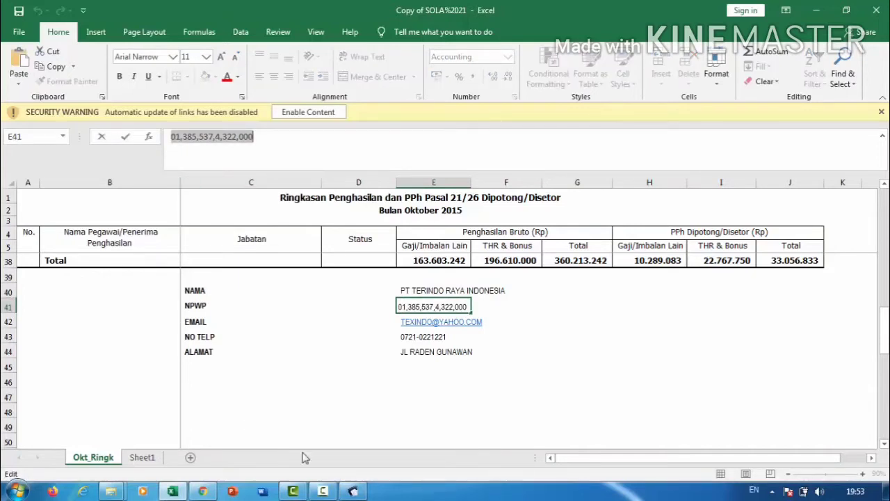
click(354, 491)
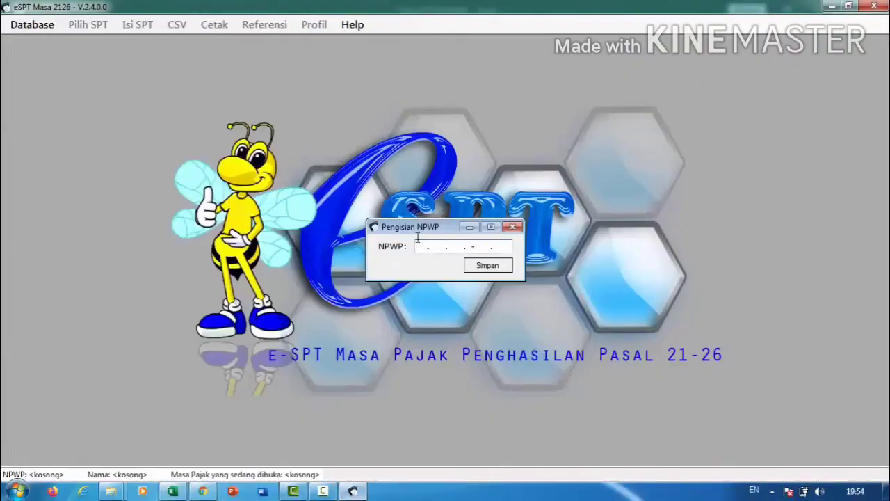
key(ctrl+v)
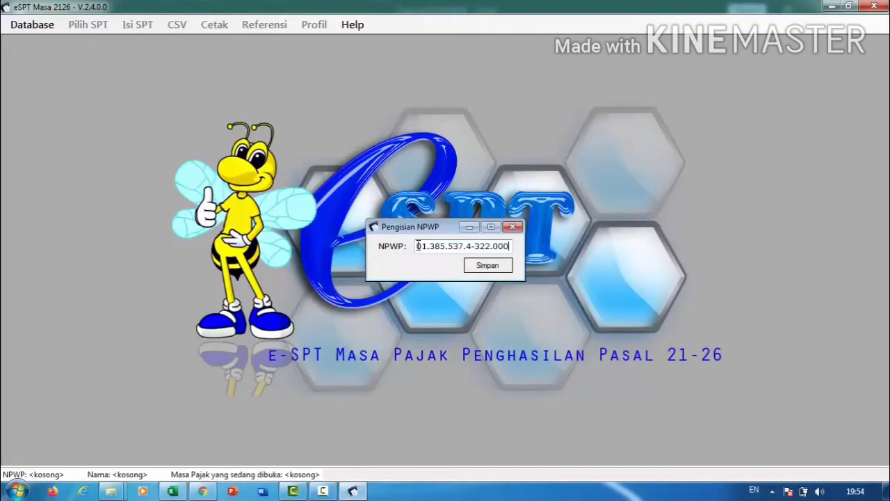
click(487, 265)
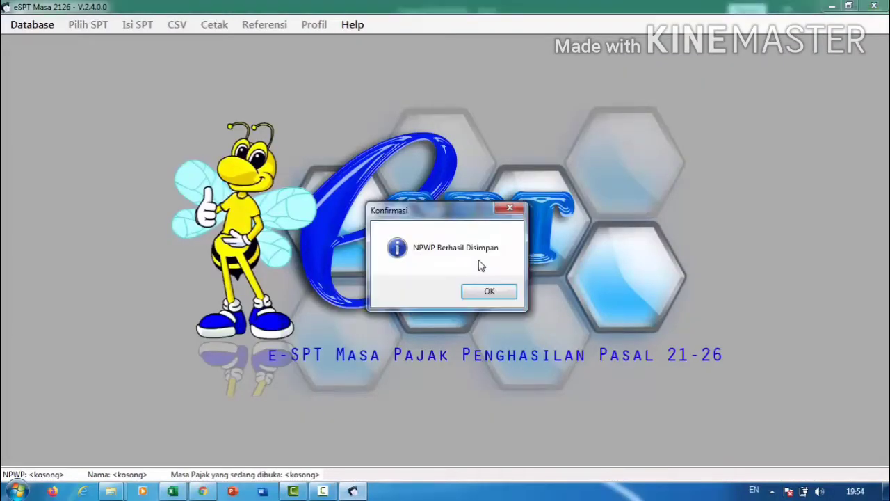
click(488, 292)
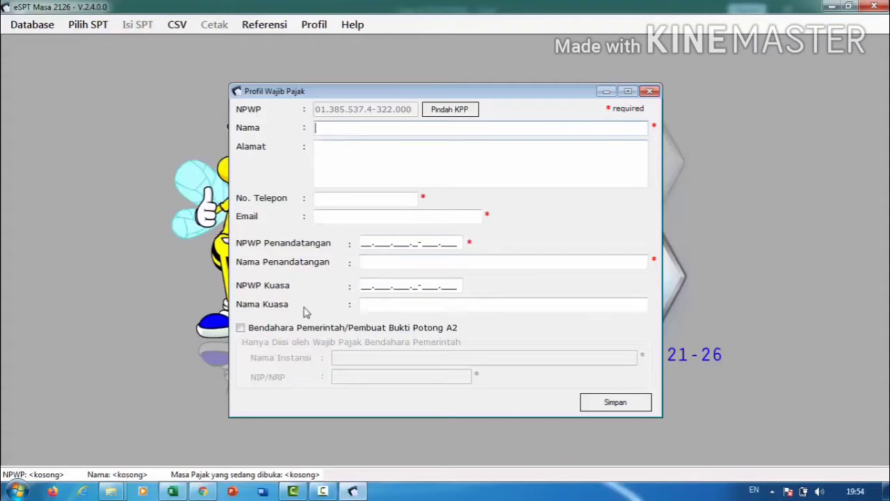
Paste PT TERINDO RAYA INDONESIA and its address from cells E40 and E44 into Nama and Alamat.
click(172, 491)
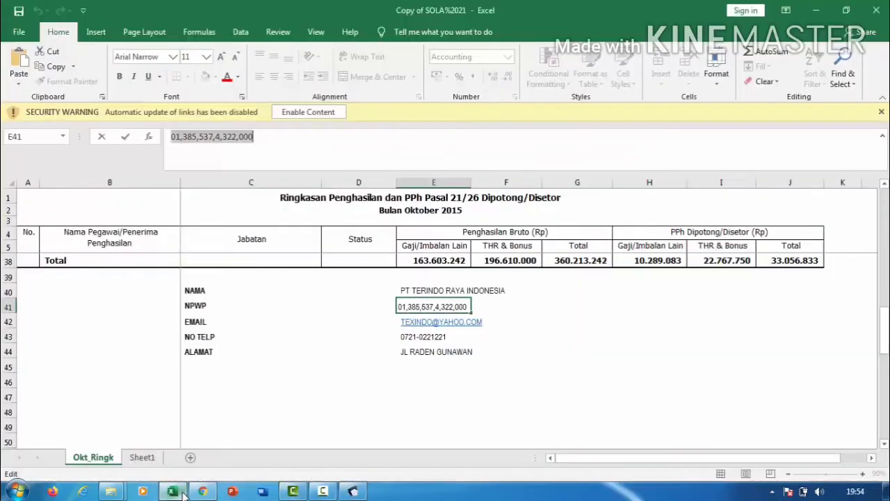
click(424, 291)
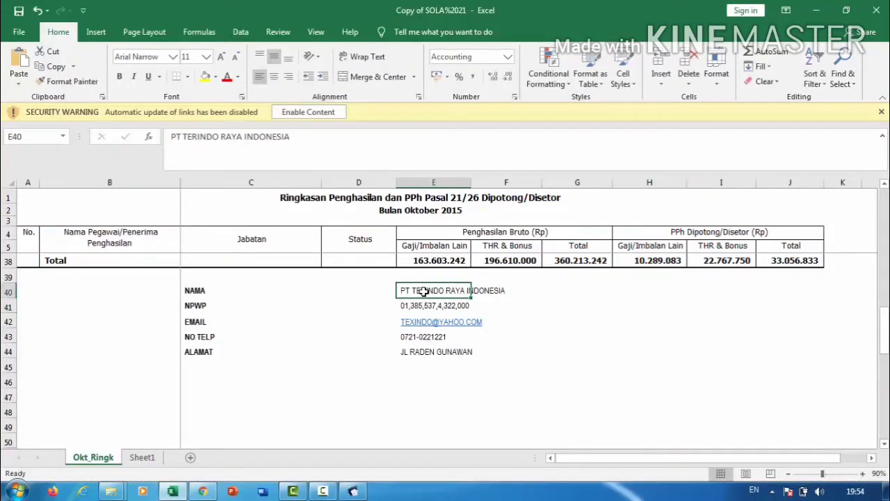
triple_click(250, 136)
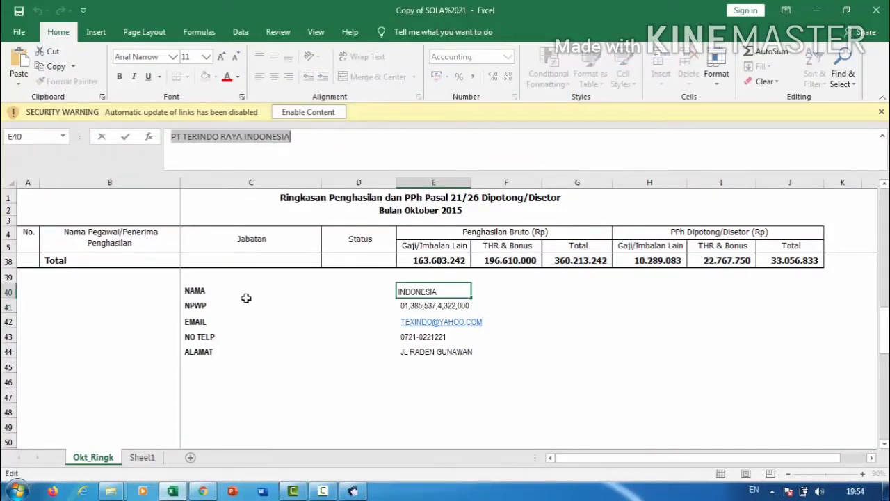
click(354, 490)
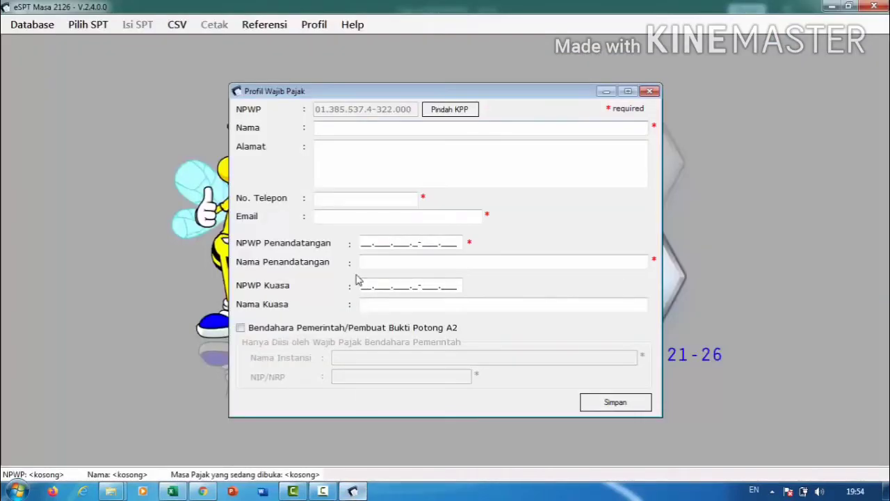
click(338, 131)
key(ctrl+v)
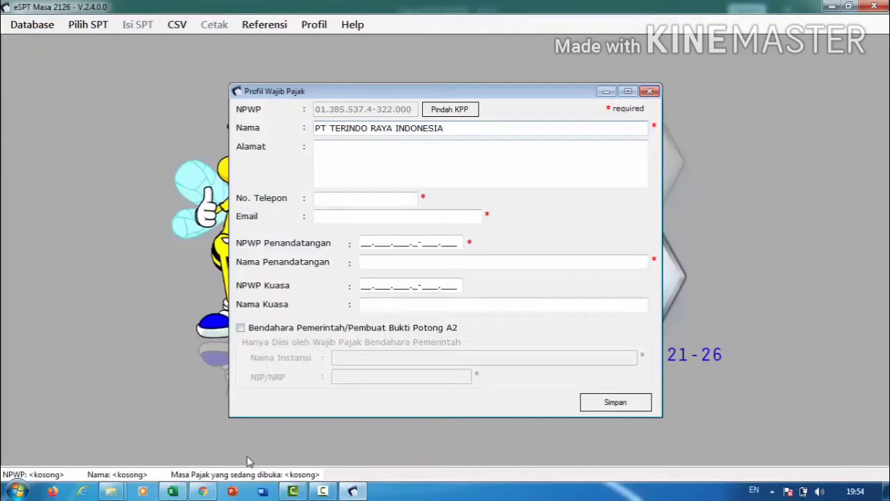
click(174, 491)
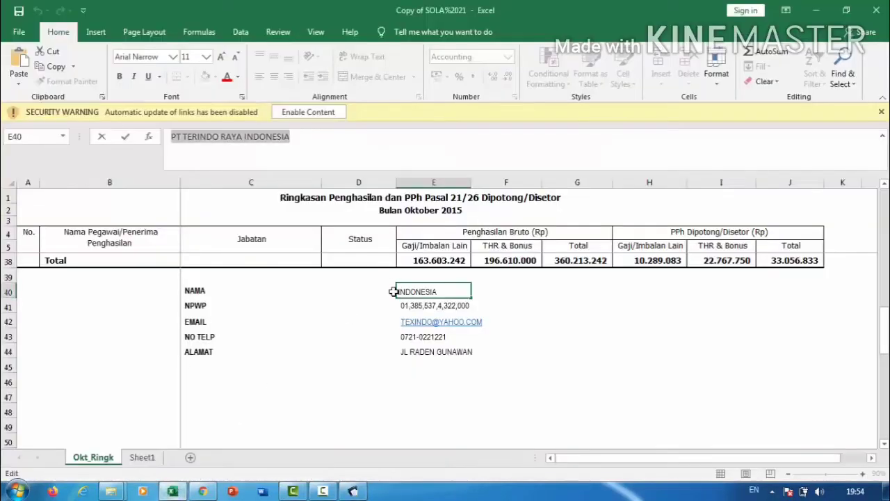
click(415, 351)
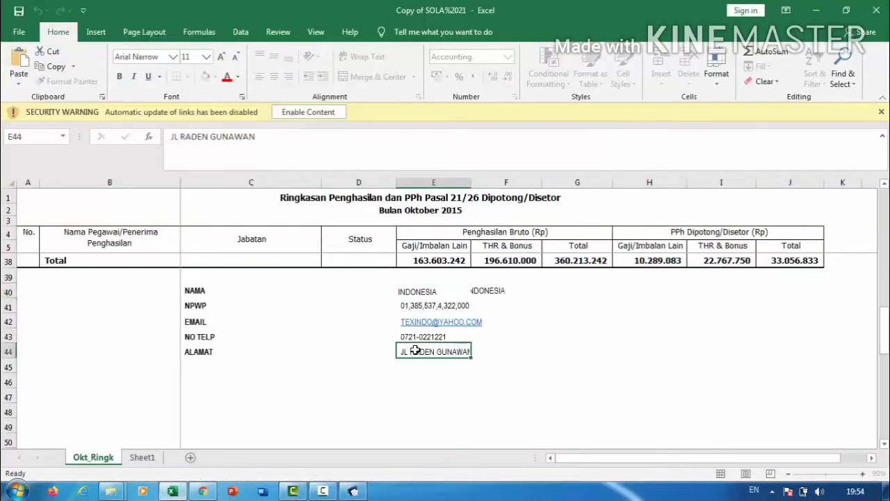
key(ctrl+c)
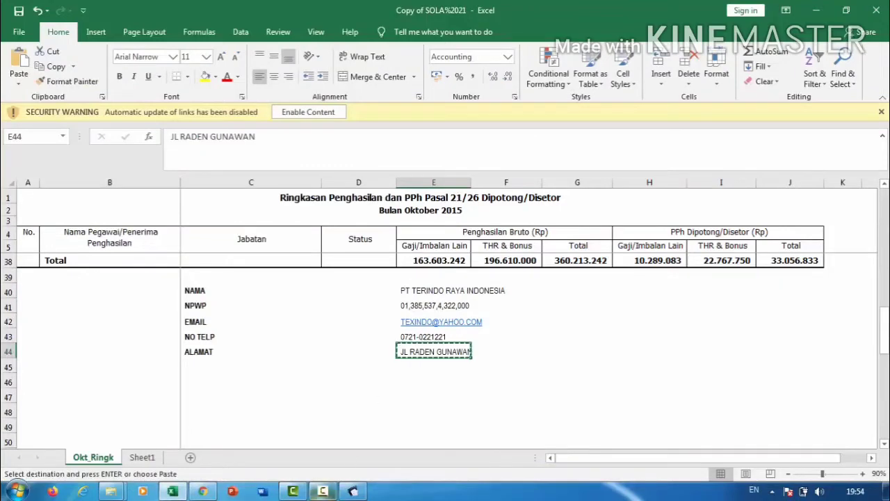
click(352, 492)
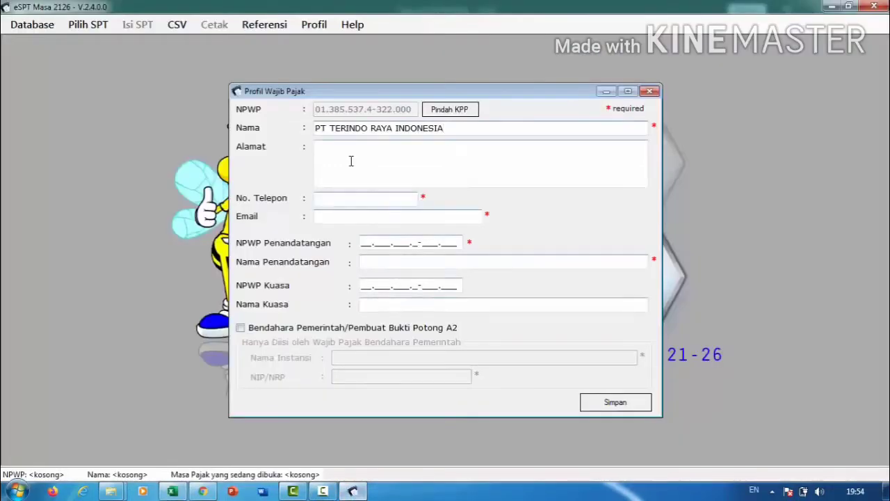
click(349, 159)
key(ctrl+v)
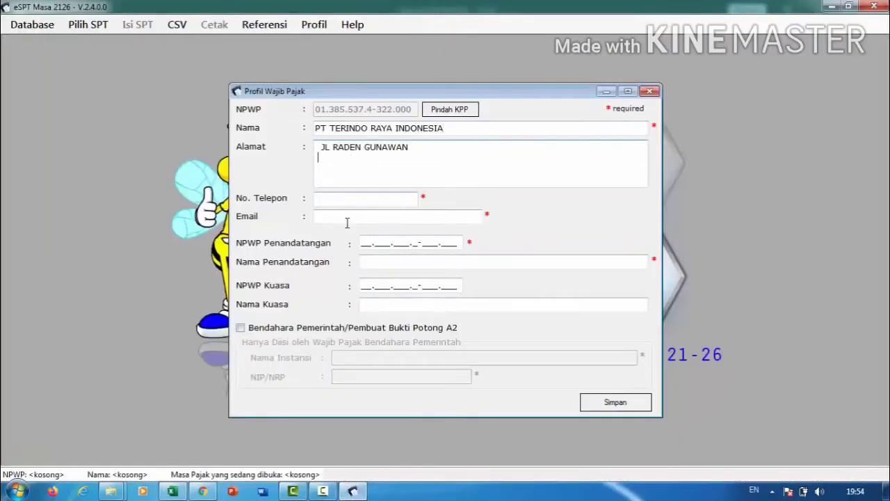
Paste the phone number (E43) and e-mail (E42) into the No. Telepon and Email fields.
click(172, 491)
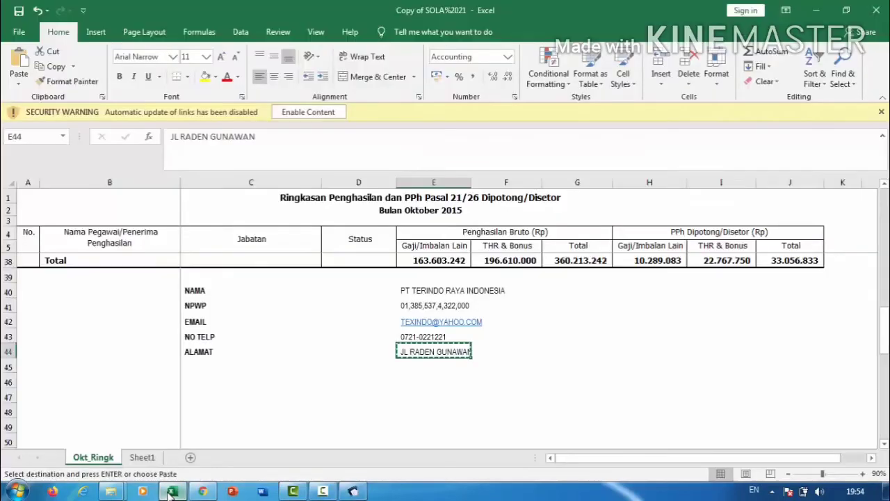
click(407, 336)
key(ctrl+c)
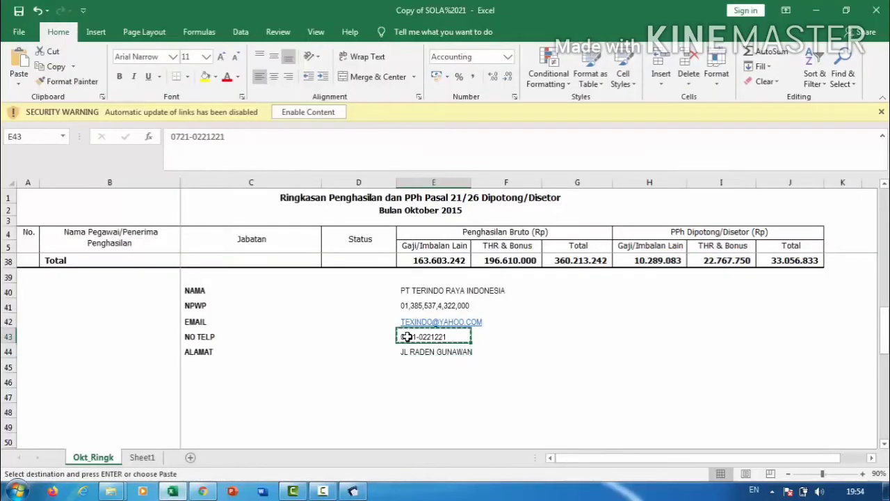
click(352, 492)
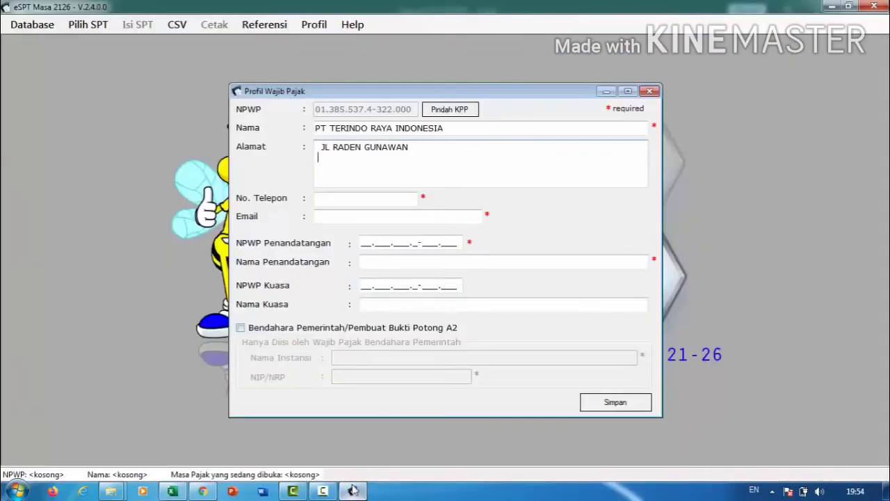
key(ctrl+v)
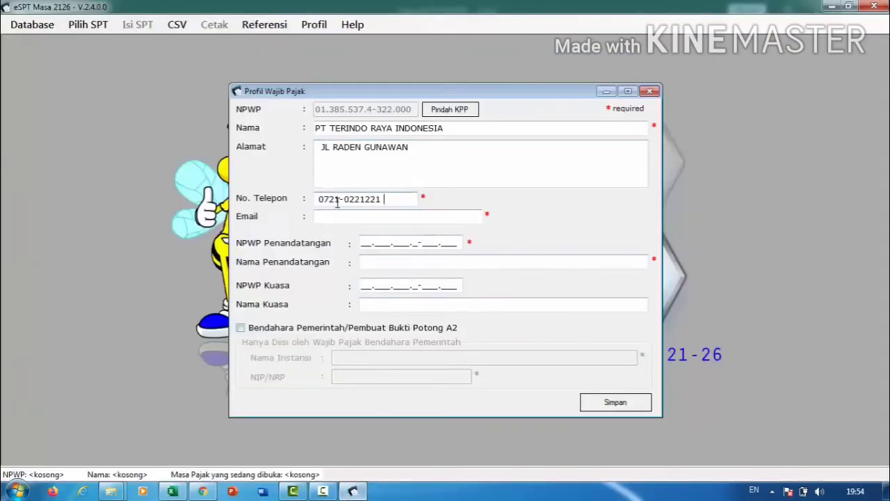
click(172, 491)
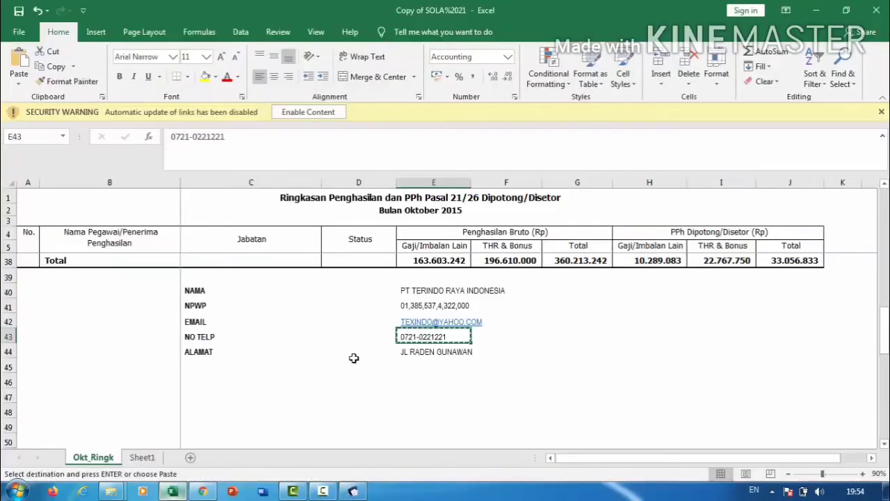
click(403, 315)
key(ctrl+c)
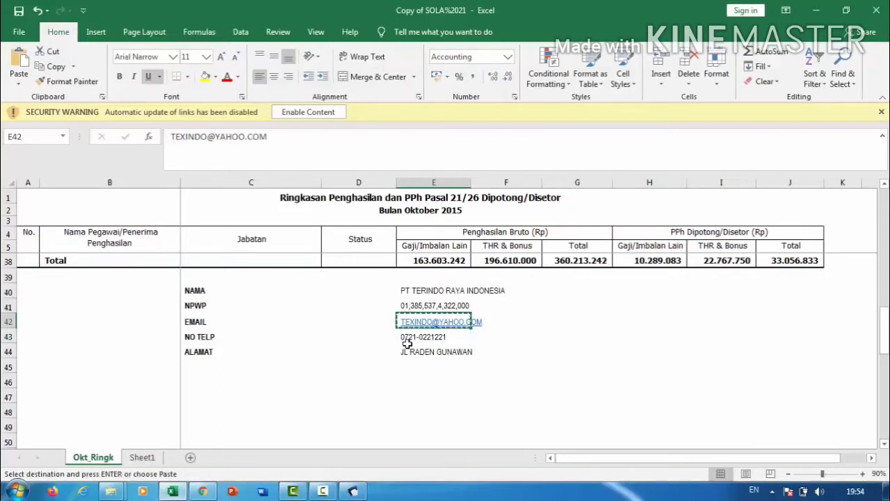
click(353, 491)
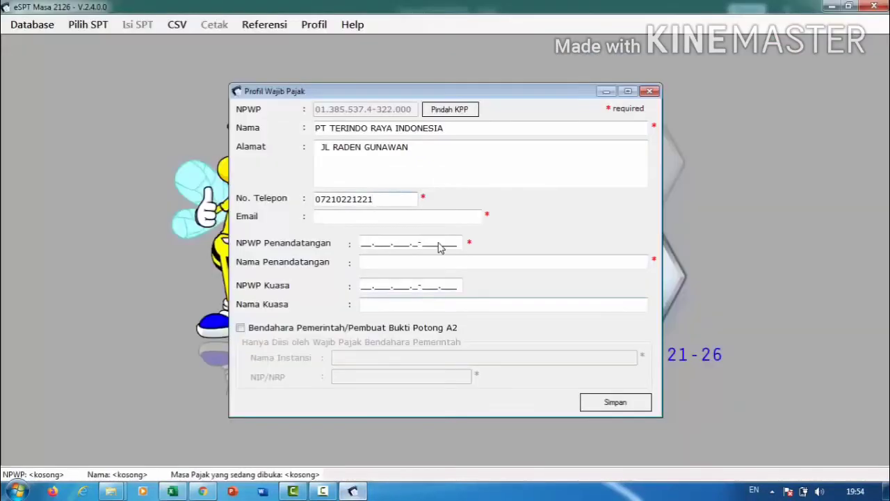
click(375, 220)
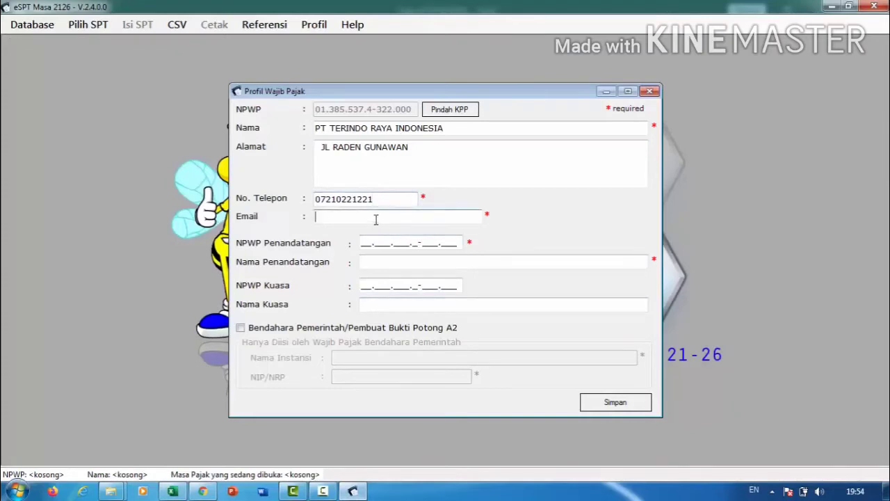
key(ctrl+v)
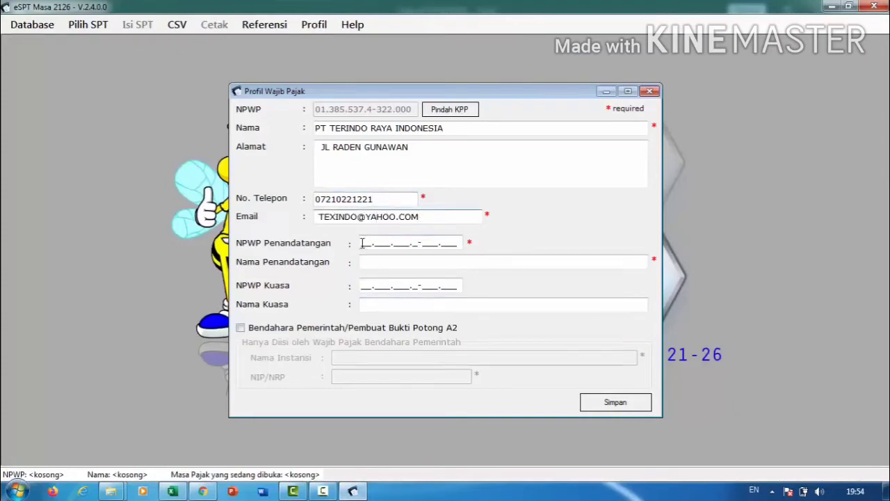
click(362, 243)
click(172, 491)
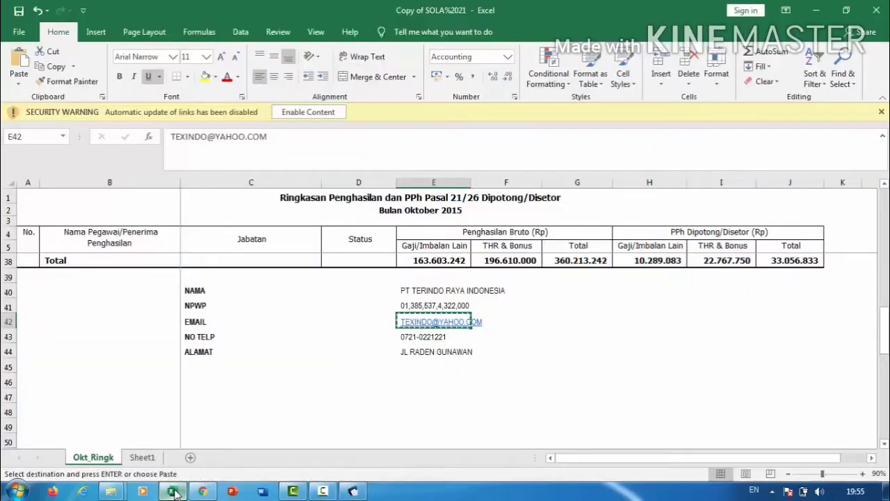
Fill the director's name (B8), DIREKTUR position (C8) and tax ID (K8) cells yellow.
key(Up)
key(Up)
key(Up)
key(Up)
key(Up)
key(Up)
key(Up)
key(Up)
key(Up)
key(Up)
key(Up)
key(Up)
key(Up)
key(Up)
key(Up)
key(Up)
key(Up)
key(Up)
key(Up)
key(Up)
key(Up)
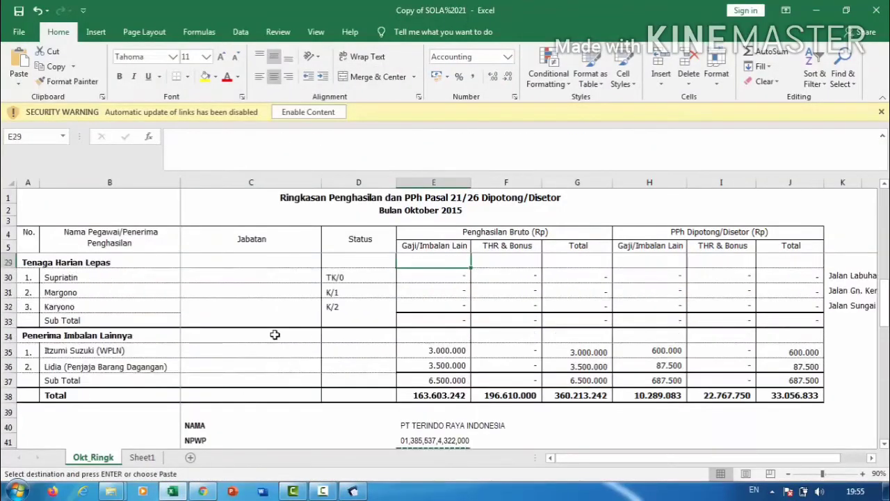
key(Up)
key(Up)
key(Up)
key(Up)
key(Up)
key(Up)
key(Up)
key(Up)
key(Up)
key(Up)
key(Up)
key(Up)
key(Up)
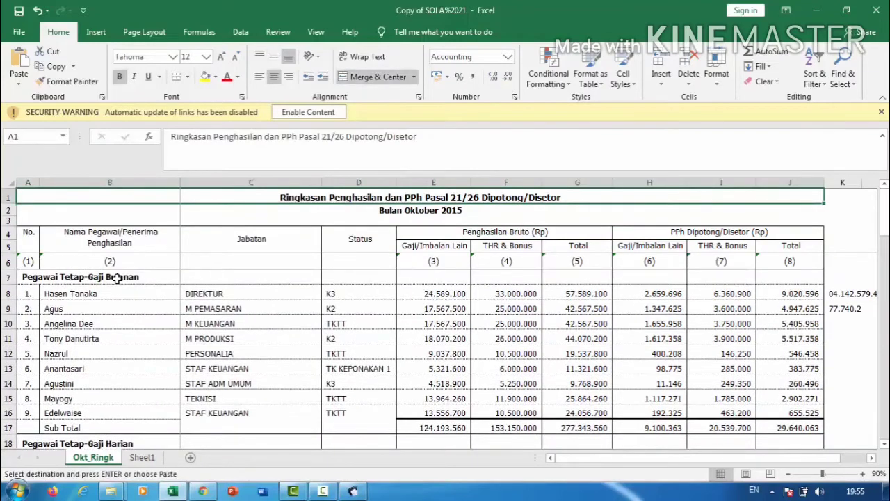
click(117, 294)
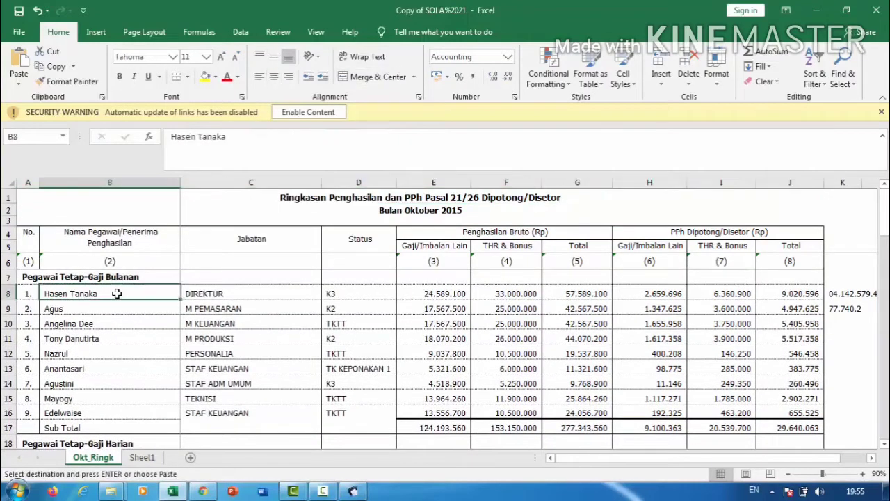
click(205, 76)
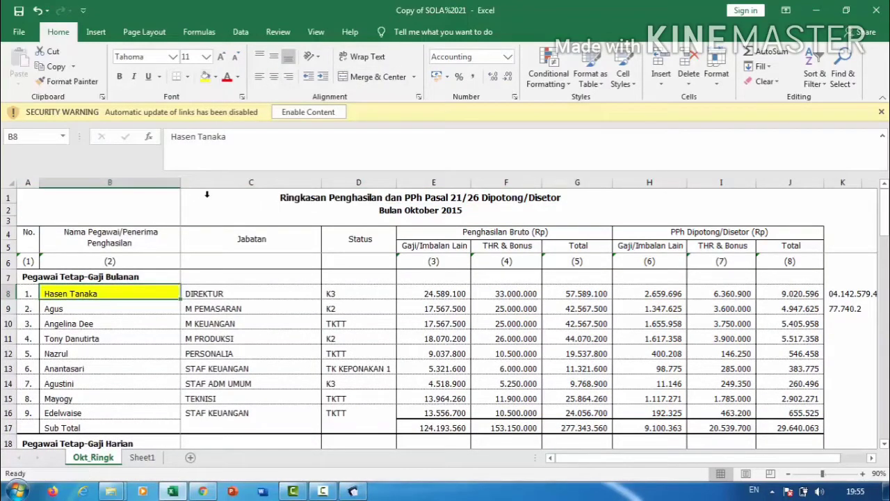
click(209, 286)
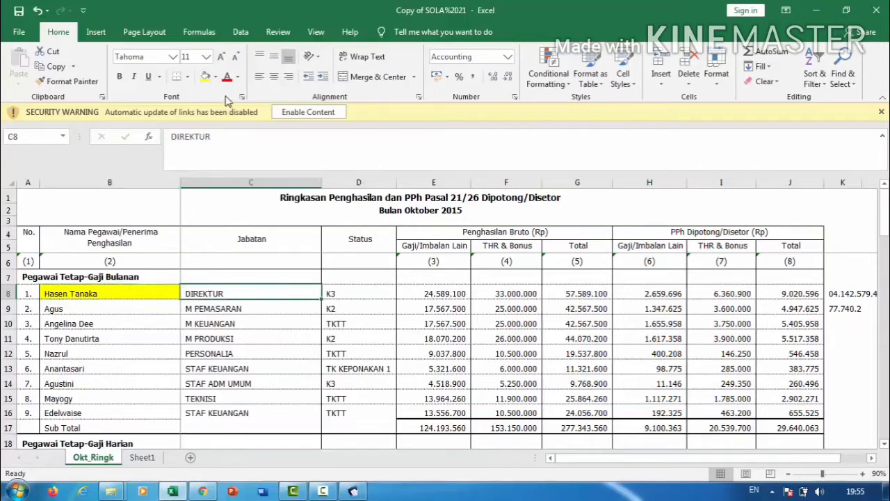
click(205, 77)
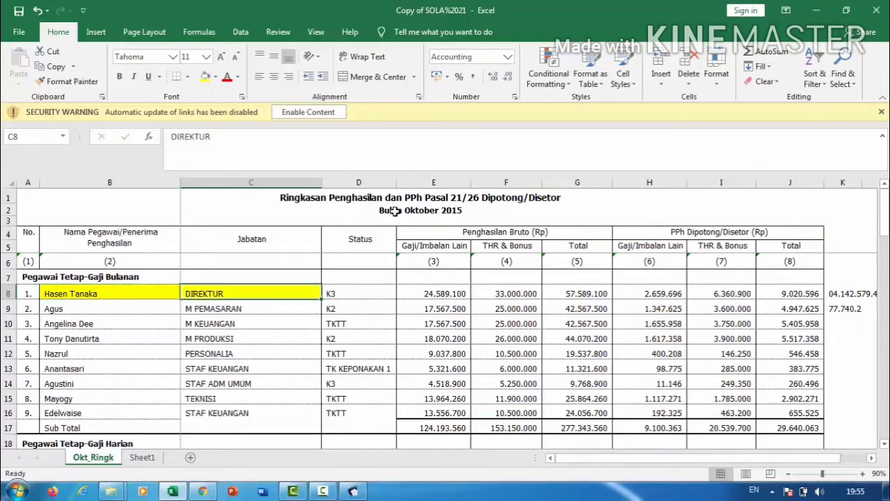
click(842, 294)
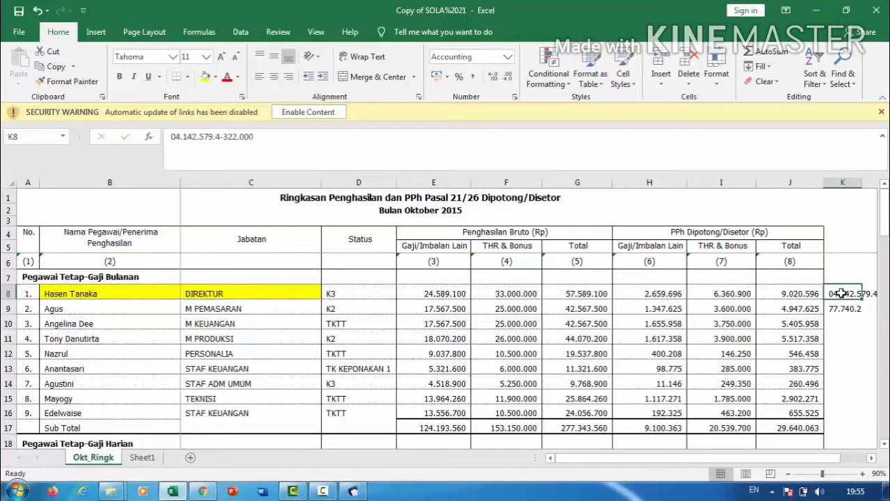
click(206, 78)
Copy the director's tax ID from cell K8.
click(215, 135)
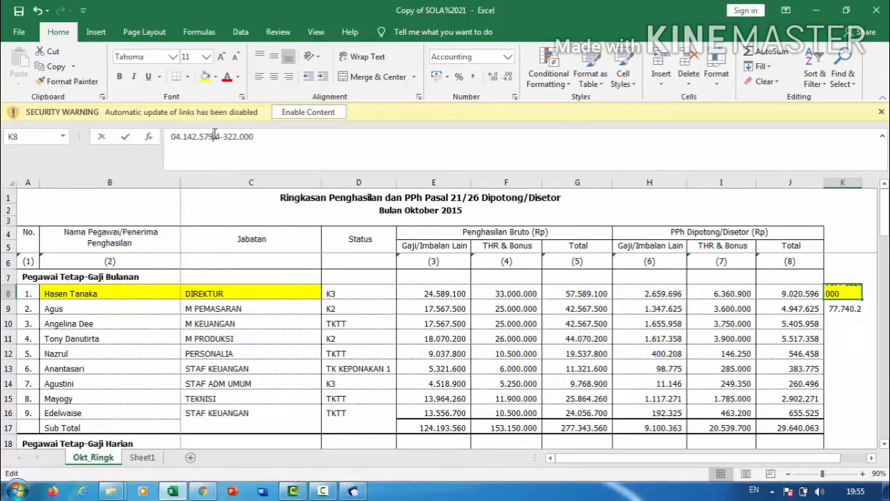
triple_click(214, 135)
key(ctrl+c)
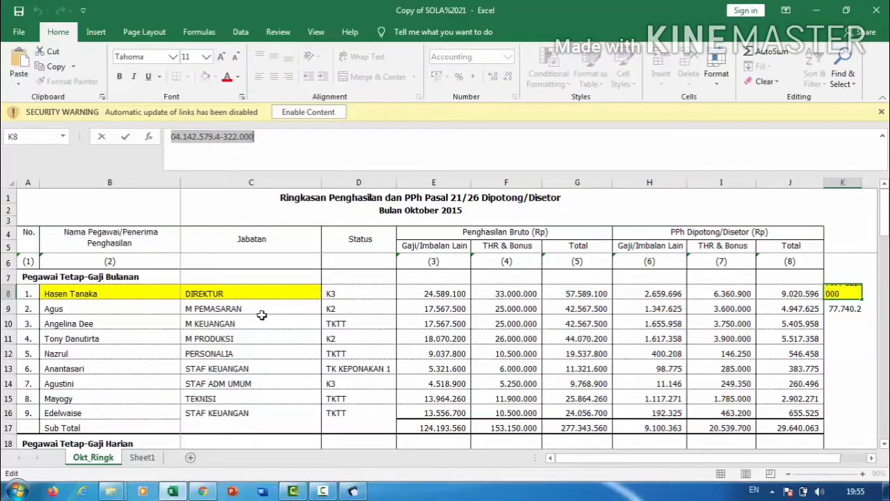
Fill in the signer's NPWP and full name, then save the taxpayer profile and confirm.
click(353, 491)
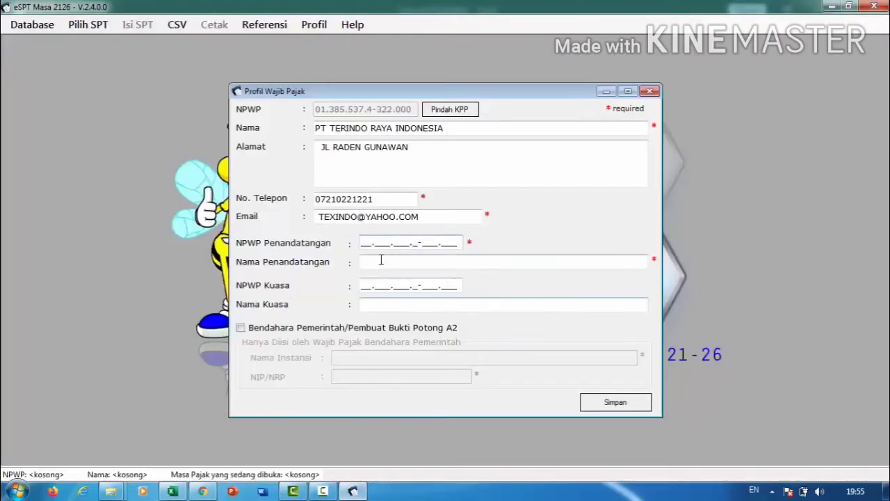
key(ctrl+v)
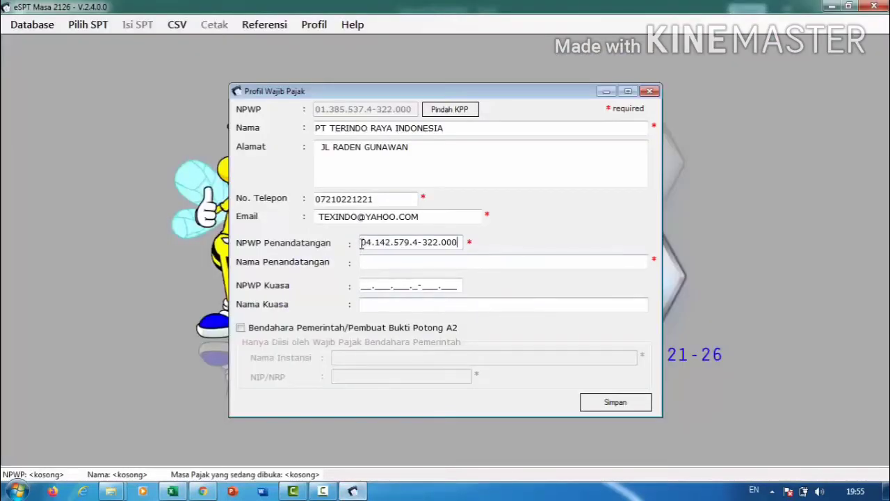
click(374, 262)
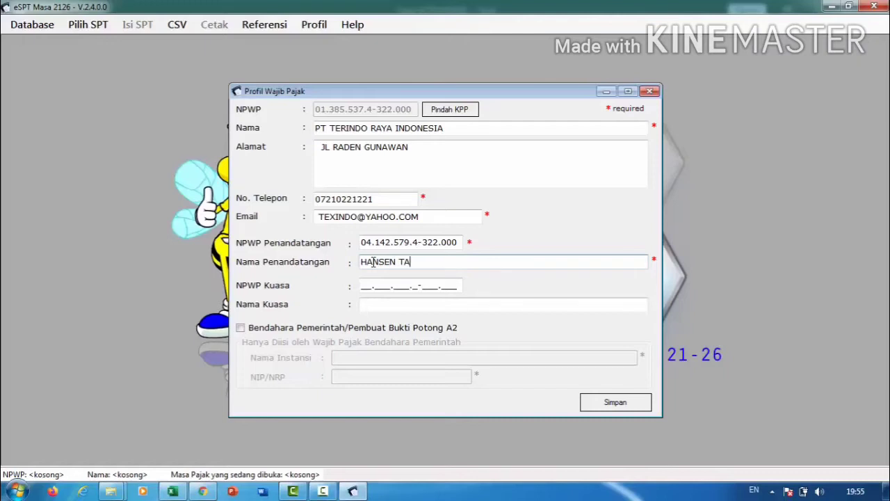
text(NAKA)
click(621, 403)
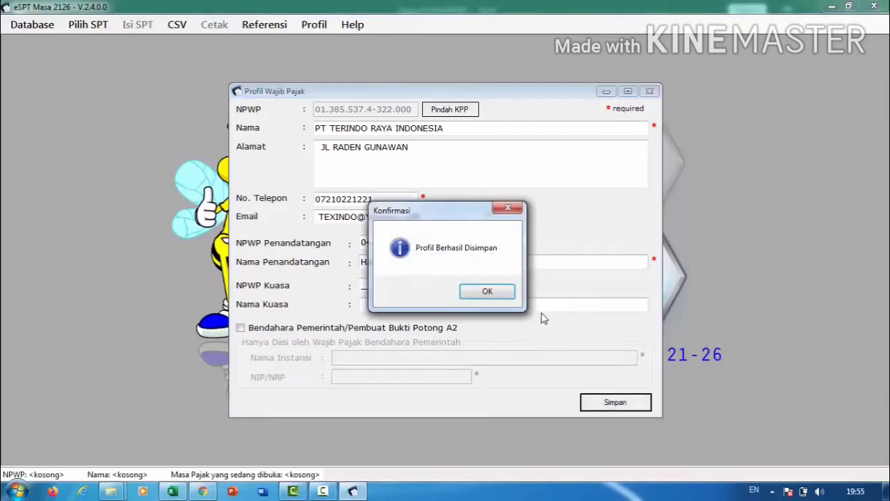
click(498, 292)
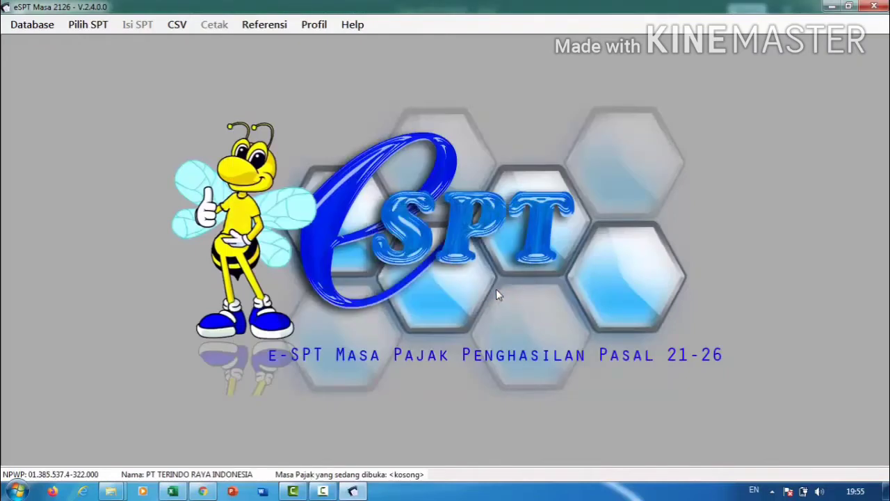
Start a new SPT after checking the Oktober 2015 report period in the Excel summary.
click(98, 28)
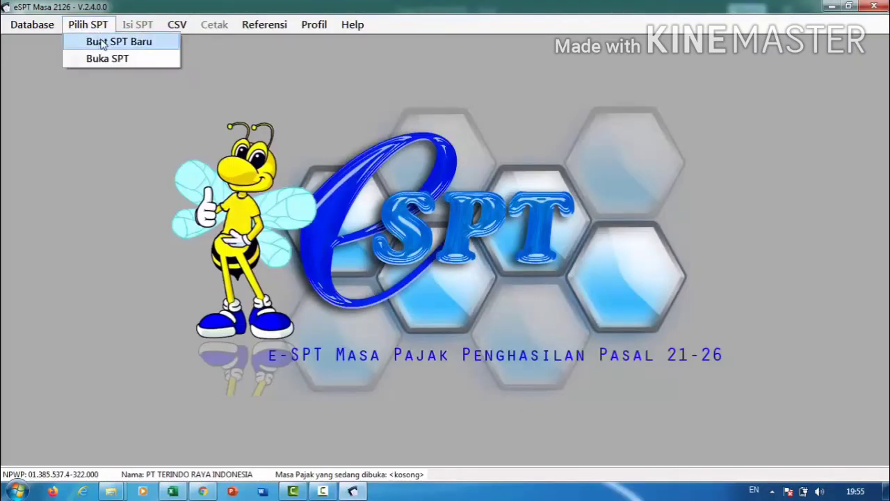
click(102, 43)
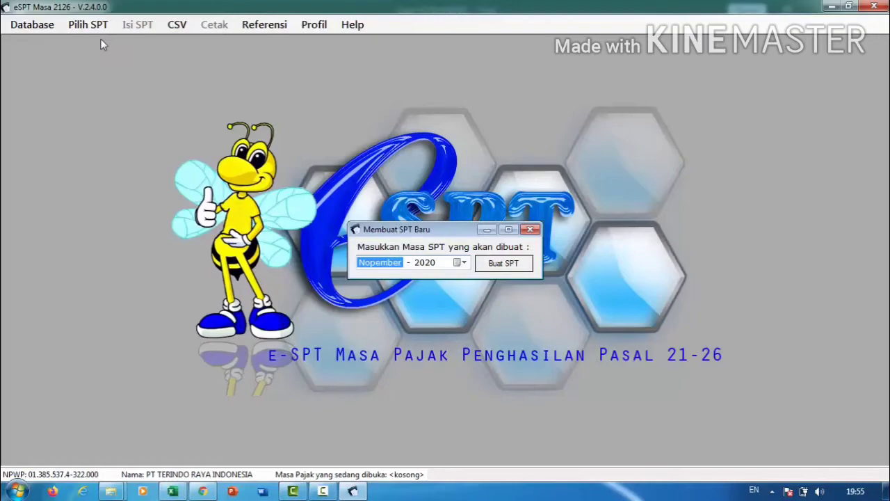
click(173, 491)
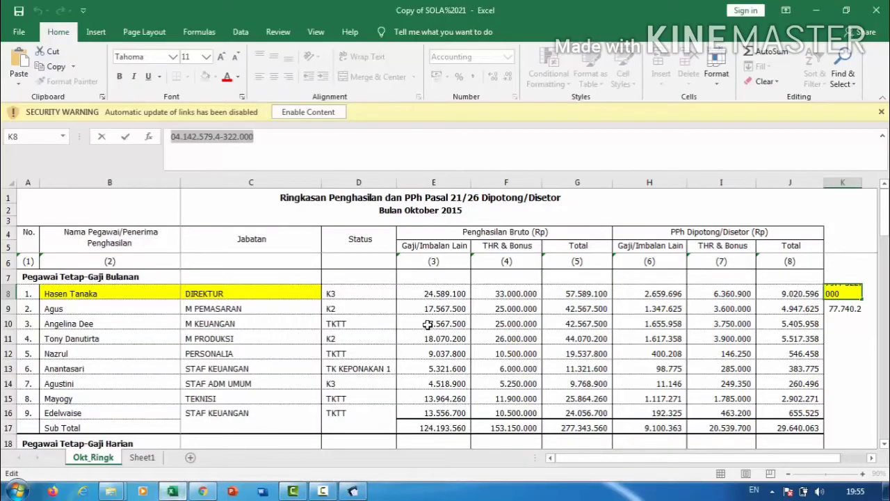
click(433, 214)
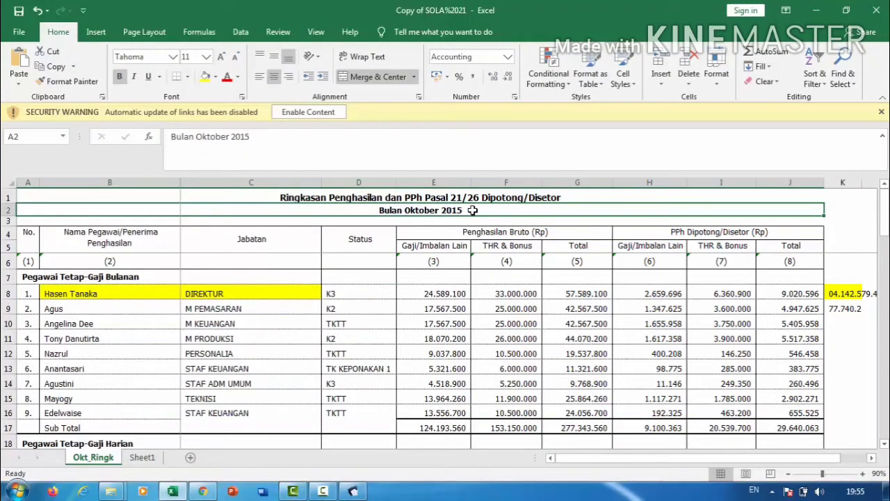
click(353, 491)
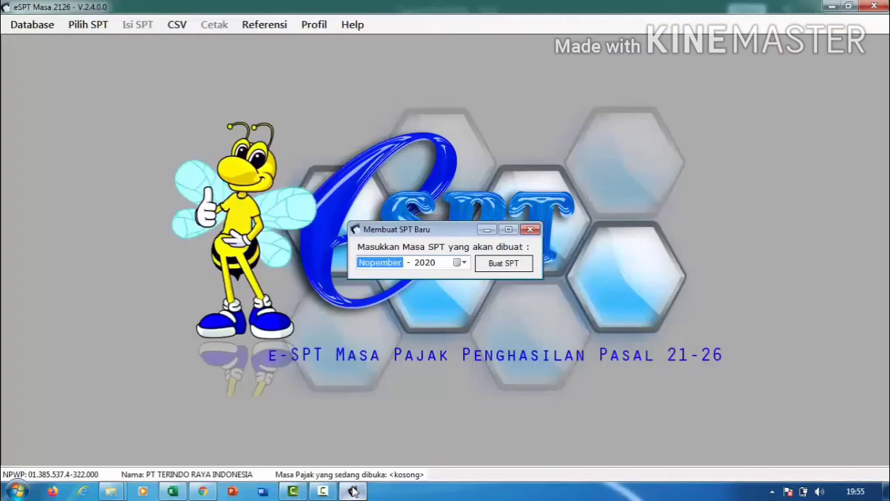
Pick Oktober 2015 in the period calendar and create the SPT.
click(461, 263)
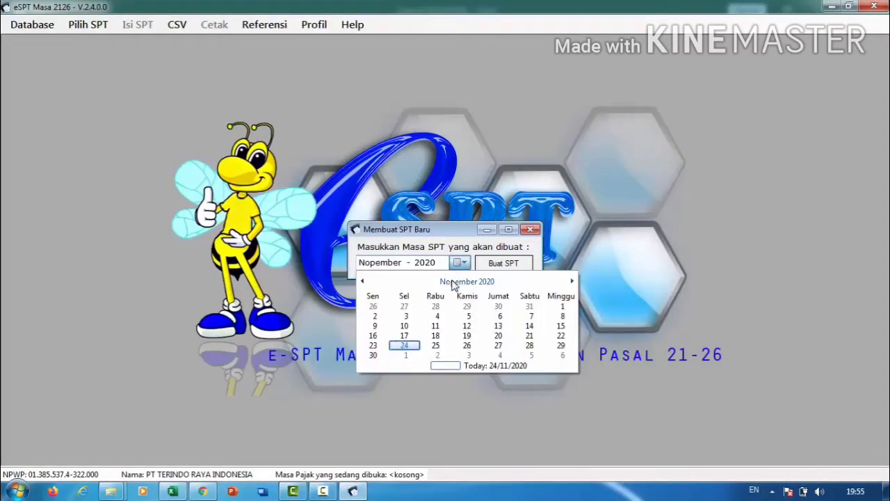
click(452, 282)
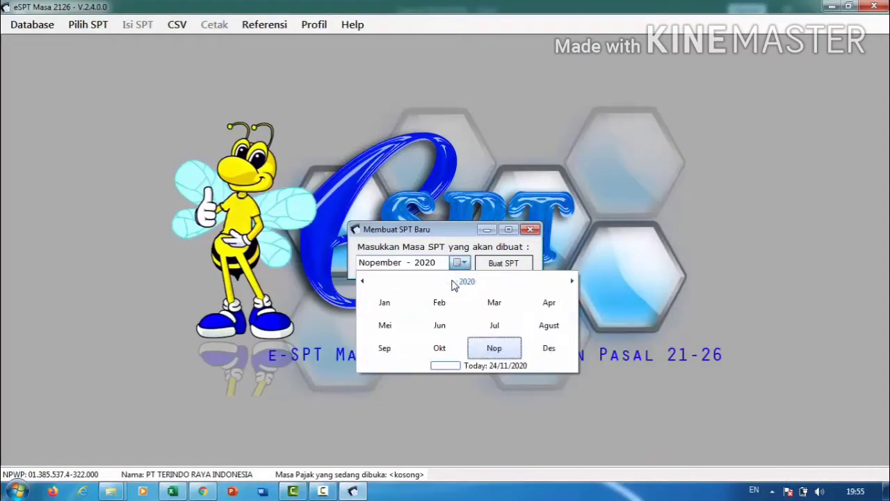
click(432, 349)
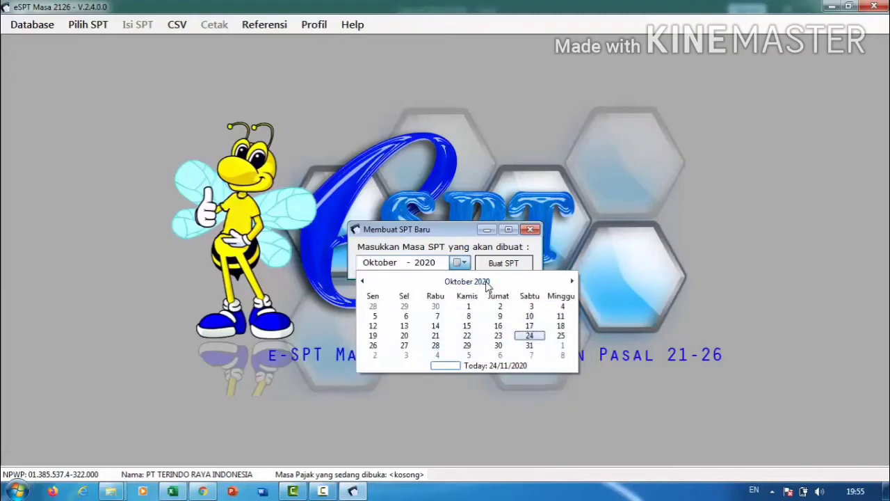
click(486, 284)
click(467, 282)
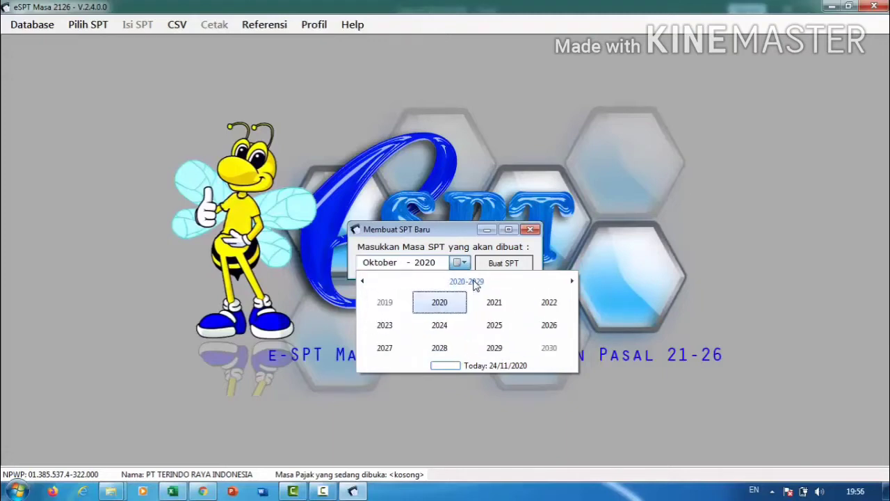
click(368, 279)
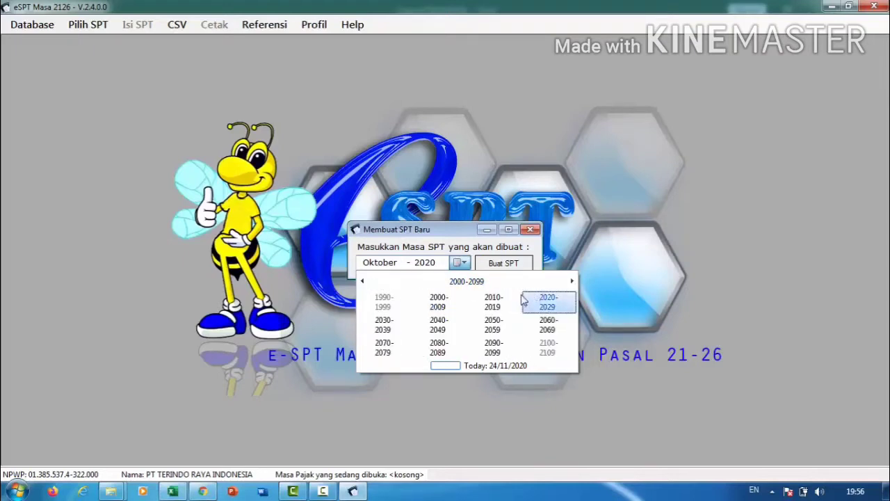
click(508, 301)
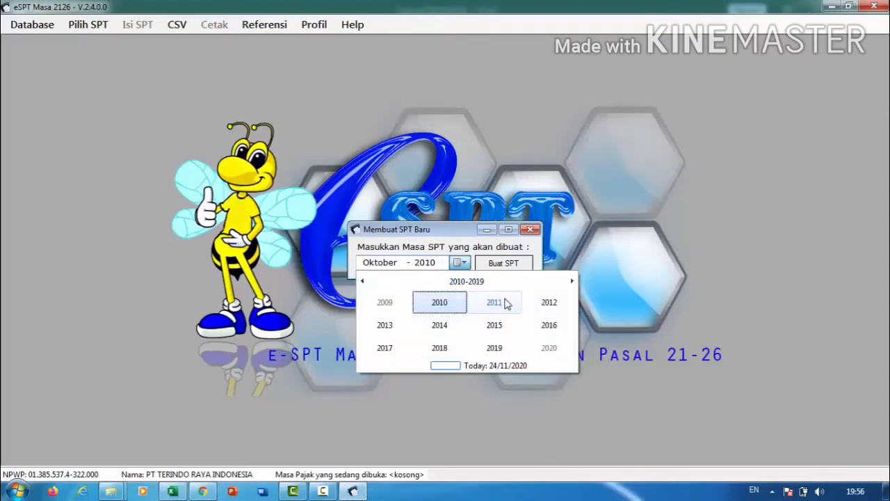
click(494, 324)
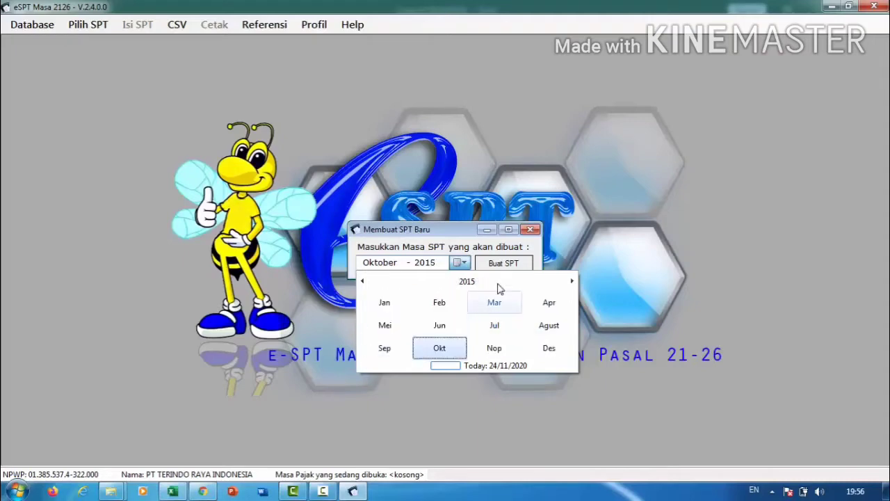
click(572, 231)
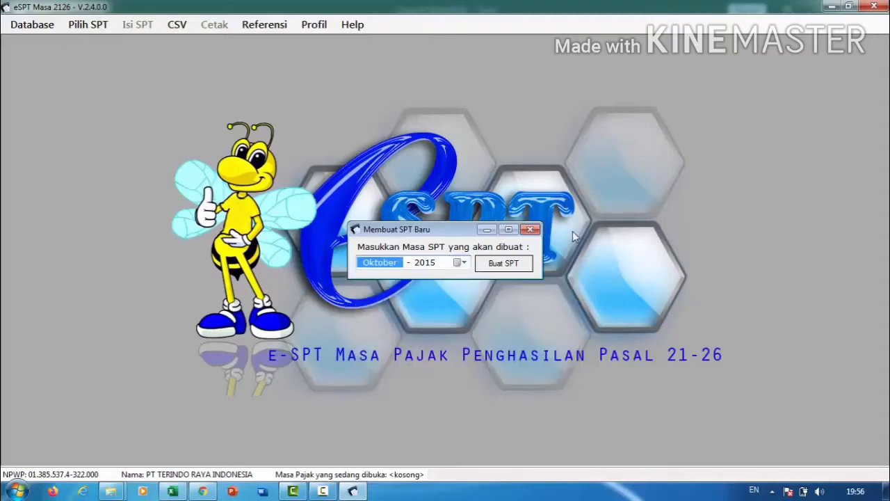
click(522, 263)
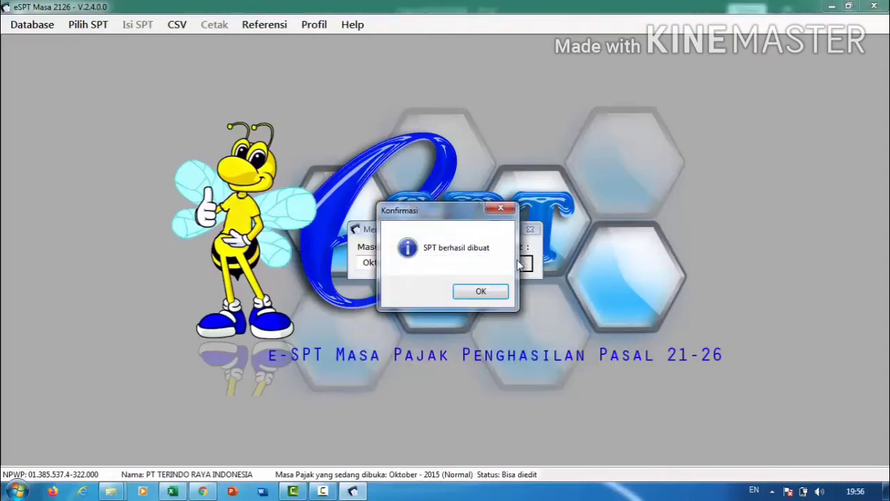
click(481, 291)
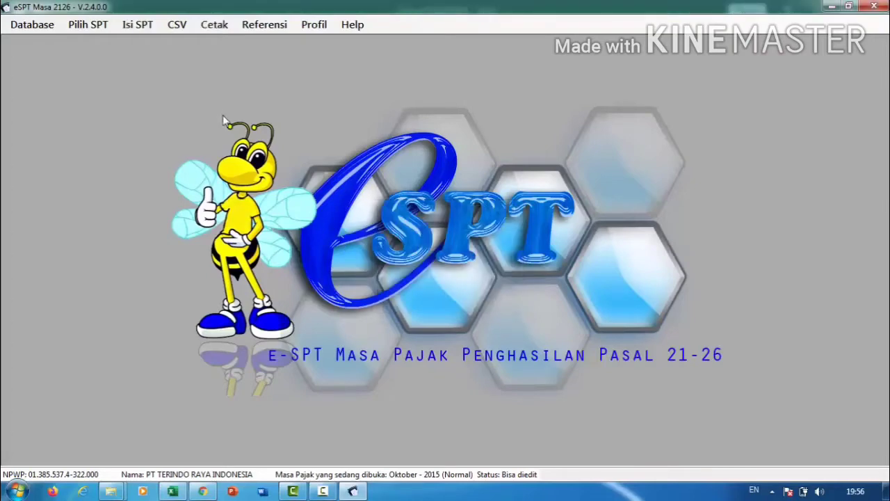
Open the Oktober 2015 SPT and bring the Excel income summary back.
click(101, 31)
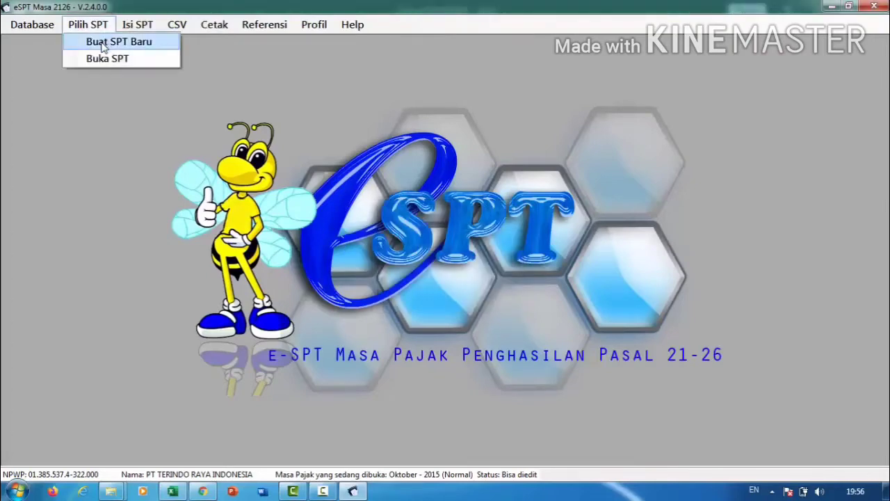
click(103, 59)
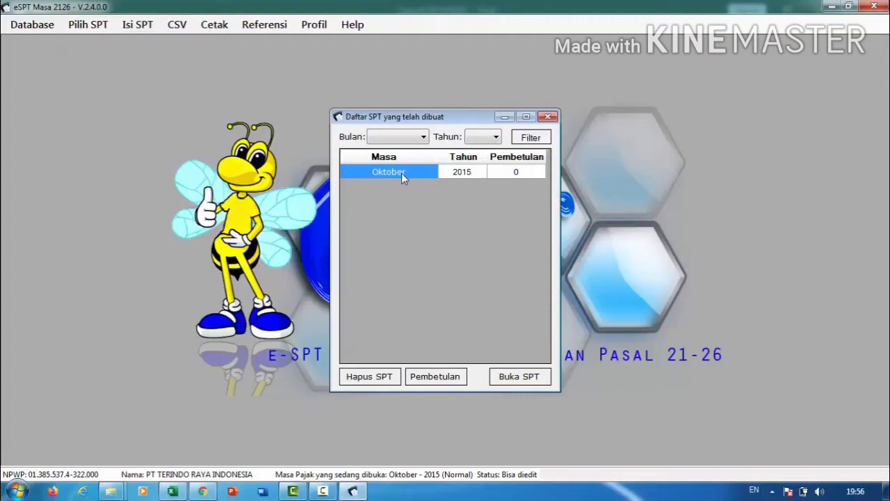
click(516, 375)
click(478, 291)
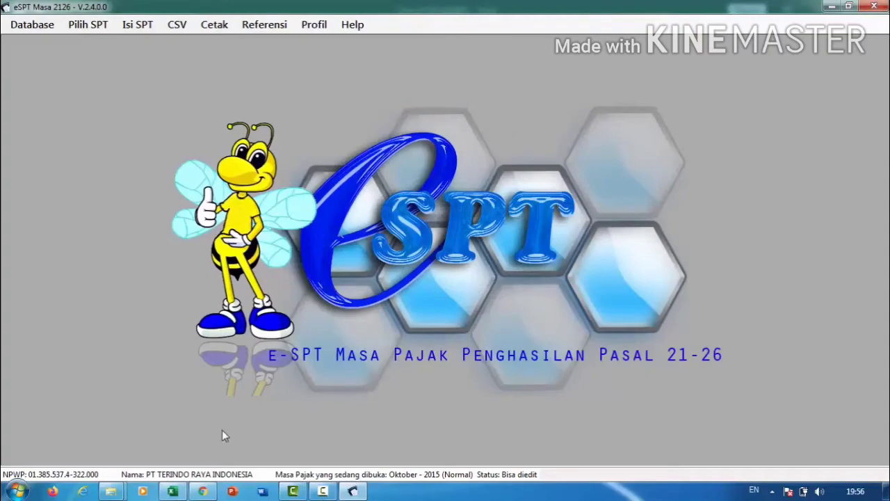
click(172, 491)
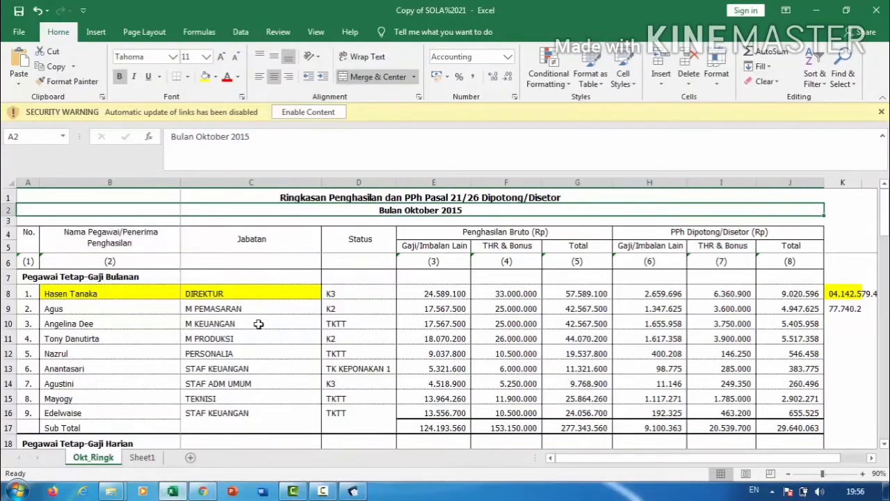
Review row 8's name, status, salary, bonus, gross income and tax withheld (B8–J8), then return to e-SPT.
click(144, 294)
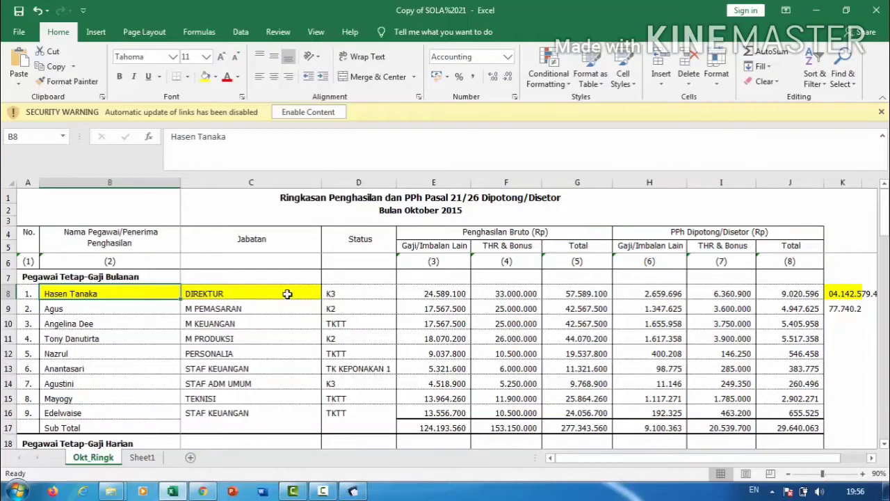
click(383, 290)
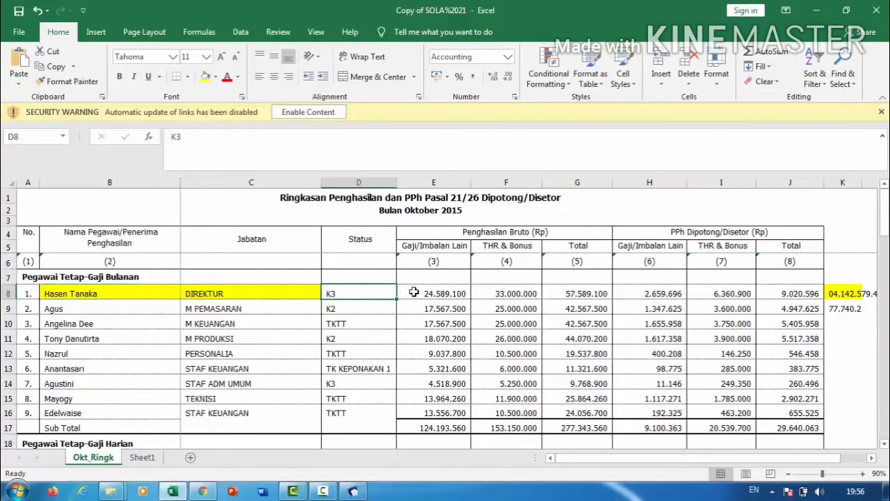
click(412, 292)
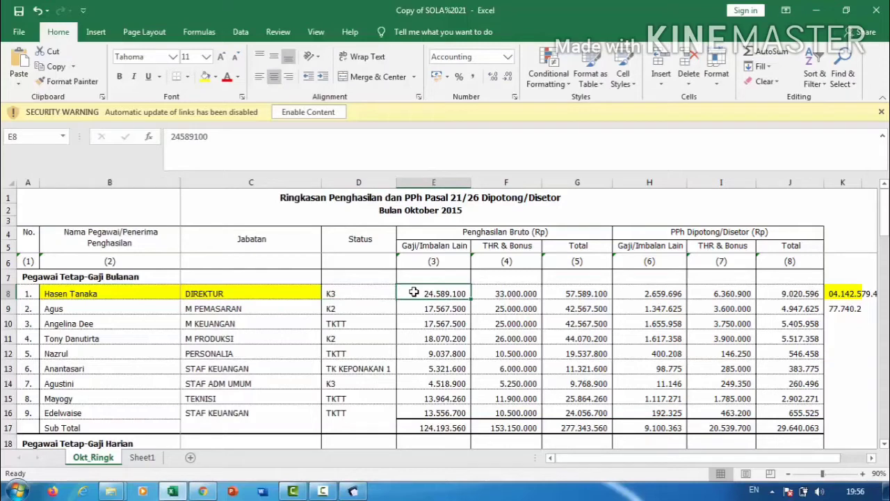
click(487, 292)
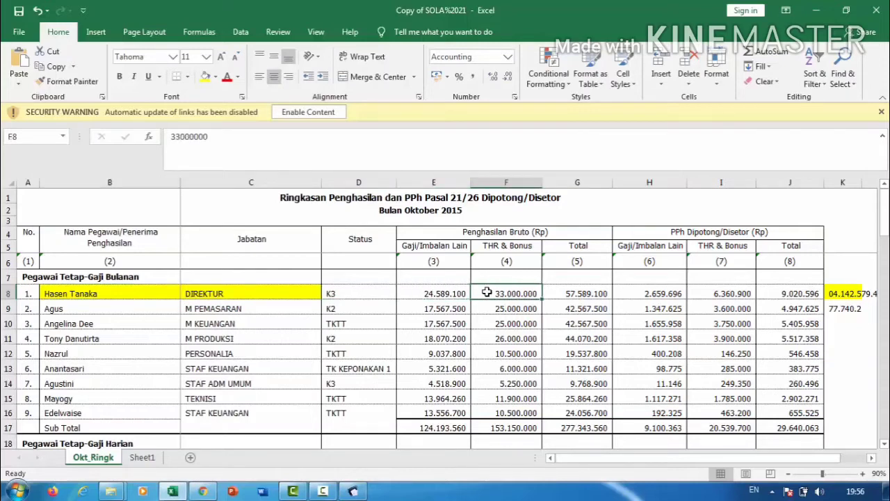
click(555, 292)
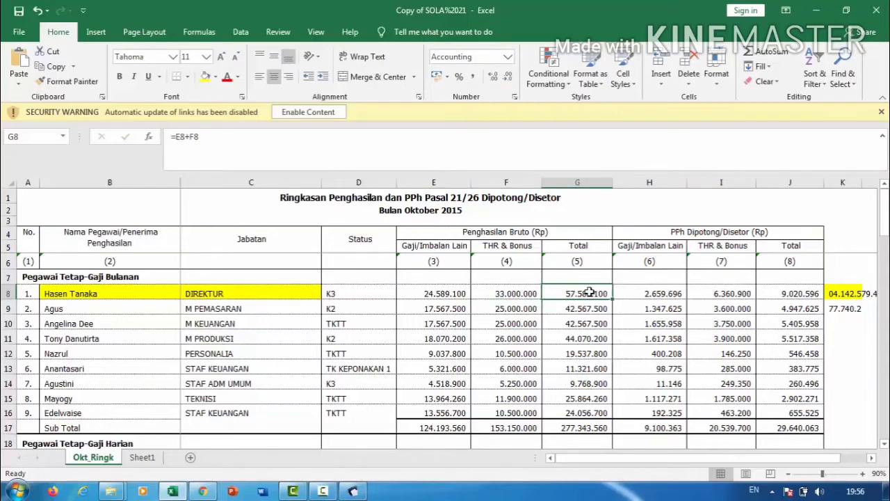
click(624, 293)
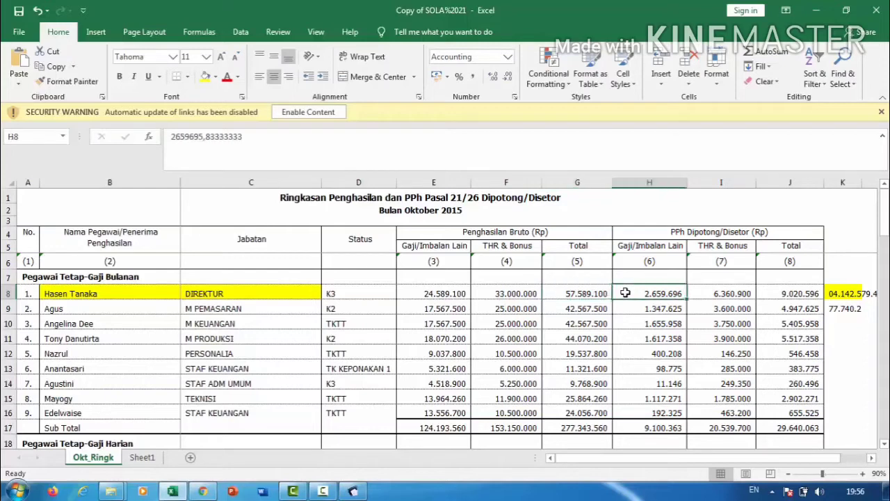
click(721, 292)
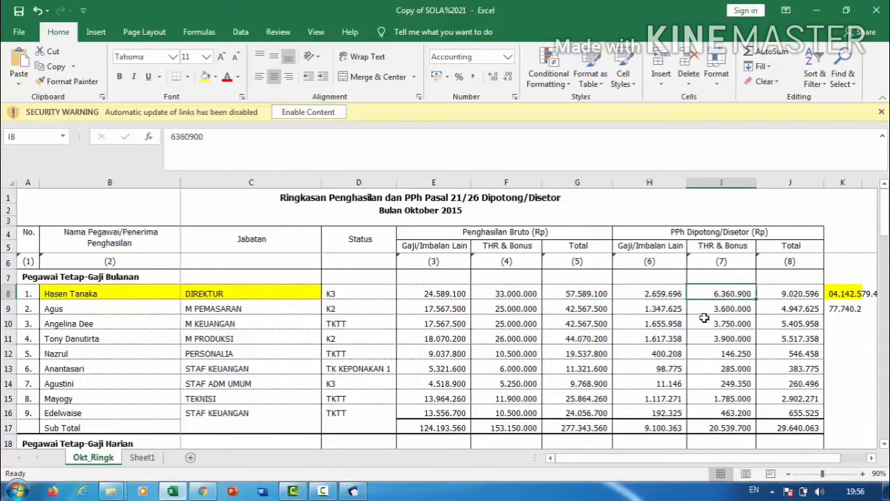
click(798, 289)
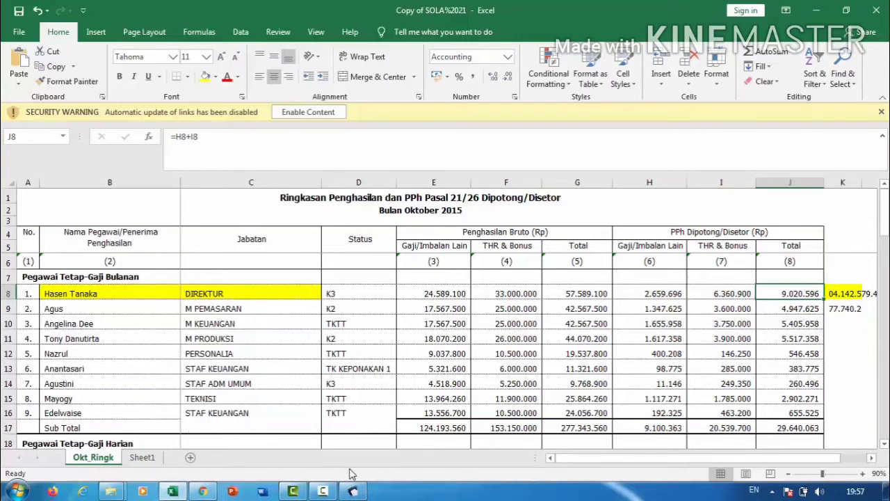
click(353, 491)
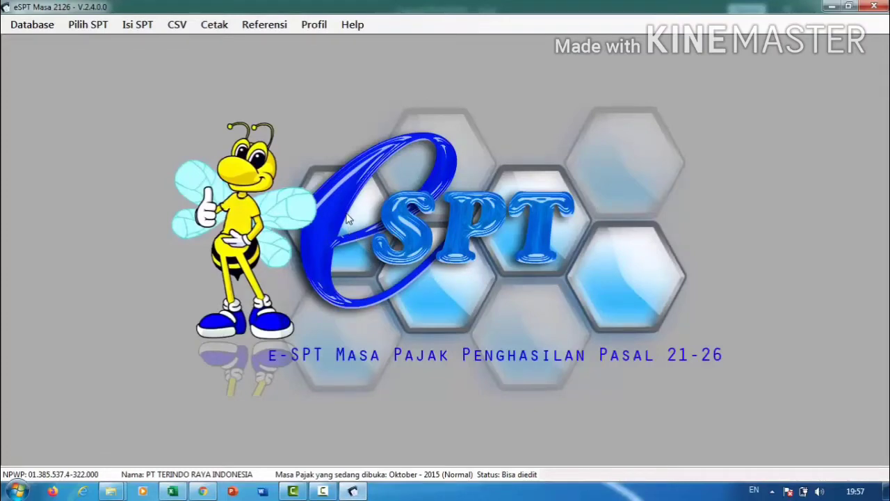
Dismiss the colour-scheme prompt and open the 1721-I withholding list for a single tax period.
click(149, 29)
mouse_move(157, 45)
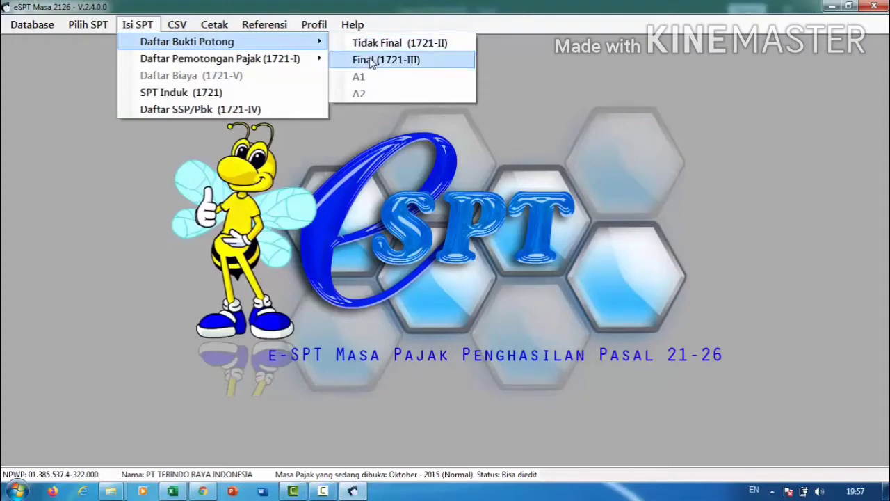
mouse_move(321, 62)
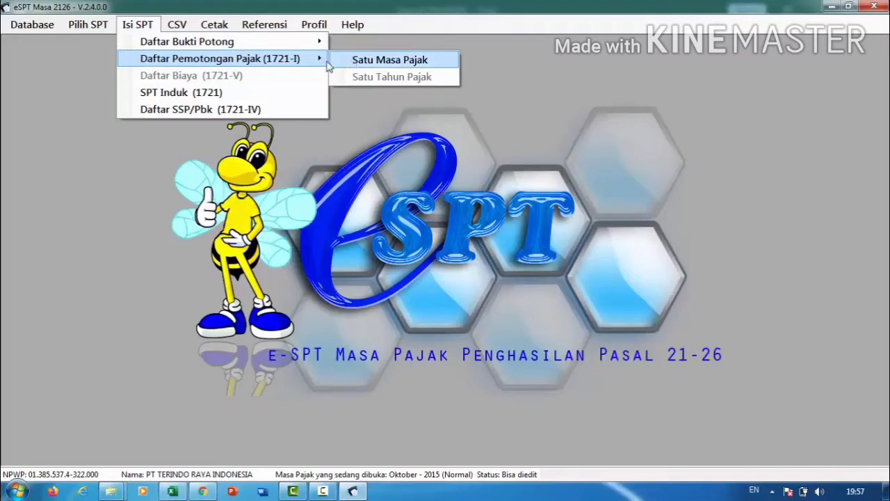
click(223, 134)
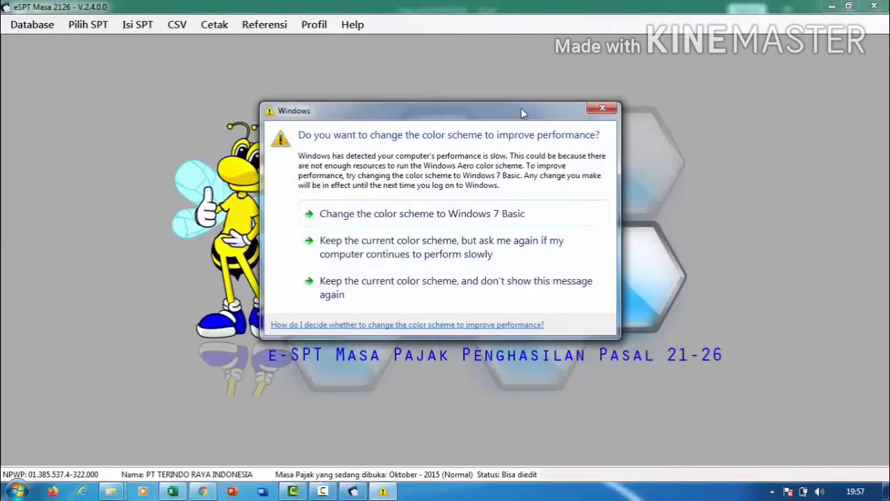
click(602, 109)
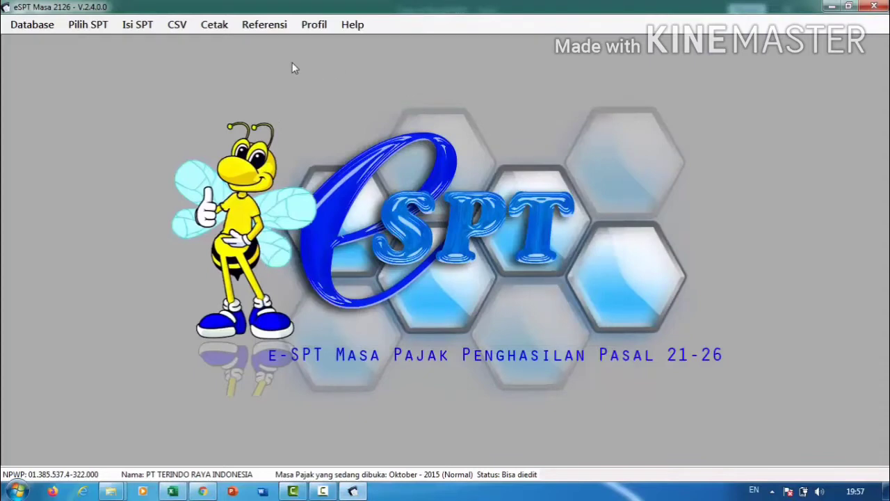
click(147, 27)
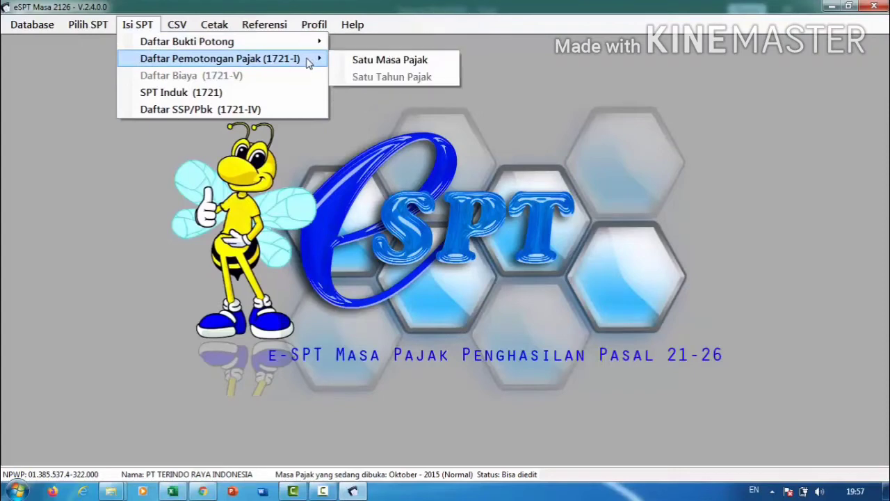
click(346, 57)
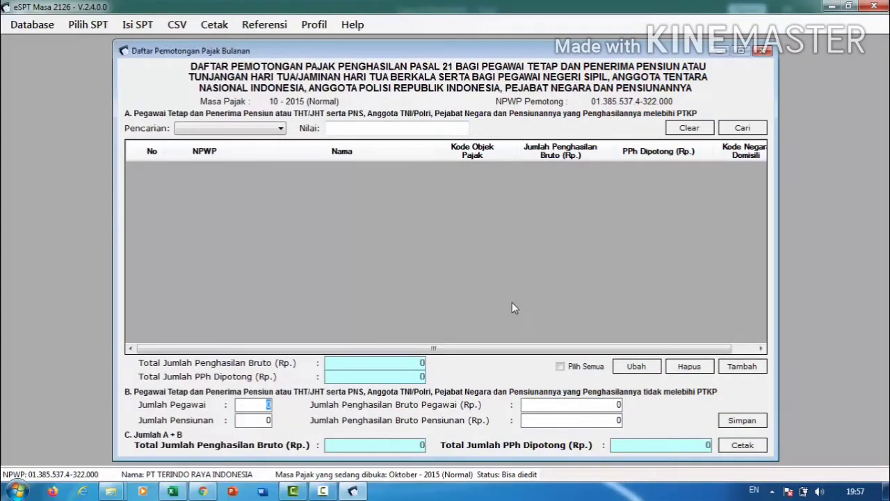
Add a new withholding record and try pasting the NPWP copied from Excel cell K8.
click(741, 369)
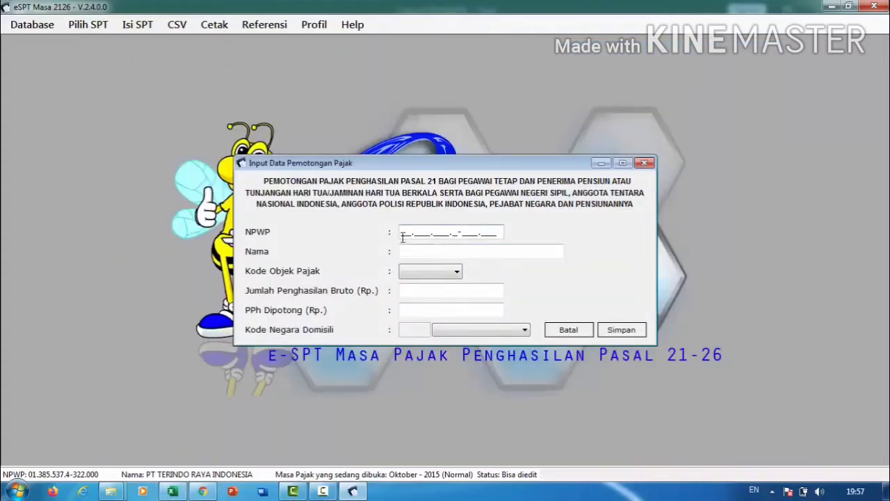
click(173, 491)
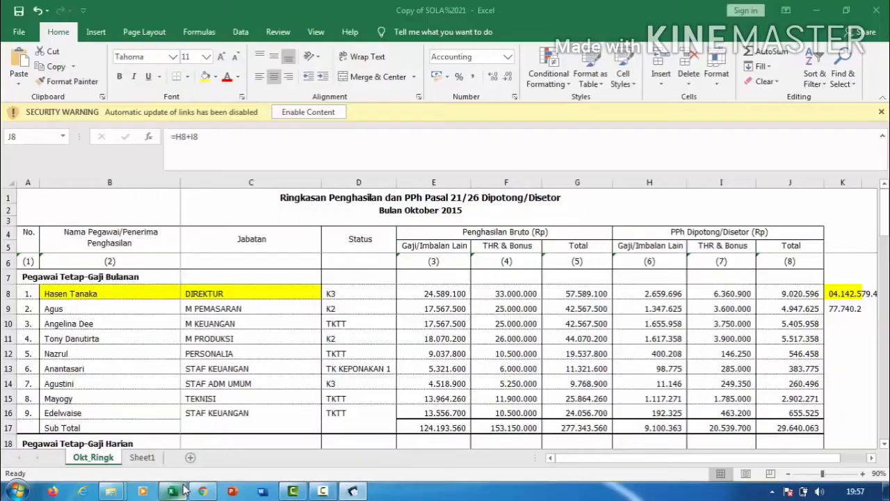
click(837, 291)
key(ctrl+c)
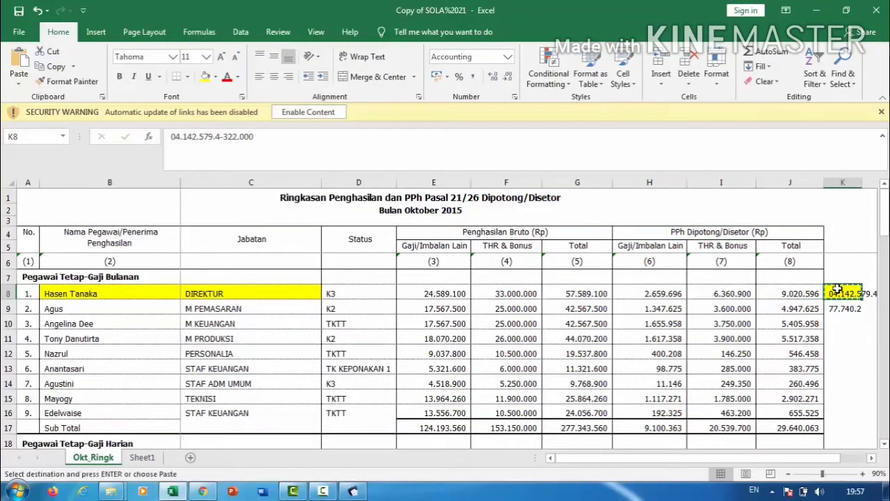
click(355, 490)
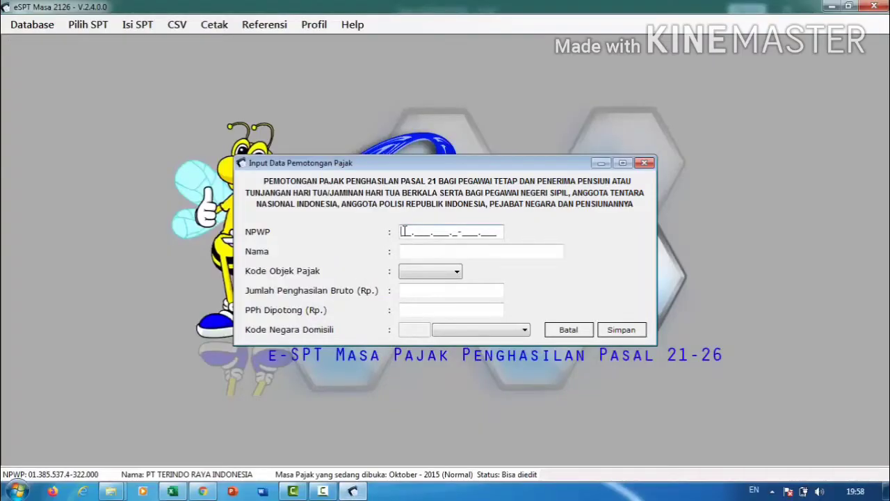
key(ctrl+v)
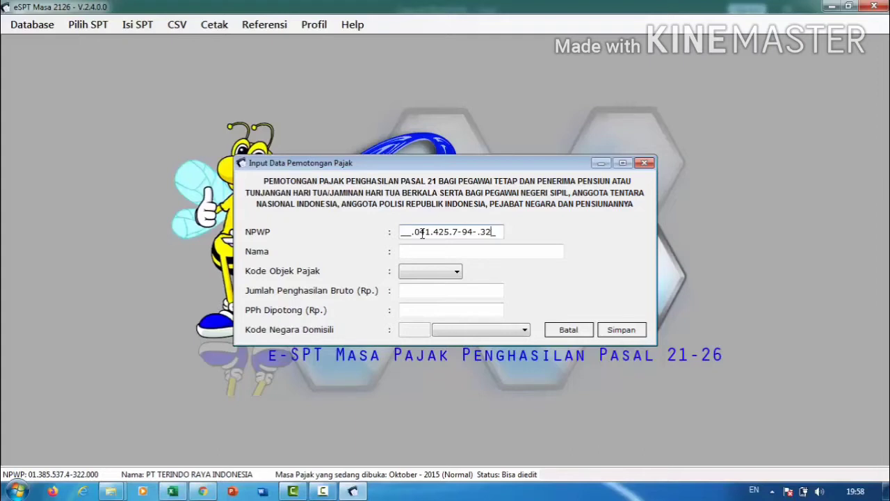
key(BackSpace)
key(BackSpace)
key(BackSpace)
key(BackSpace)
key(BackSpace)
key(BackSpace)
key(BackSpace)
key(BackSpace)
key(BackSpace)
key(BackSpace)
key(BackSpace)
key(ctrl+v)
key(BackSpace)
key(BackSpace)
key(BackSpace)
key(BackSpace)
key(BackSpace)
key(BackSpace)
key(BackSpace)
key(BackSpace)
key(BackSpace)
key(BackSpace)
key(BackSpace)
key(BackSpace)
key(BackSpace)
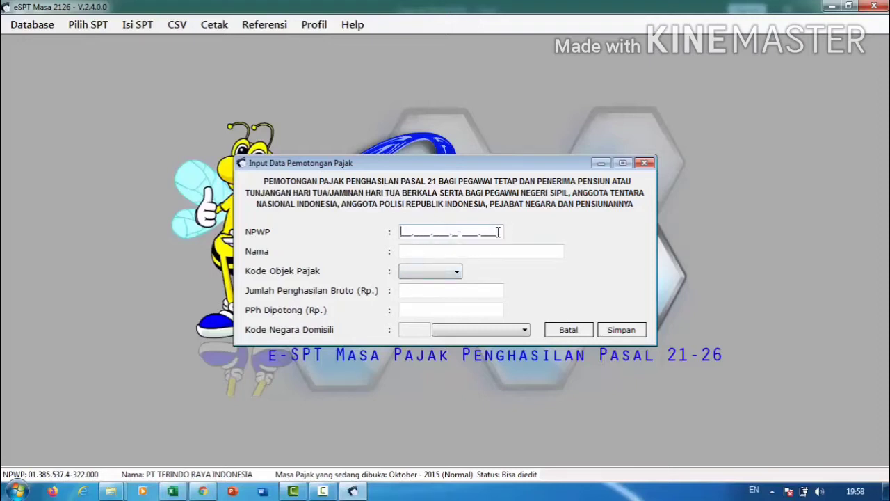
Copy K8's NPWP as plain text into the NPWP field and enter the employee's full name.
click(172, 491)
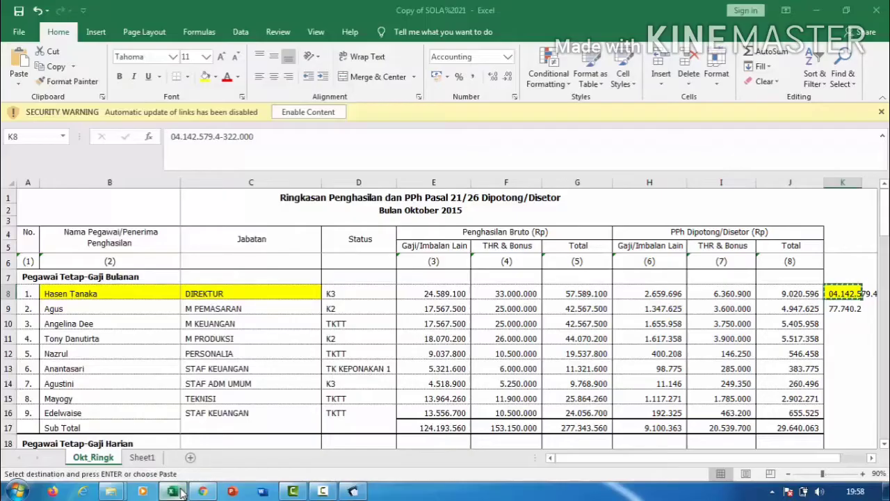
click(189, 142)
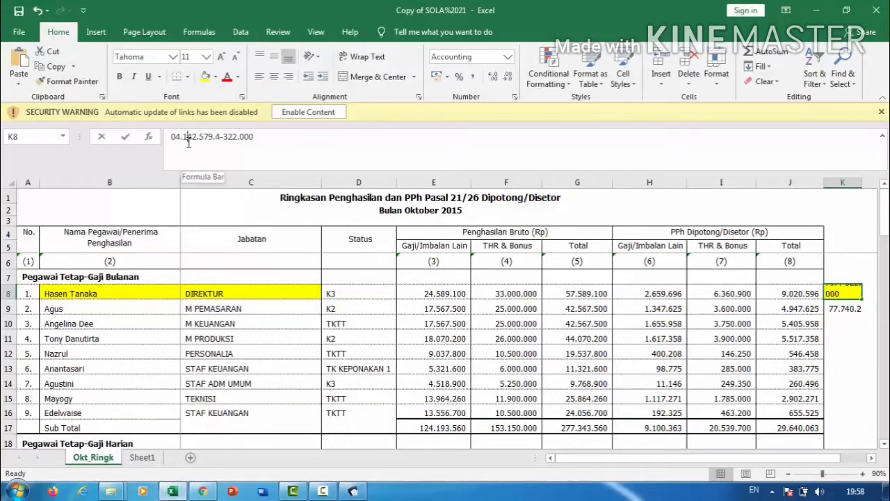
triple_click(188, 142)
key(ctrl+c)
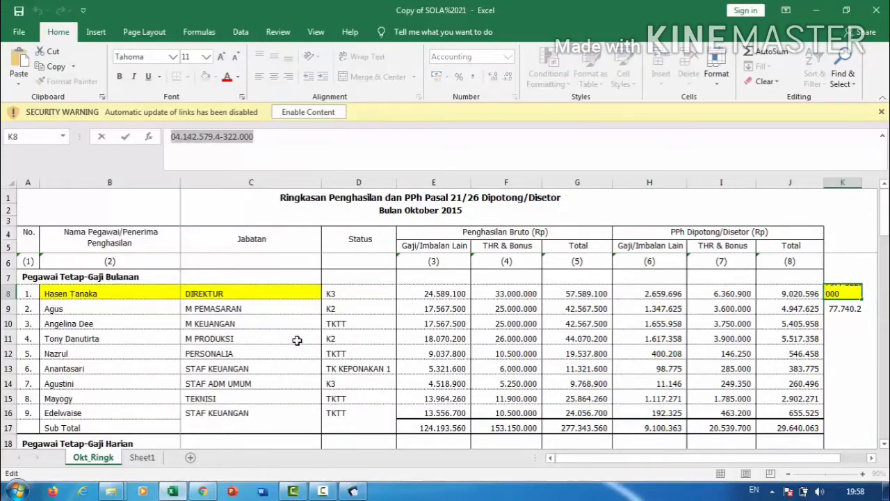
click(352, 491)
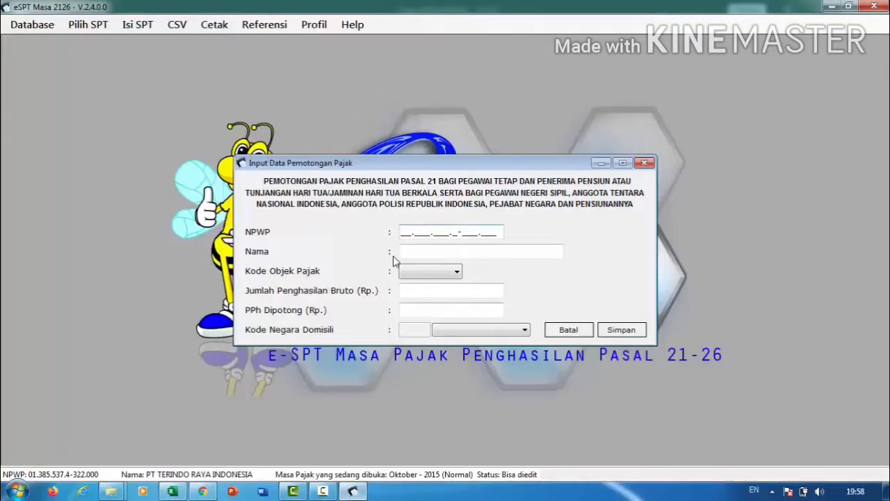
click(420, 227)
key(ctrl+v)
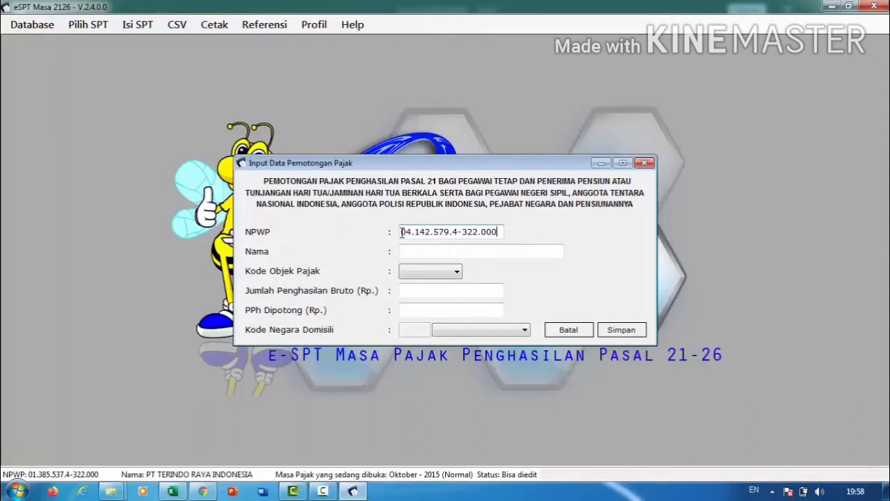
click(413, 248)
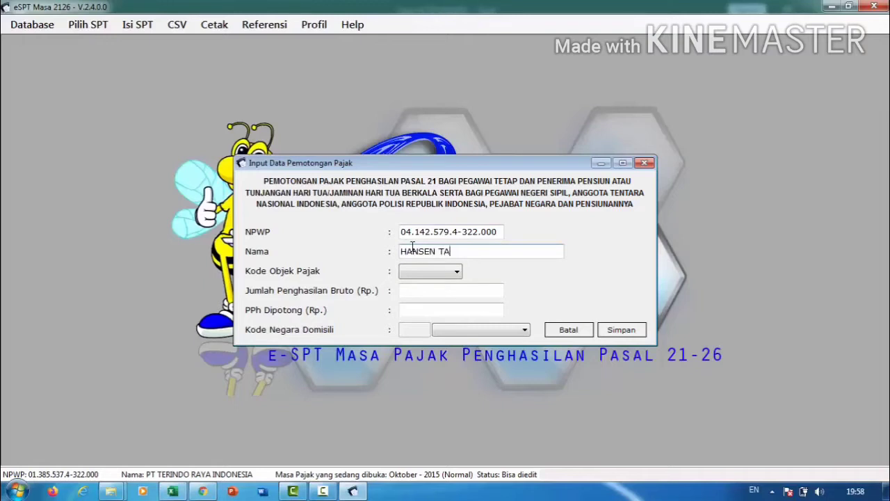
click(417, 271)
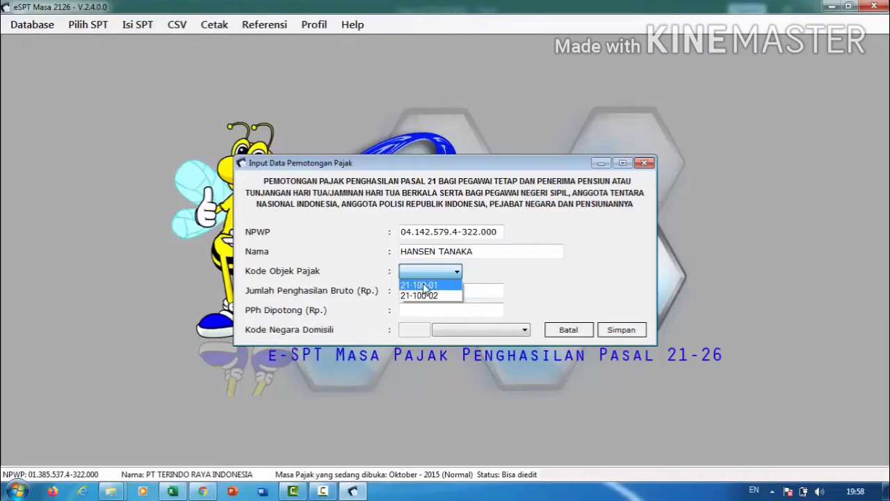
Set tax object code 21-100-01 and enter gross income 57589100 from cell G8.
click(436, 286)
click(434, 277)
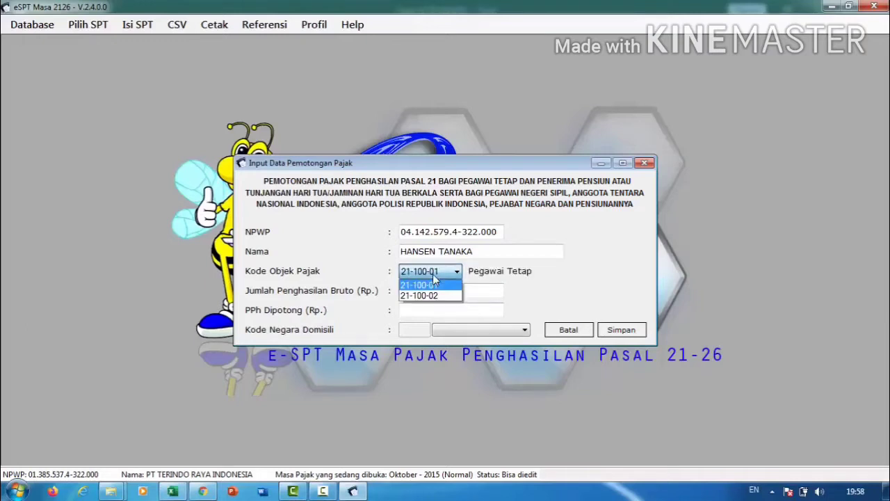
click(433, 295)
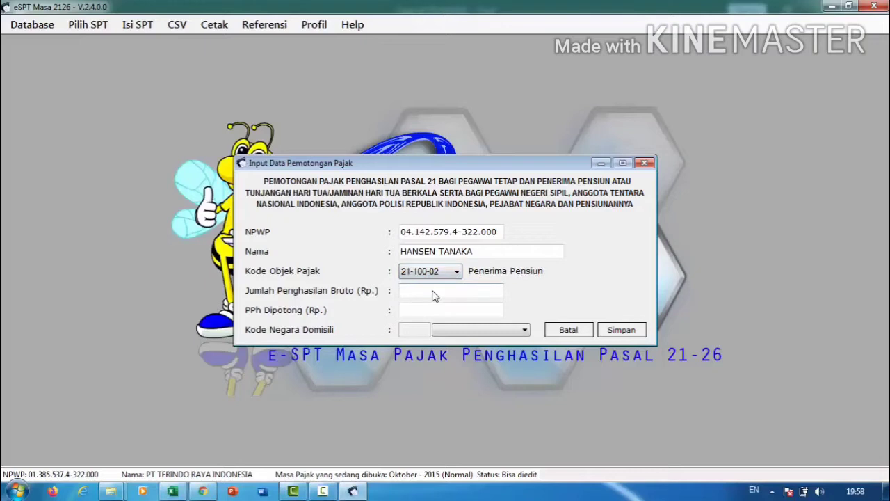
click(435, 276)
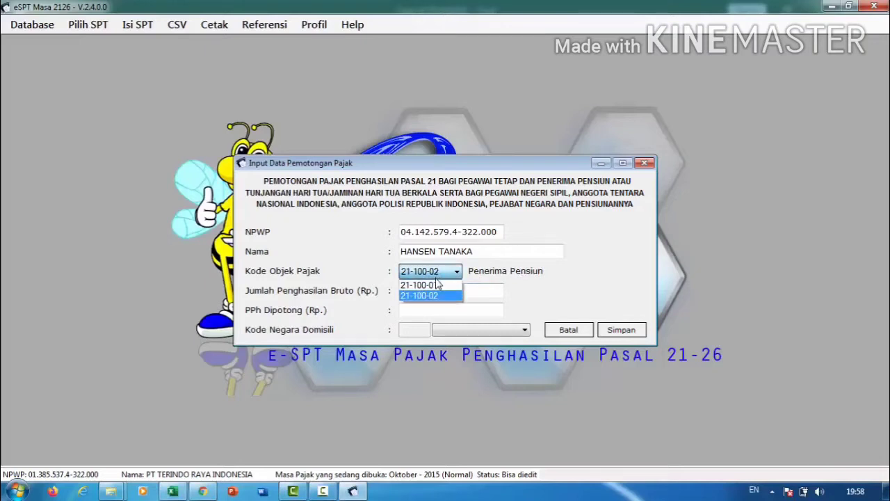
click(435, 283)
click(436, 290)
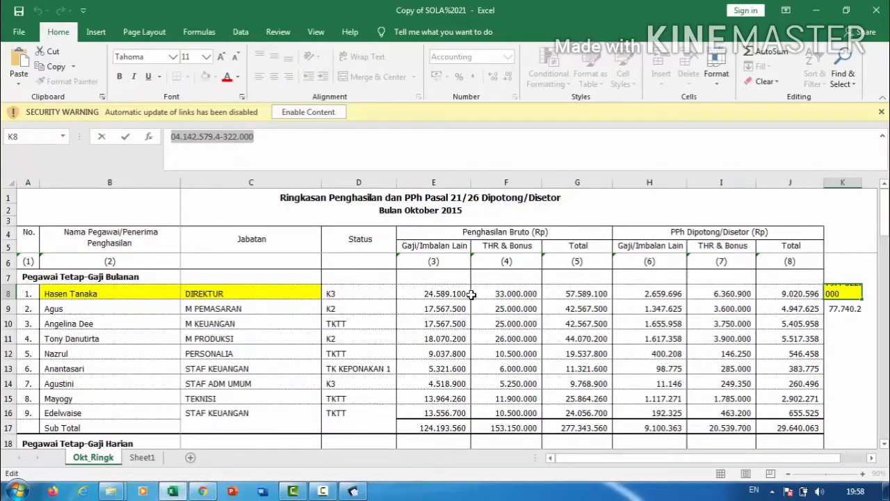
click(565, 293)
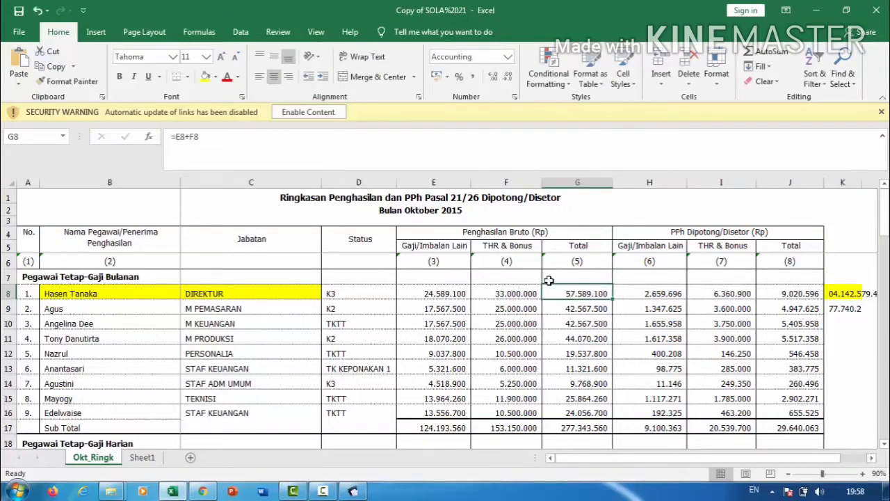
click(353, 490)
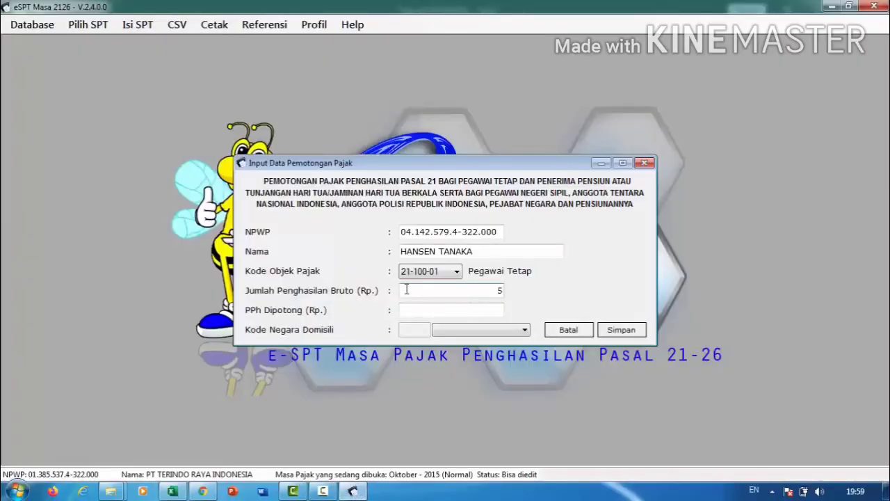
click(407, 290)
text(57589100)
key(Tab)
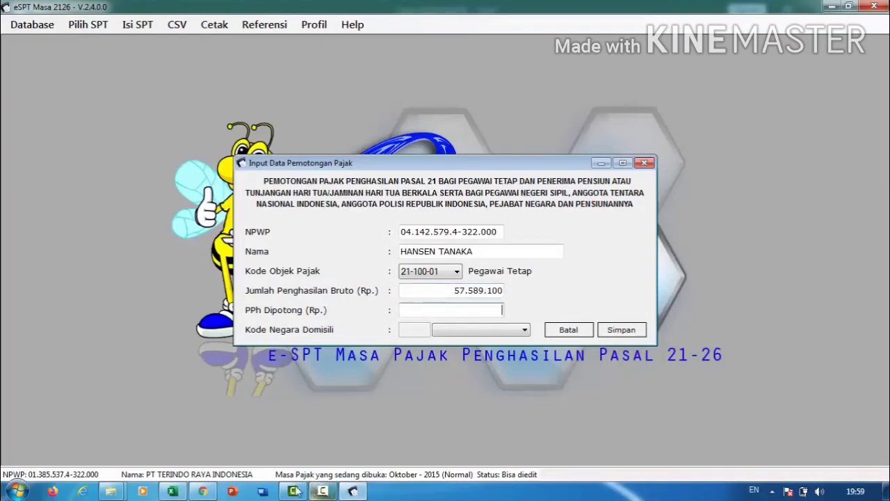
Enter PPh withheld 9020596 from cell J8 and save the entry.
click(172, 491)
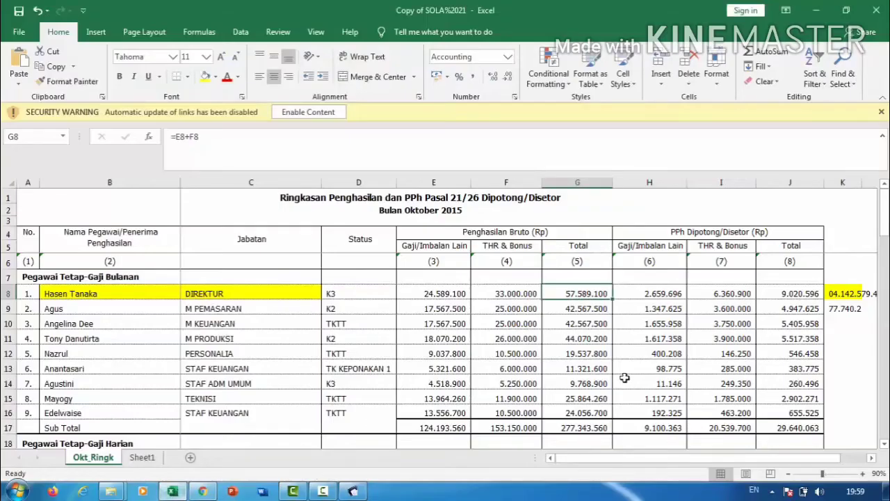
click(782, 291)
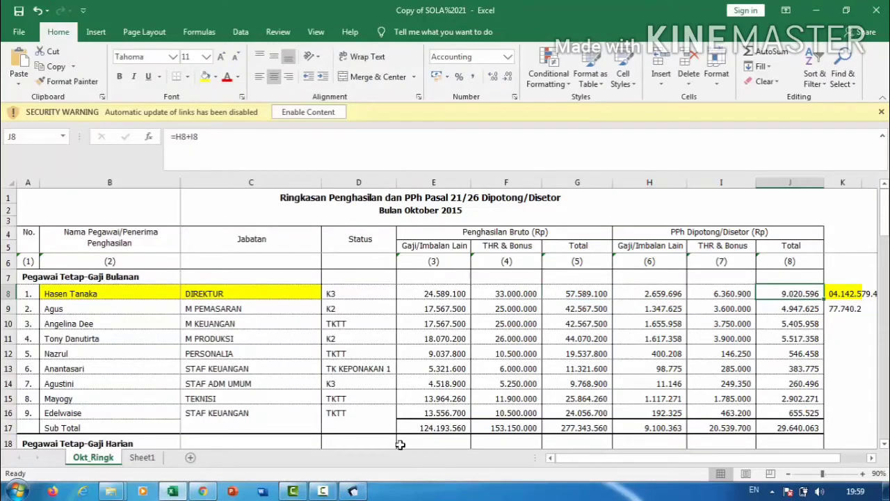
click(352, 490)
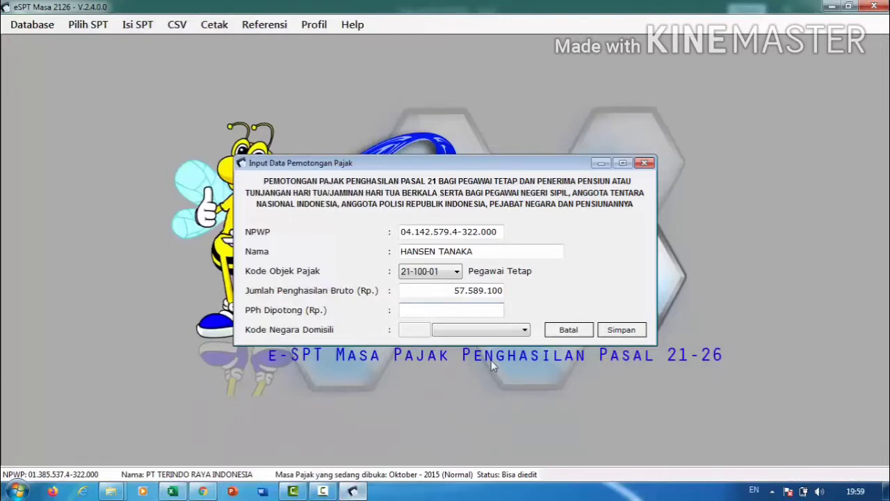
text(9020596)
key(Tab)
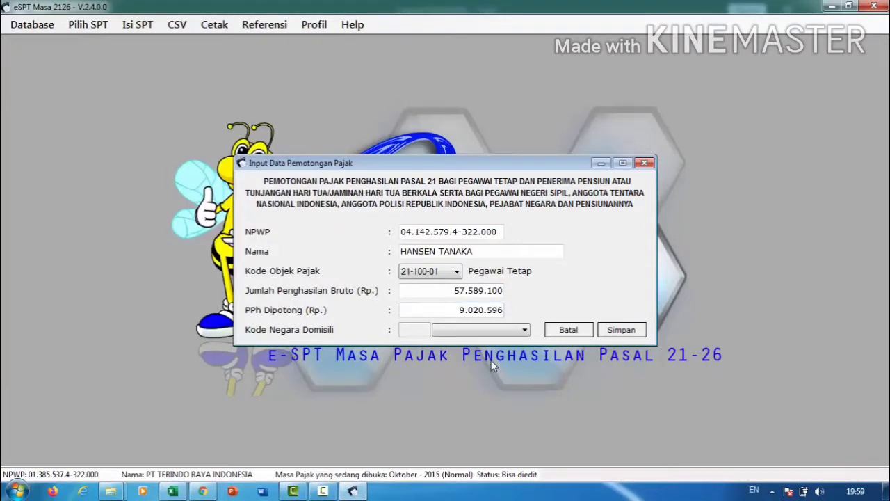
click(620, 331)
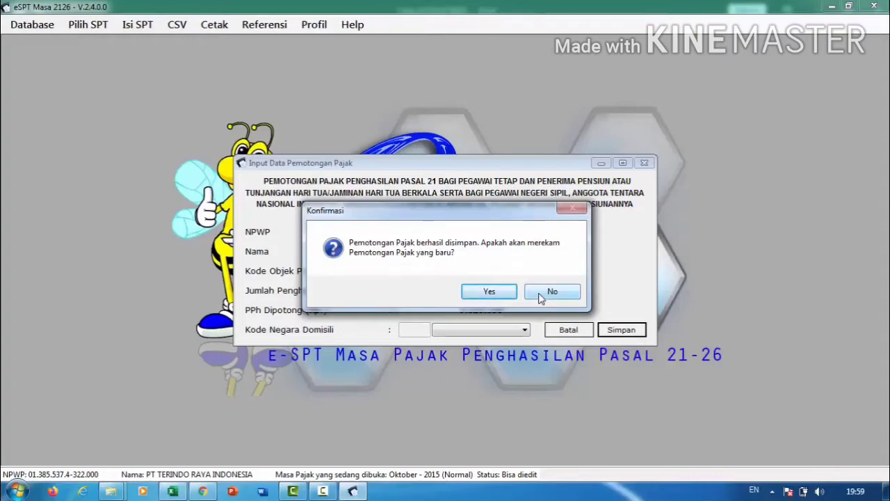
Decline adding another record and preview the monthly withholding list for printing.
click(539, 293)
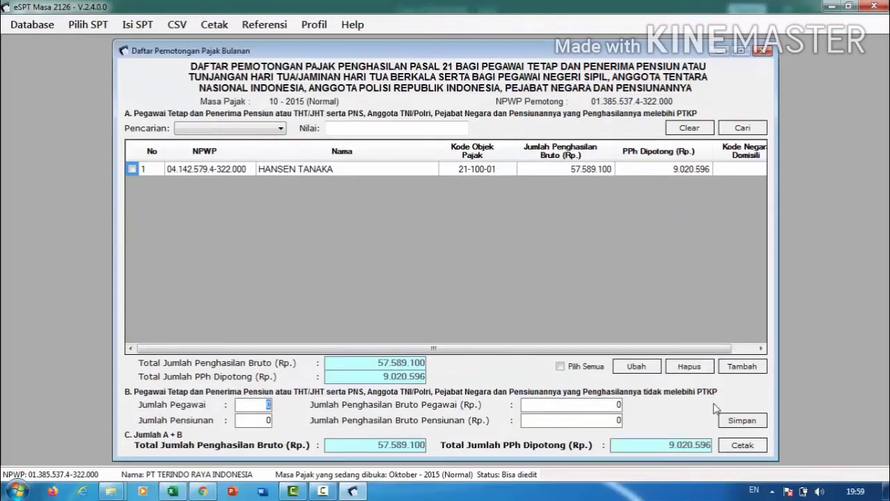
click(741, 446)
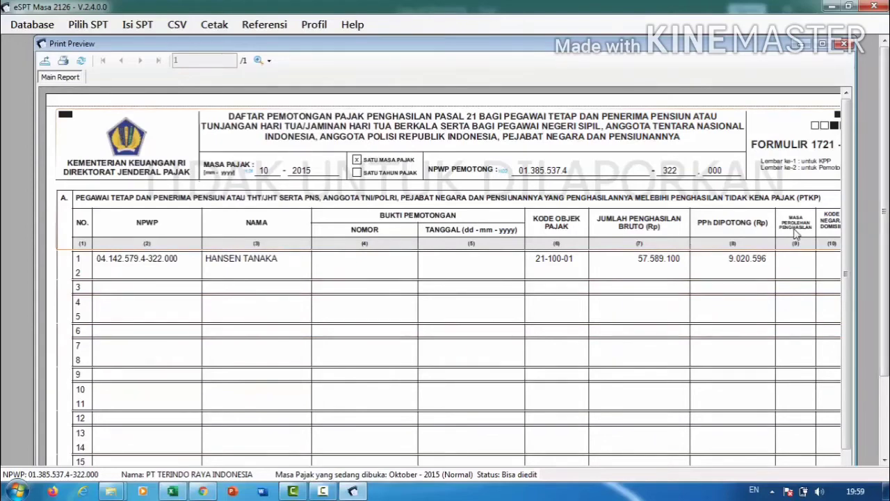
drag(844, 278, 846, 377)
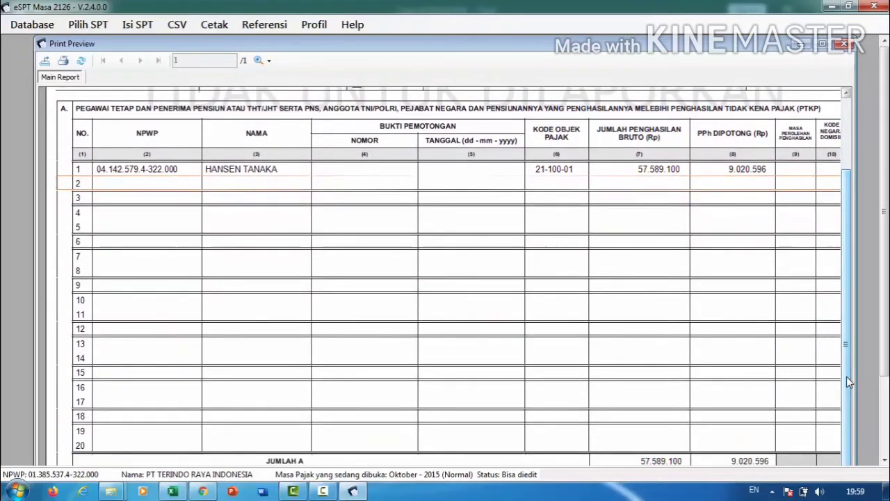
click(843, 44)
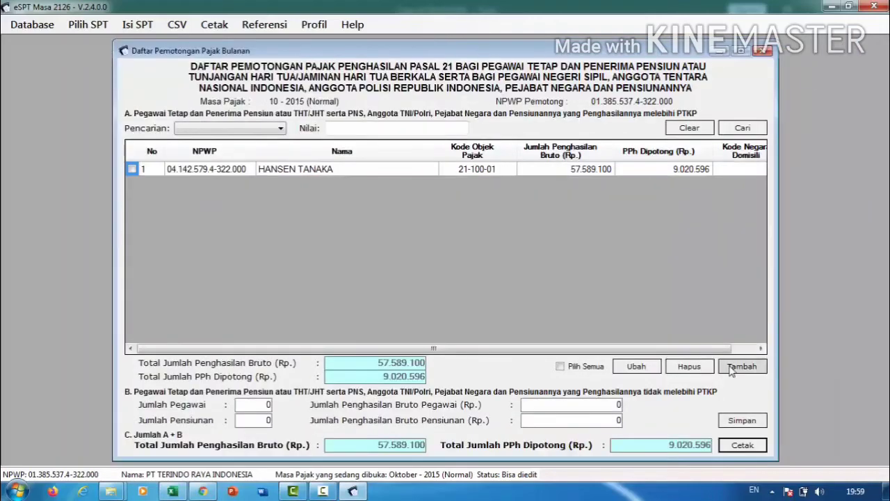
Save Part B of the monthly list, acknowledge, and close the list.
click(733, 422)
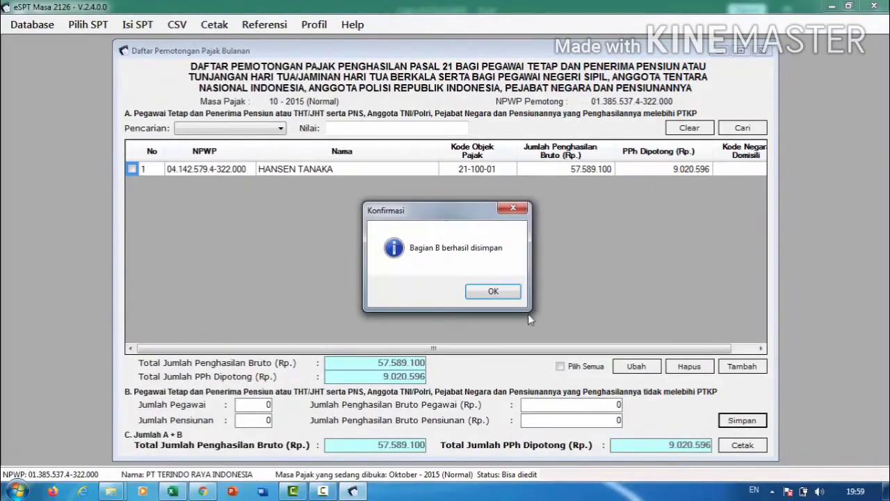
click(497, 292)
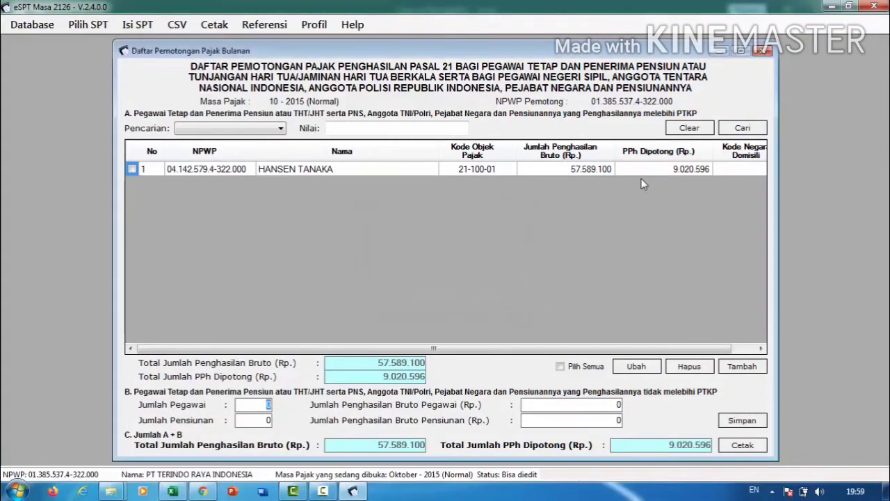
click(764, 51)
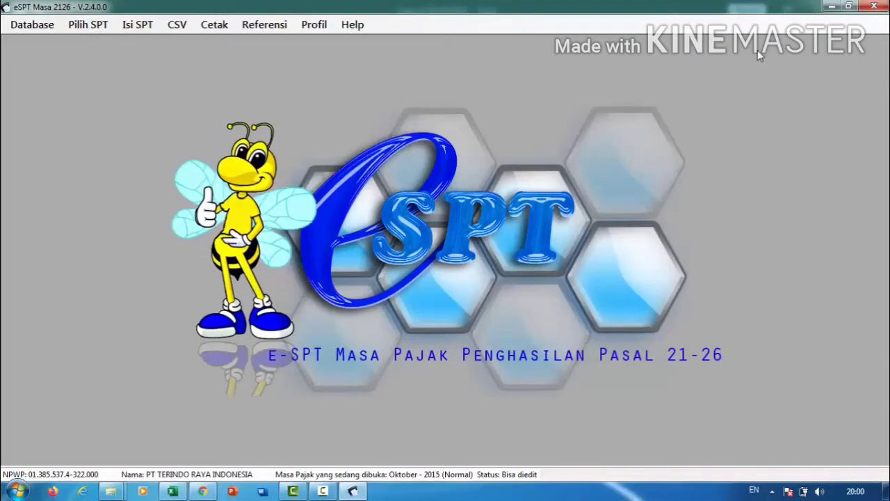
Open the non-final (1721-II) withholding slip list and start a new slip.
click(136, 28)
mouse_move(144, 44)
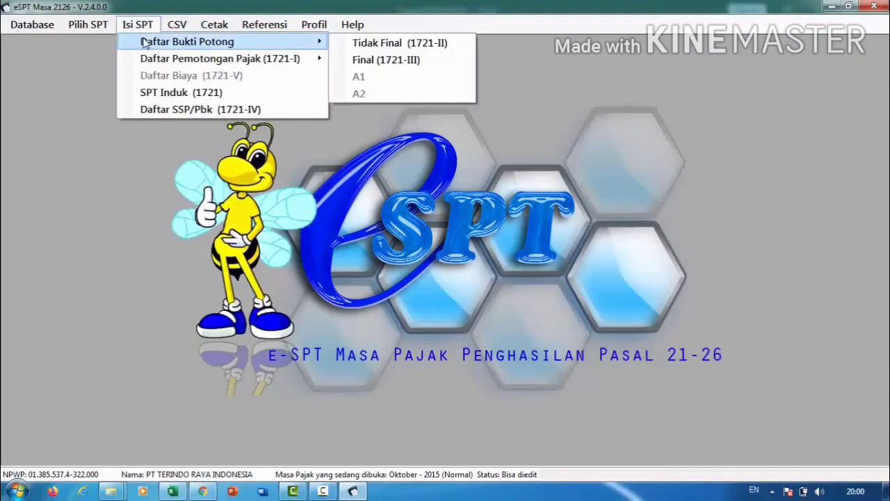
click(394, 42)
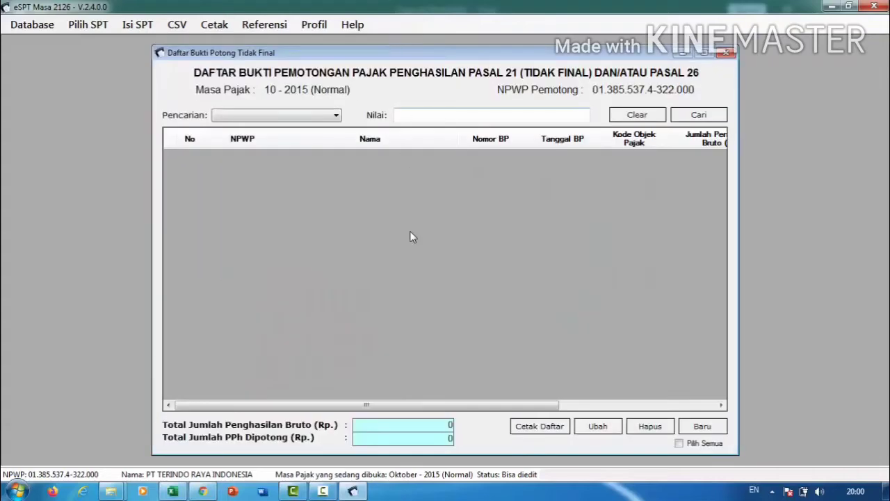
click(702, 426)
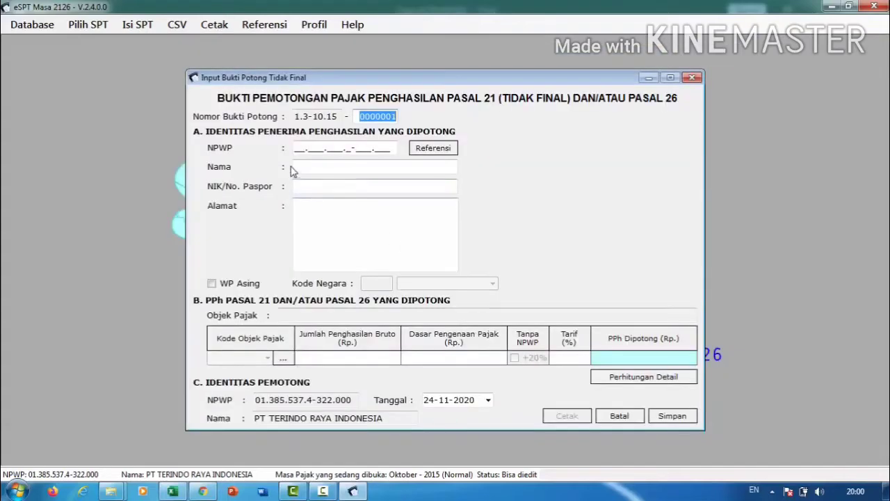
click(296, 148)
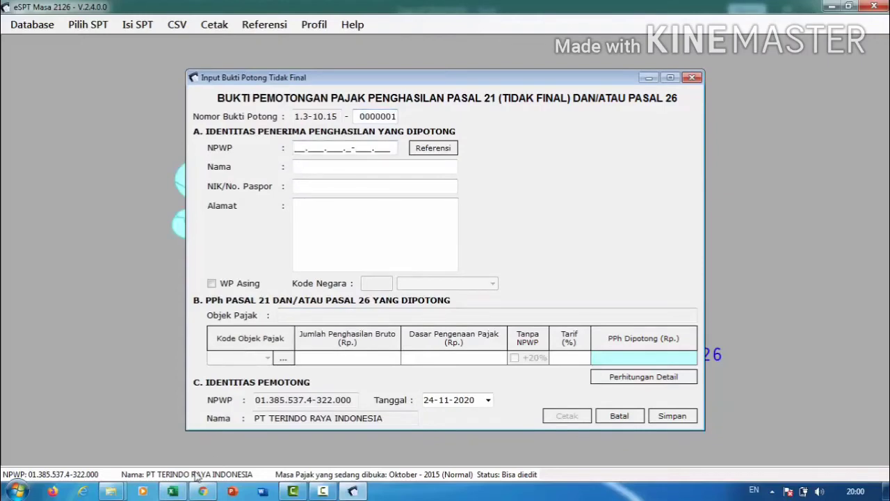
Check the three casual workers' names from B30 and their TK/0 statuses in Excel, then return to the slip.
click(172, 491)
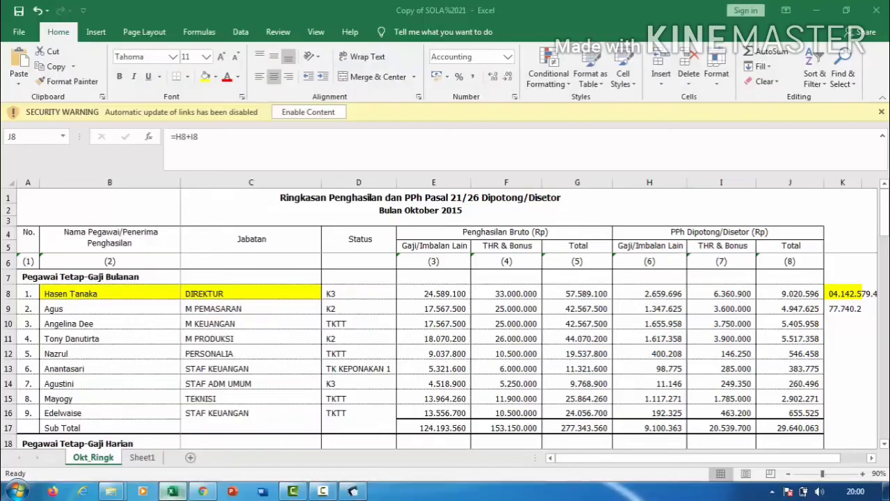
key(Down)
key(Down)
key(Down)
click(164, 369)
key(Down)
key(Down)
key(Down)
key(Down)
key(Down)
key(Down)
key(Down)
key(Down)
key(Down)
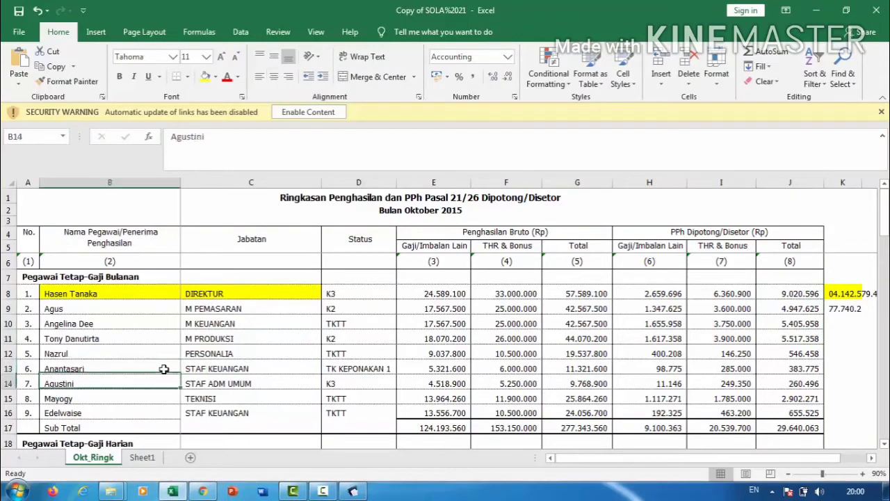
key(Down)
key(Down)
key(Down)
key(Down)
key(Down)
key(Down)
key(Down)
key(Down)
key(Down)
key(Down)
key(Down)
key(Down)
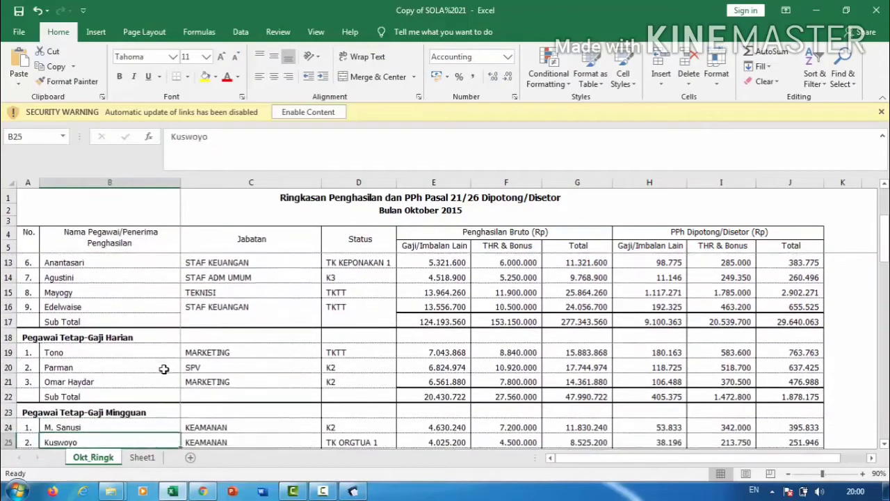
key(Down)
key(Down)
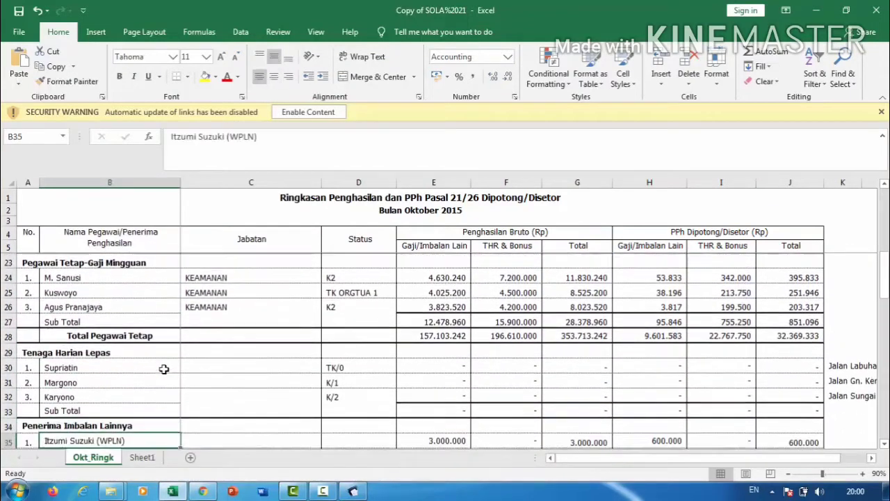
click(117, 347)
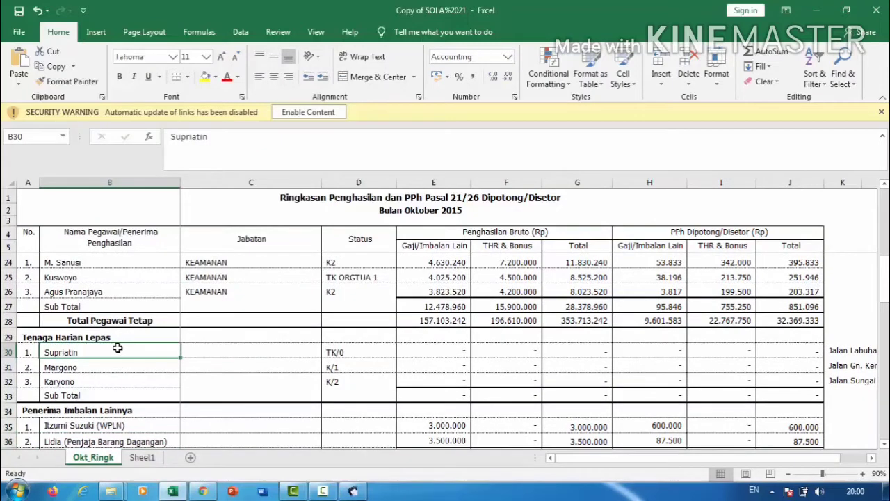
key(Down)
key(Down)
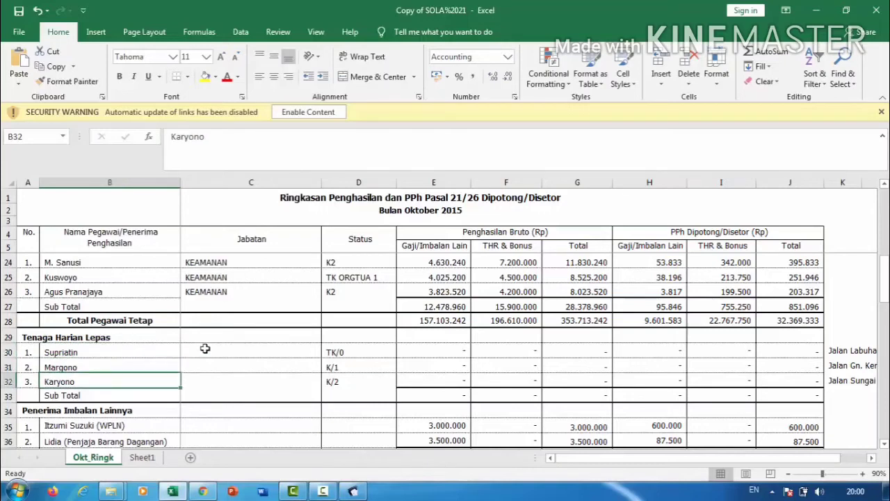
click(337, 354)
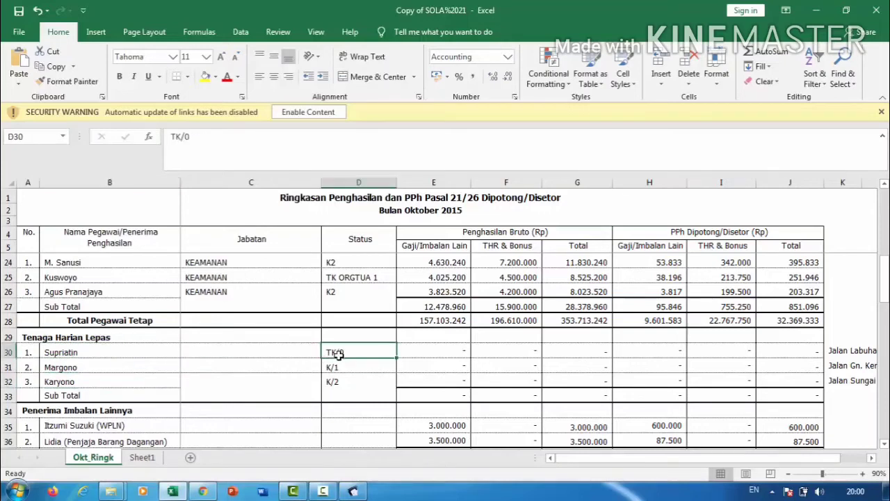
key(Down)
key(Down)
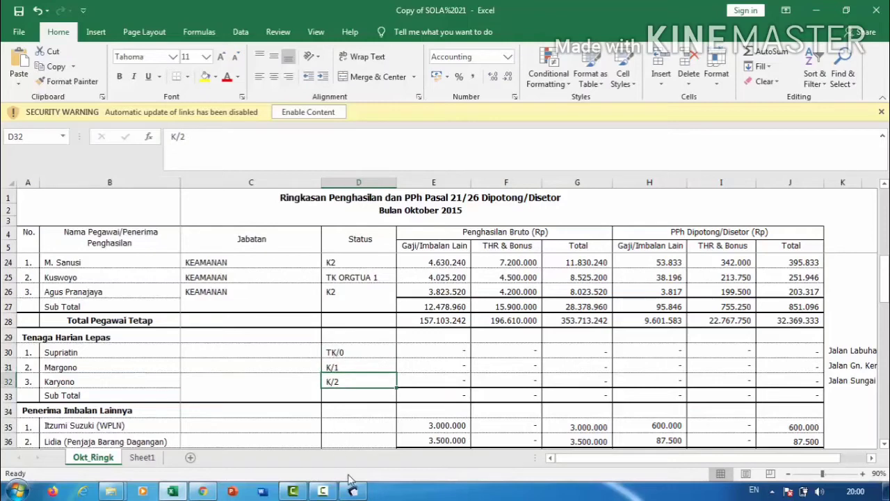
mouse_move(352, 491)
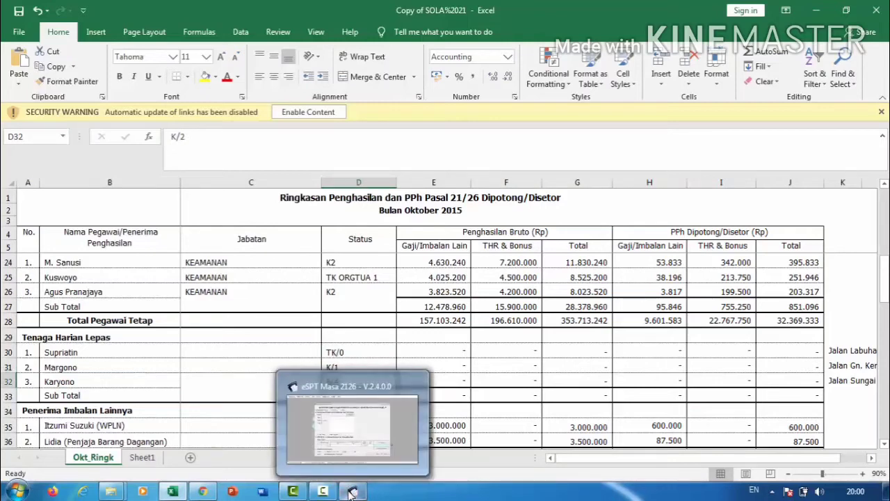
click(350, 445)
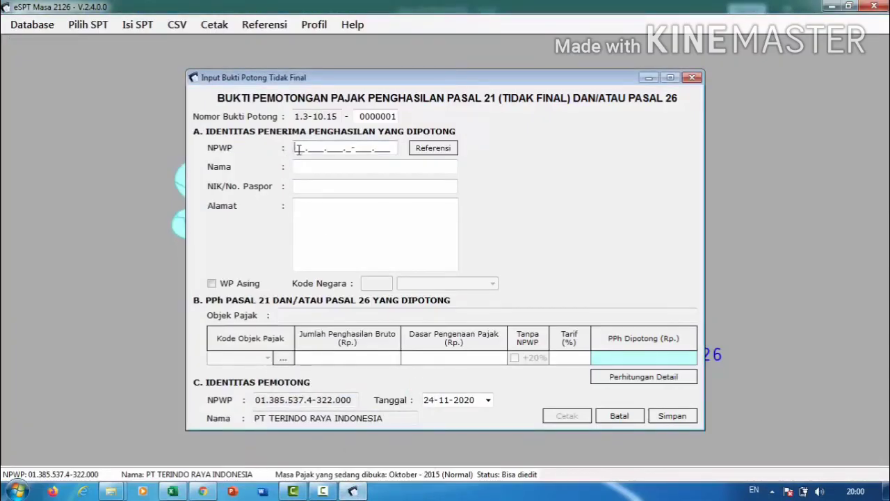
Enter an all-zero NPWP, the casual worker's name and NIK on the slip, then switch to Excel.
text(000000000000000)
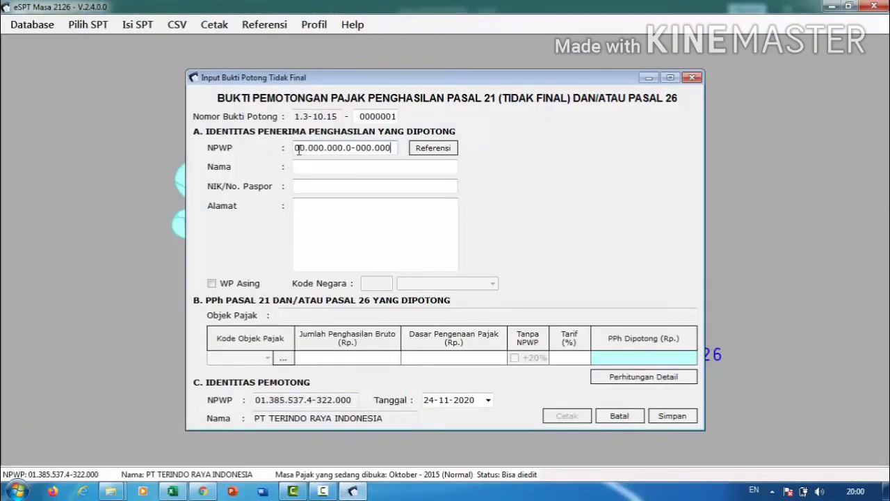
click(305, 166)
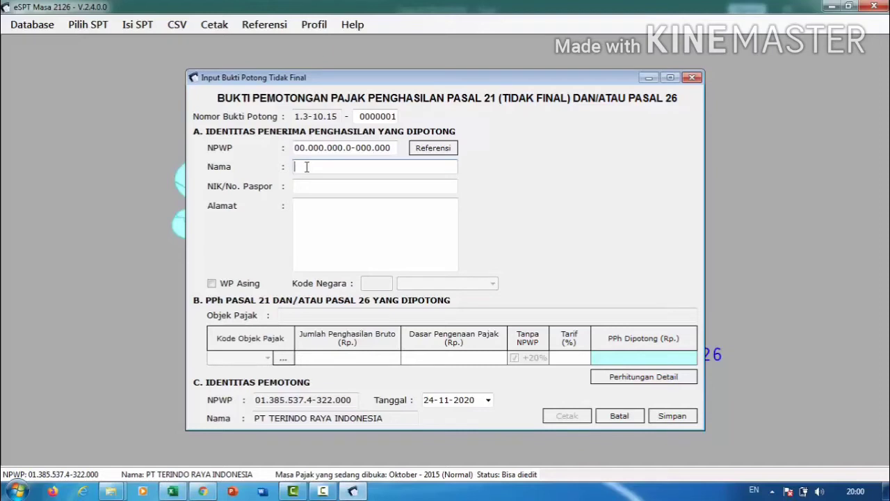
text(Supriatin)
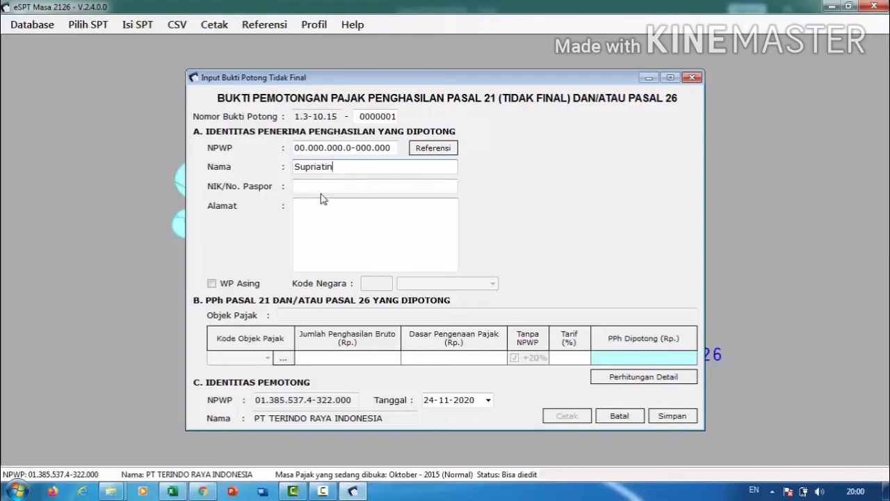
click(319, 185)
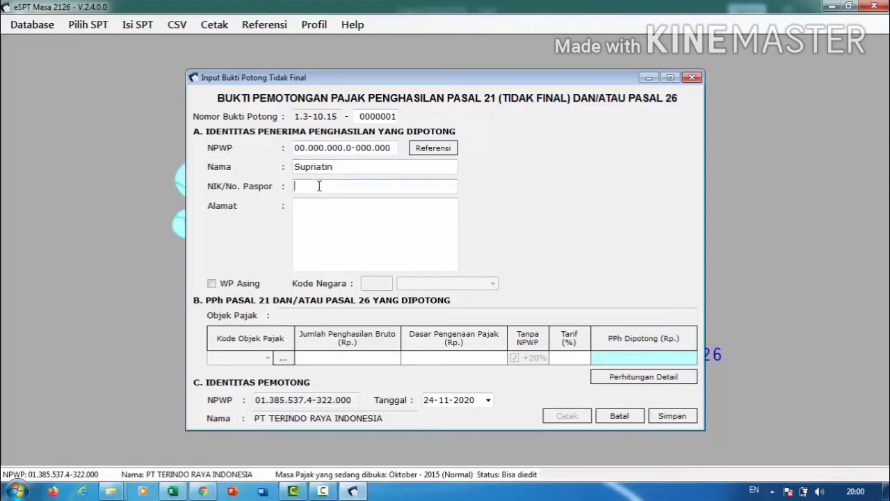
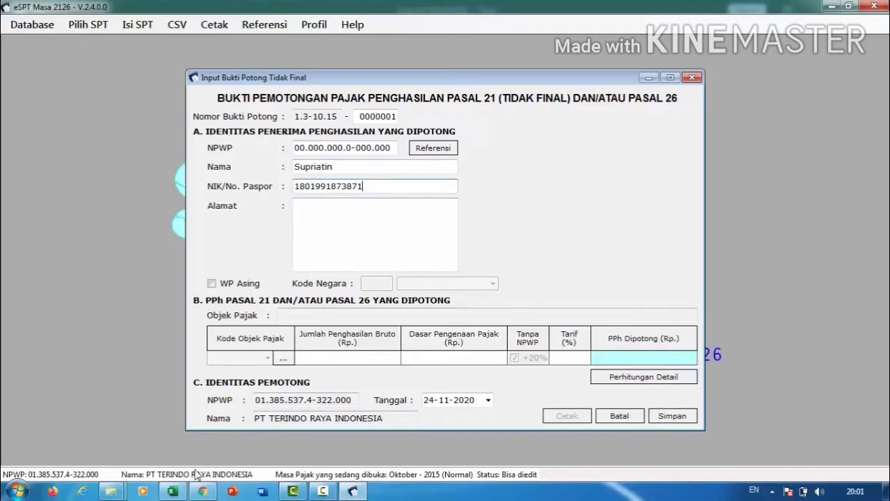
click(175, 492)
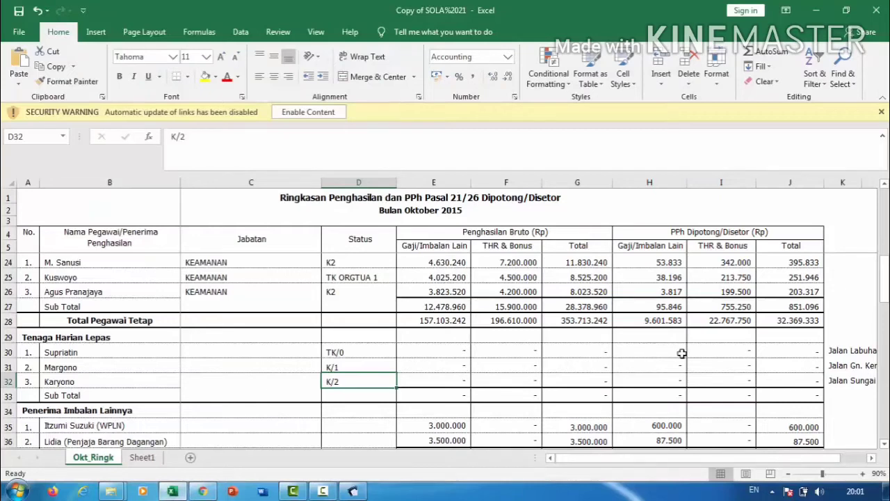
Select the first casual worker's address in cell K30 and return to the slip form.
click(837, 352)
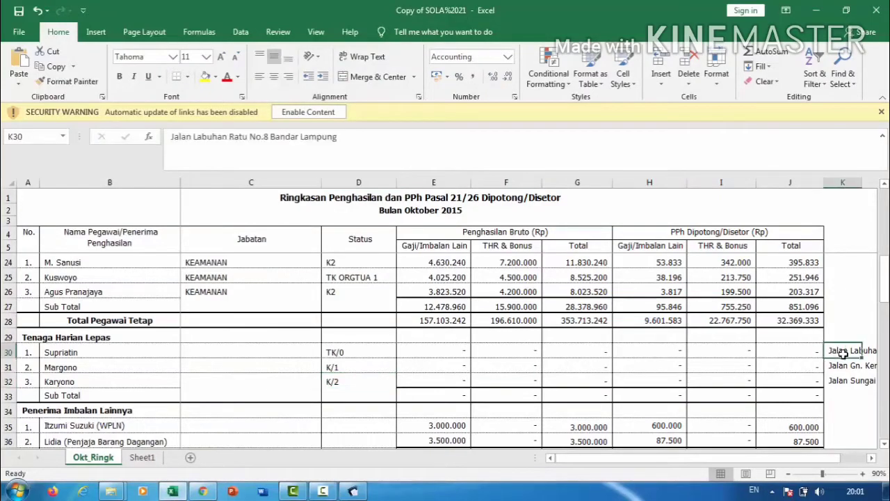
click(285, 136)
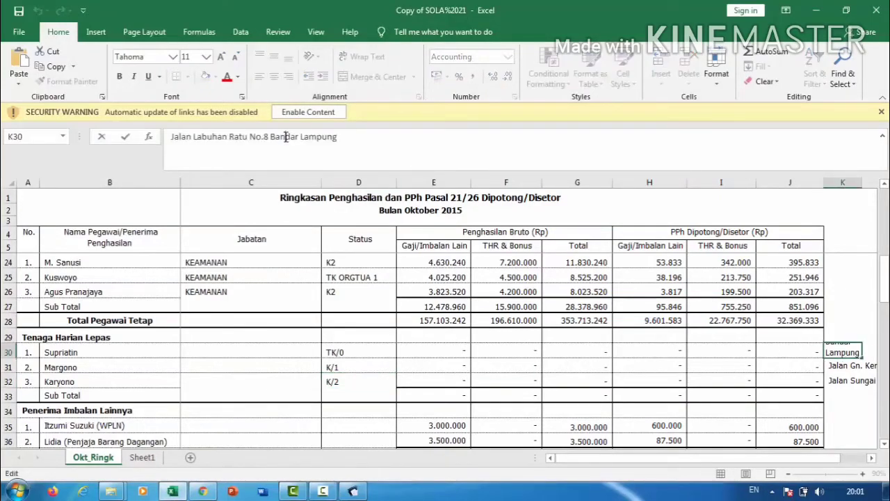
triple_click(285, 136)
key(ctrl+c)
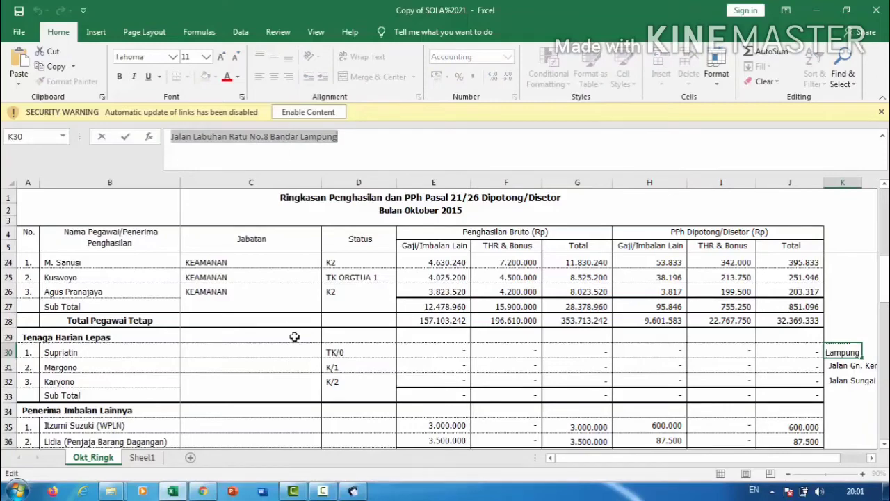
click(353, 491)
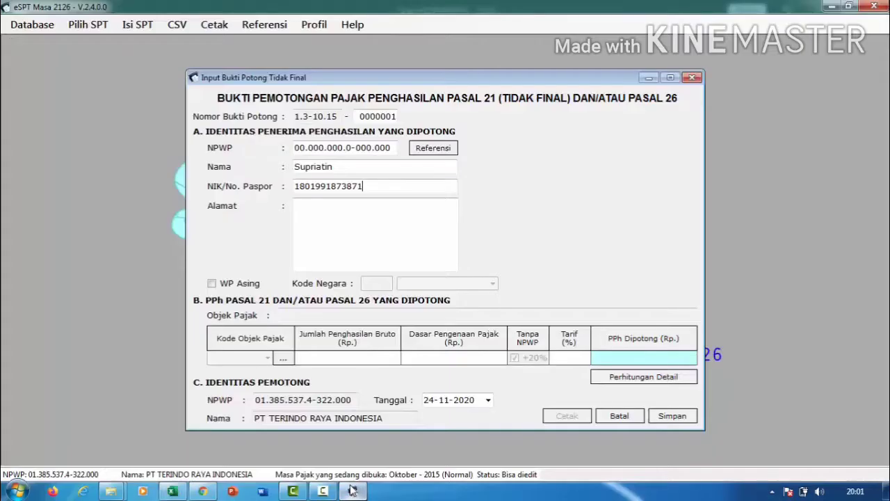
Paste the first casual worker's address into Alamat and bring up the tax object code list.
click(351, 250)
key(ctrl+v)
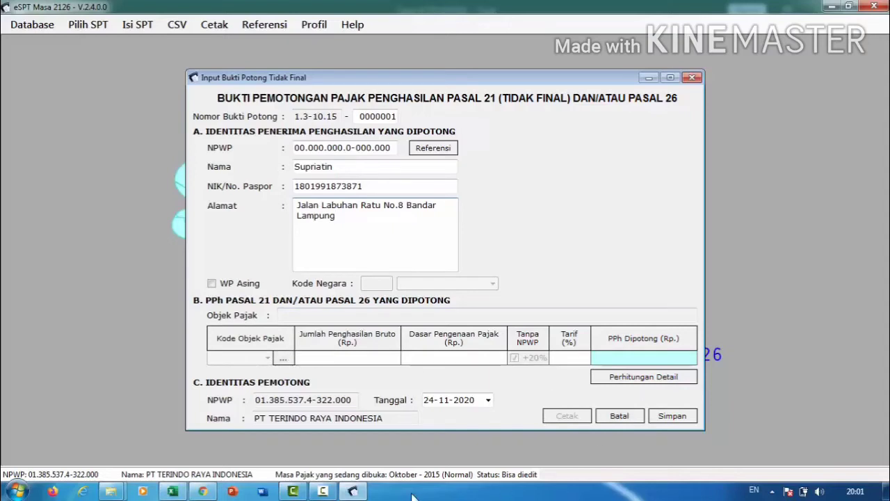
click(282, 357)
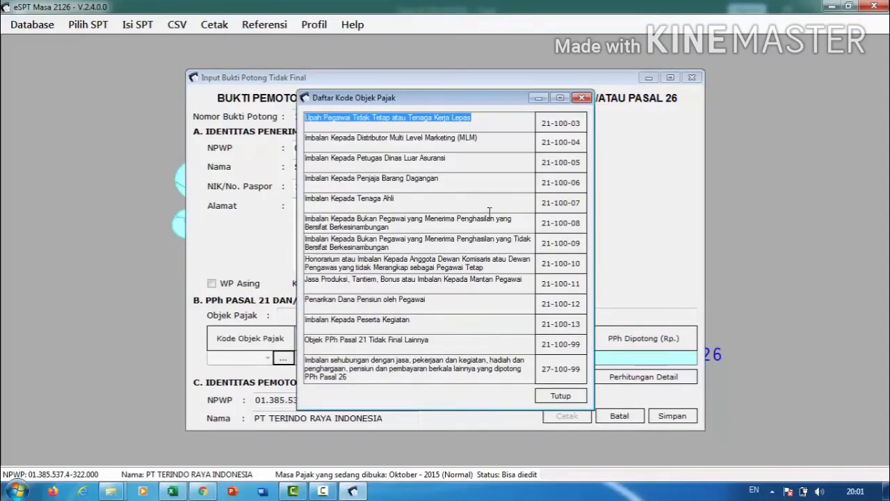
Apply code 21-100-03 with 2.950.000 gross income for the TK/0 worker, giving a 5% rate.
double_click(558, 126)
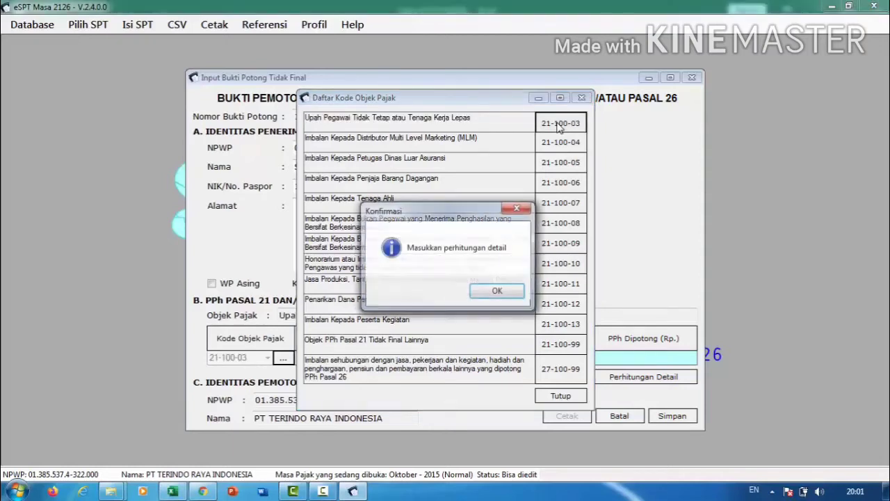
click(499, 292)
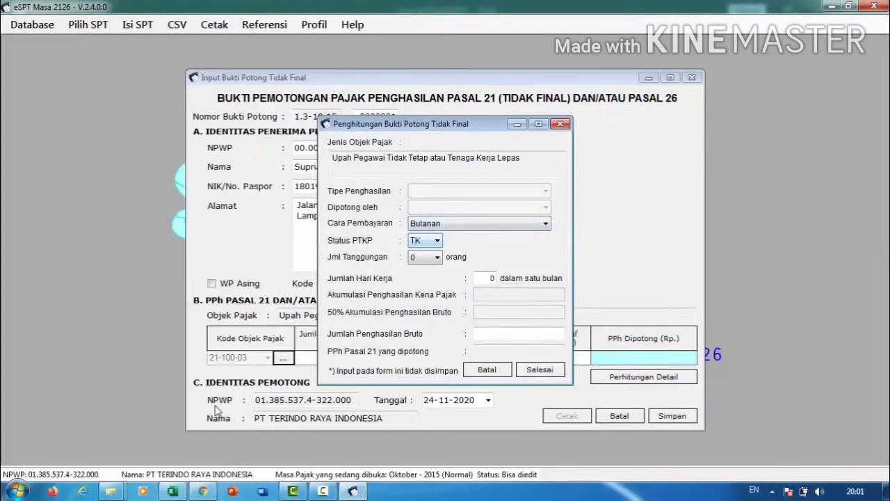
click(173, 491)
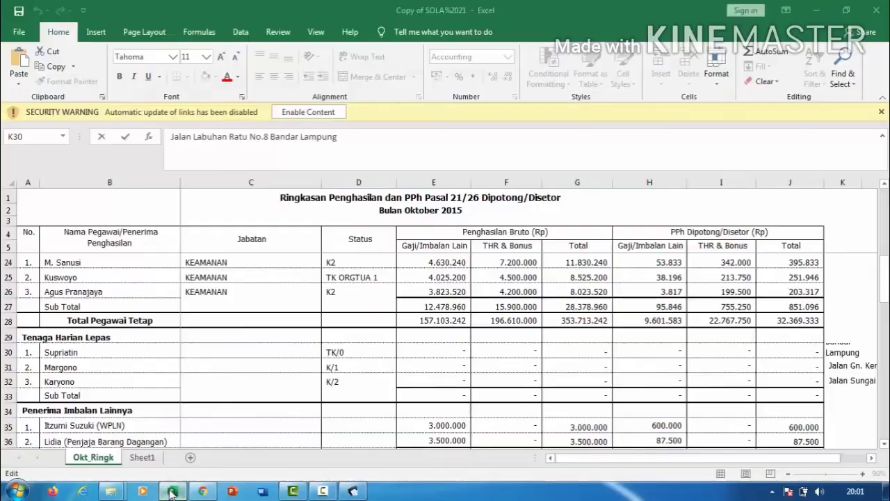
click(336, 349)
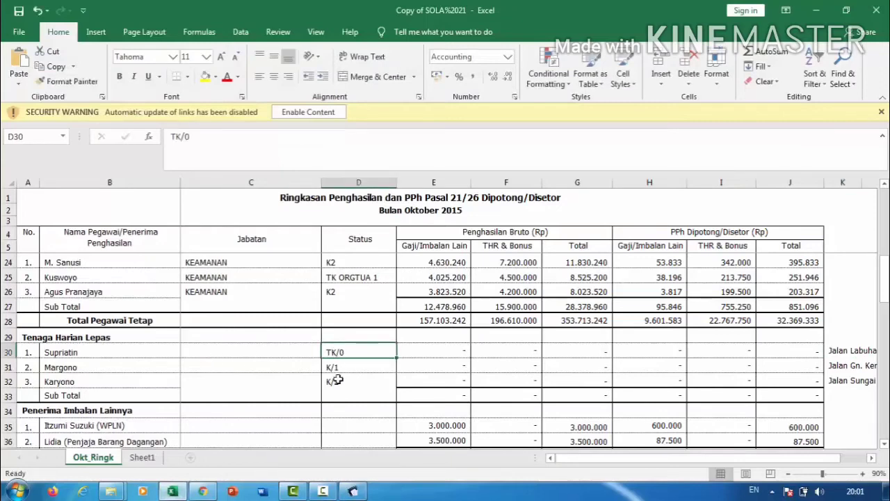
click(352, 491)
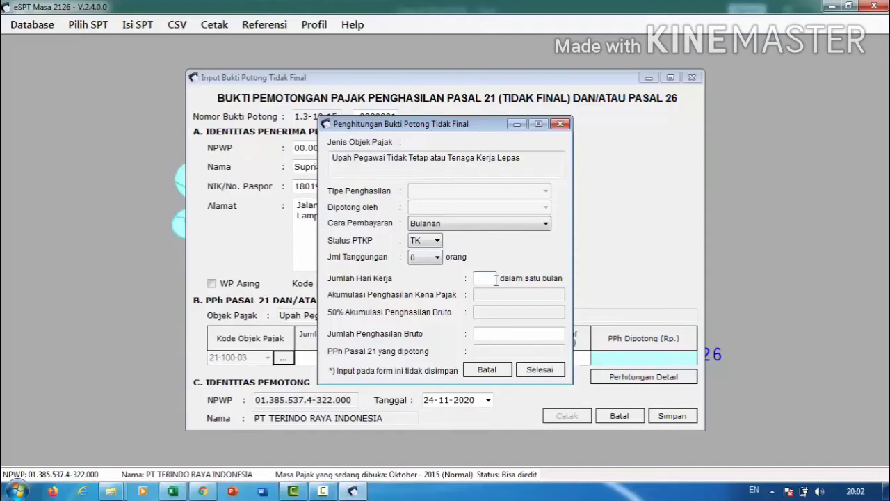
text(5)
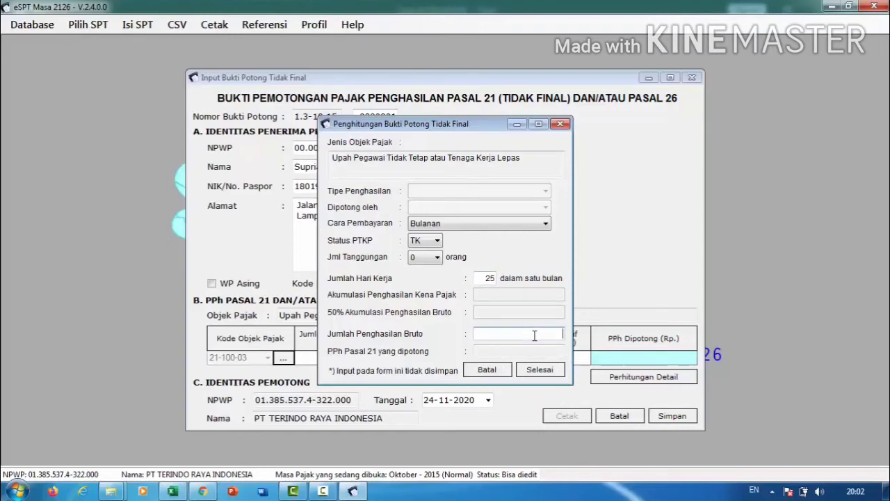
text(0.)
text(0000)
key(Tab)
click(539, 369)
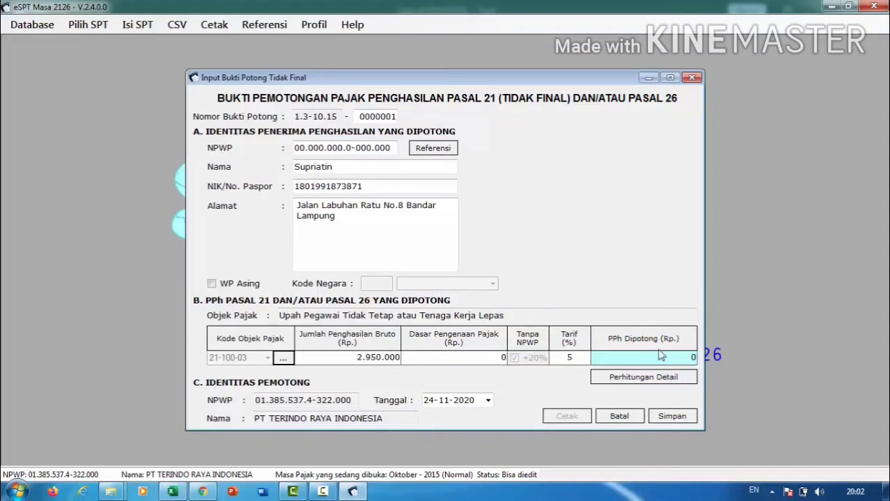
Save the first slip, then correct its date to 25-10-2015 and save it again.
click(672, 415)
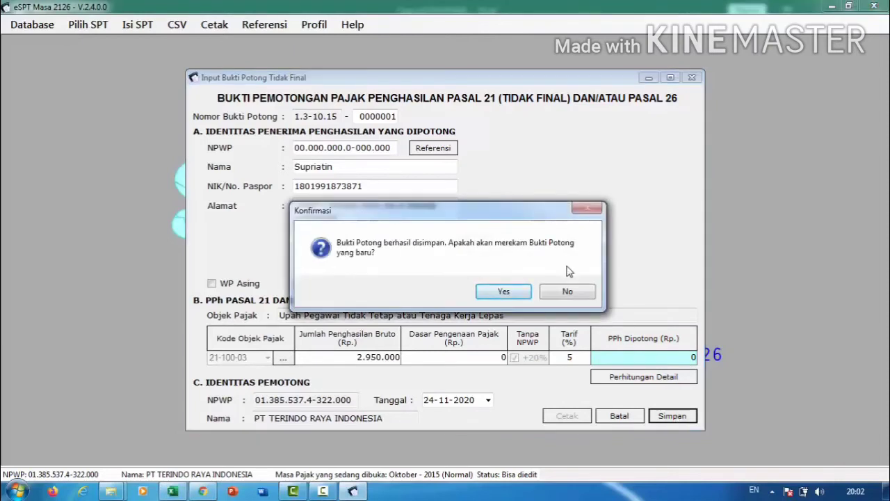
click(576, 293)
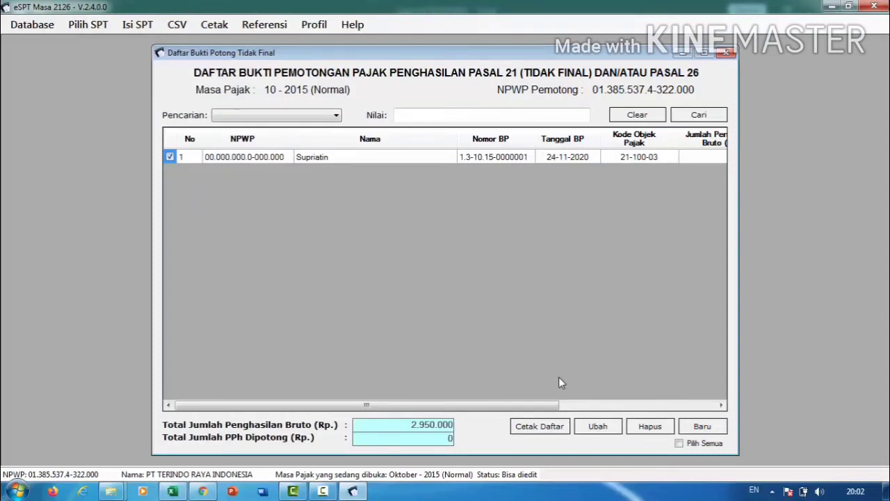
click(595, 426)
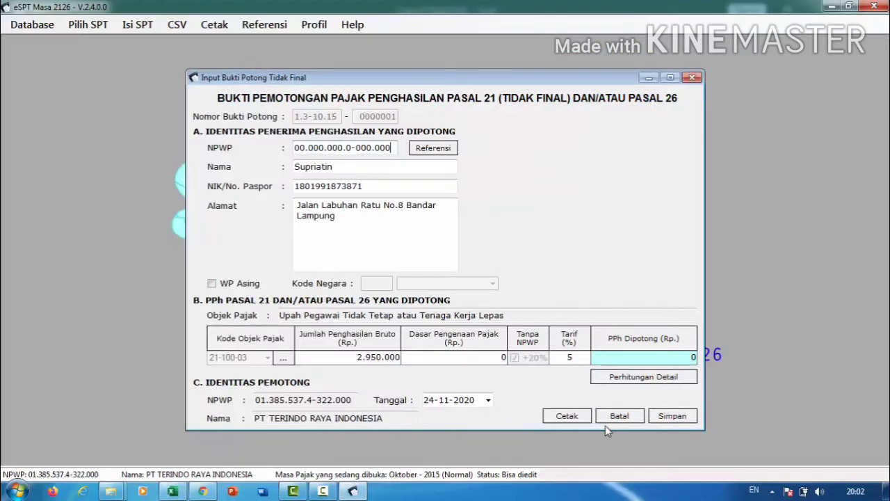
click(433, 399)
key(Right)
text(10)
key(Right)
text(25)
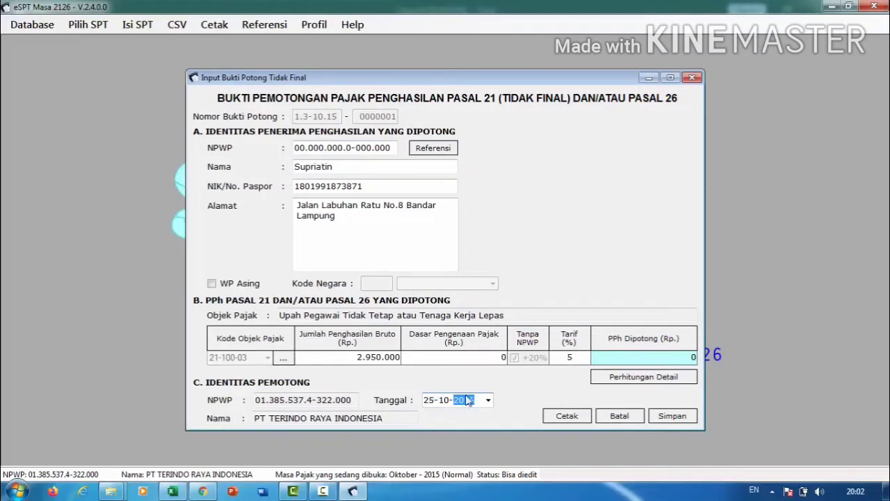
click(672, 415)
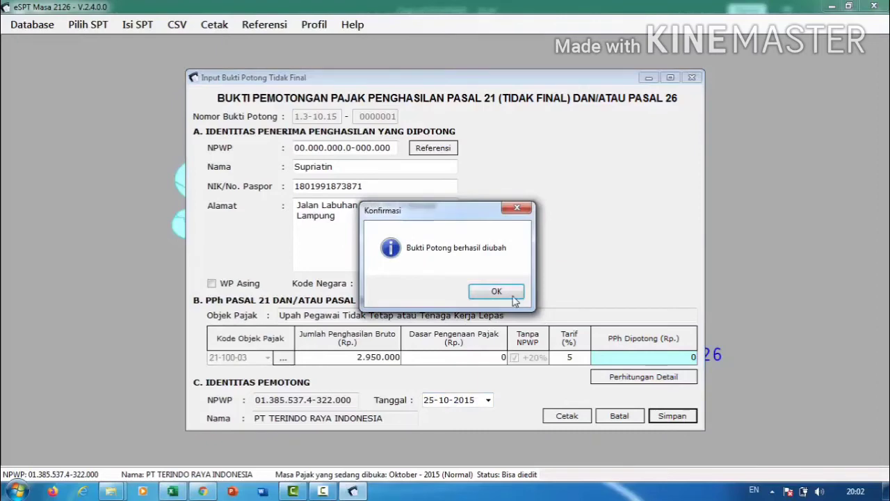
click(496, 291)
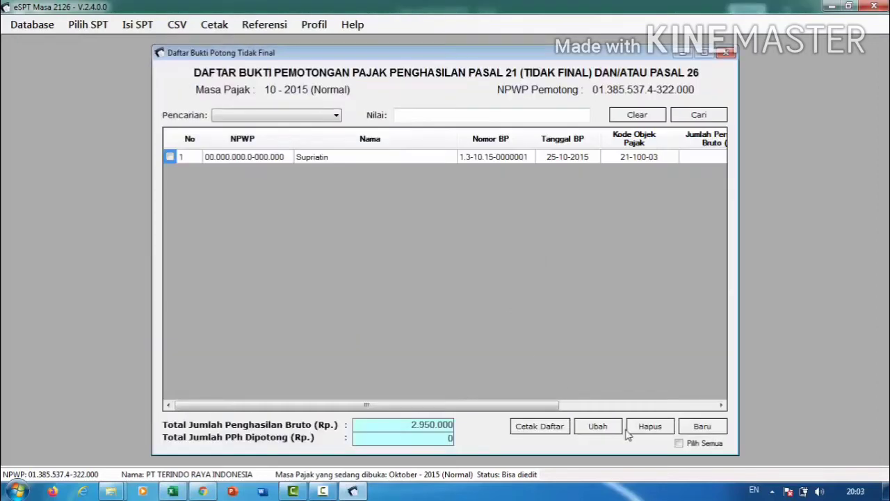
Start a new slip with an all-zero NPWP and the second worker's name and NIK from the spreadsheet.
click(702, 426)
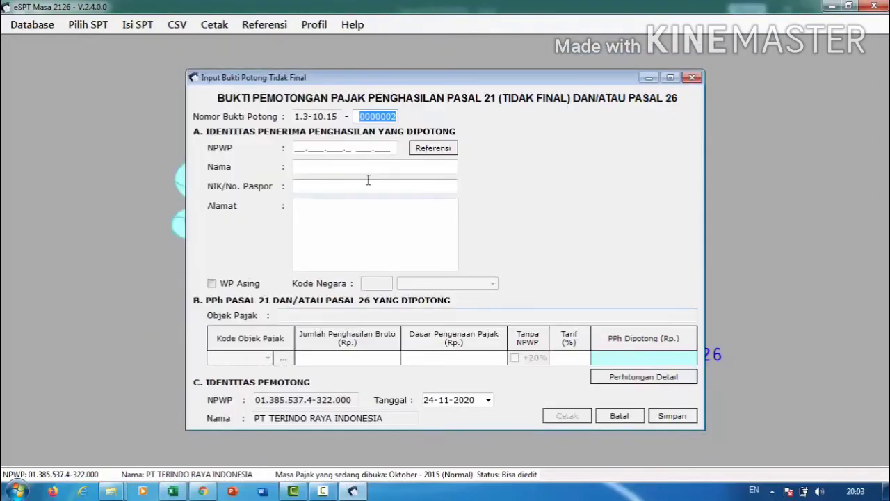
click(295, 148)
text(00.)
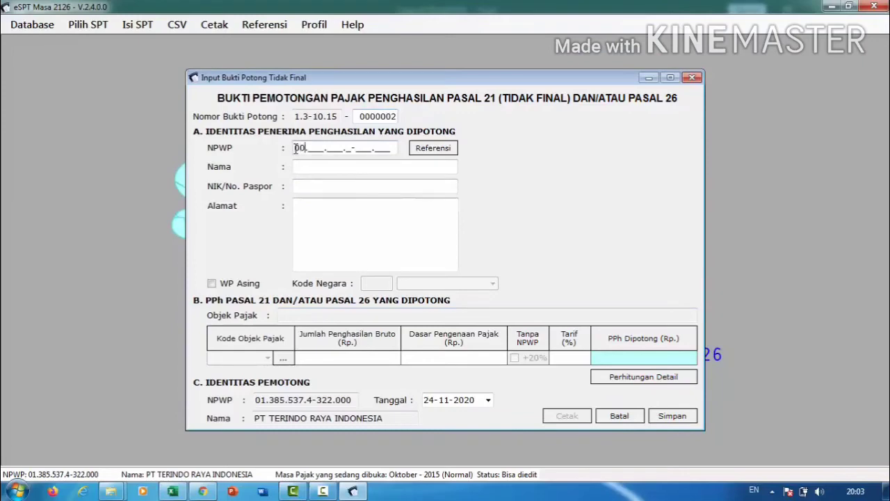
text(000.000.0-000.000)
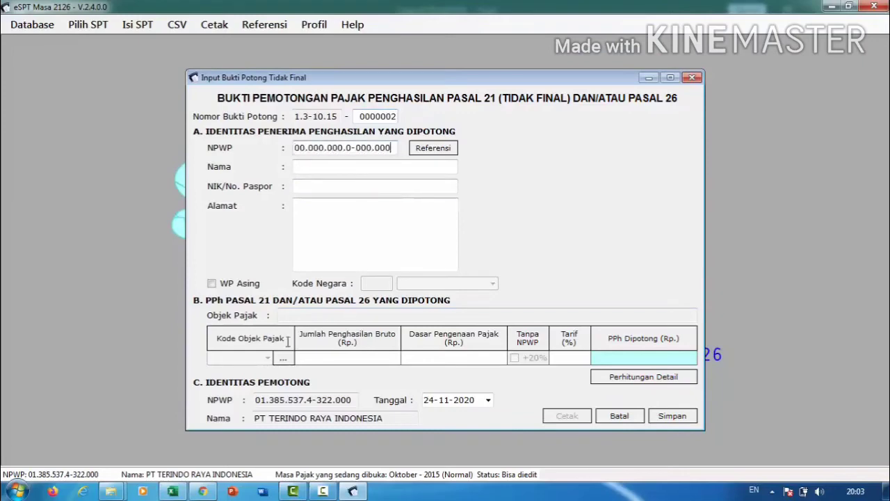
click(174, 491)
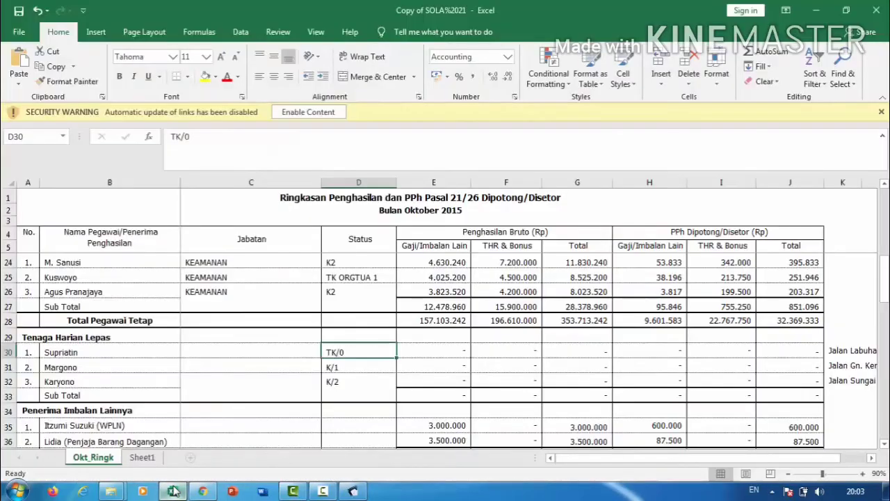
click(140, 367)
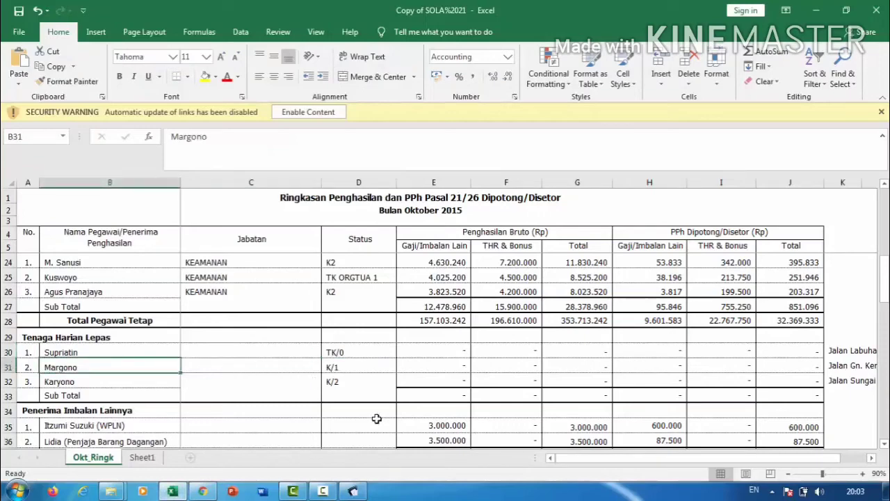
click(353, 491)
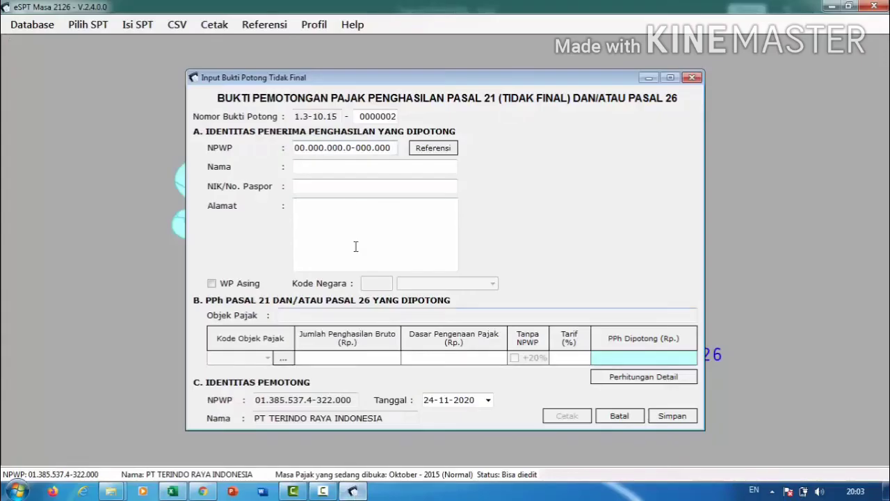
click(354, 168)
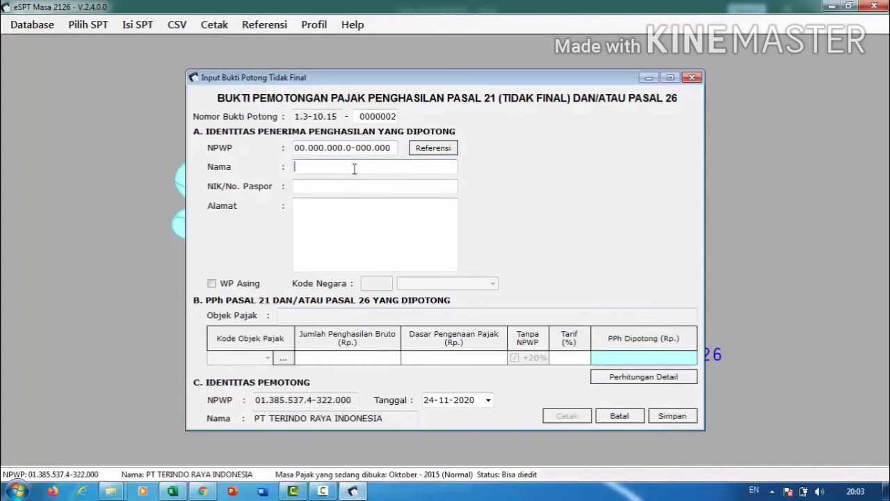
text(MARGONO)
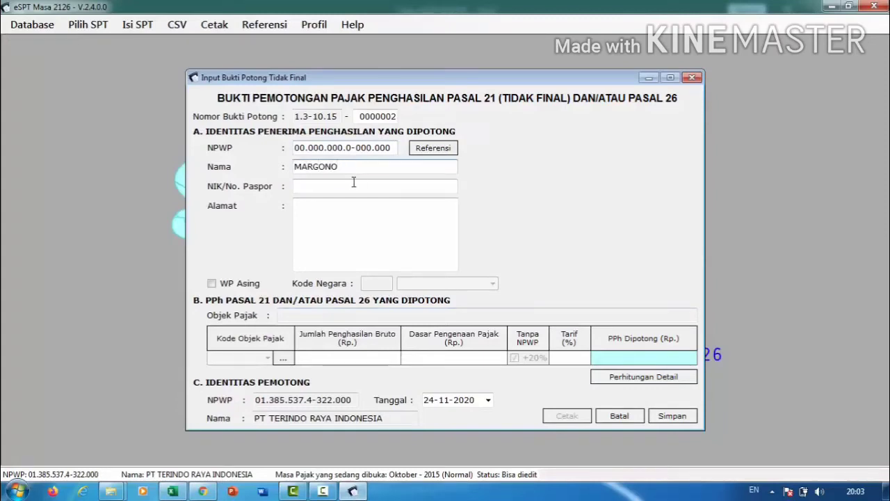
click(353, 182)
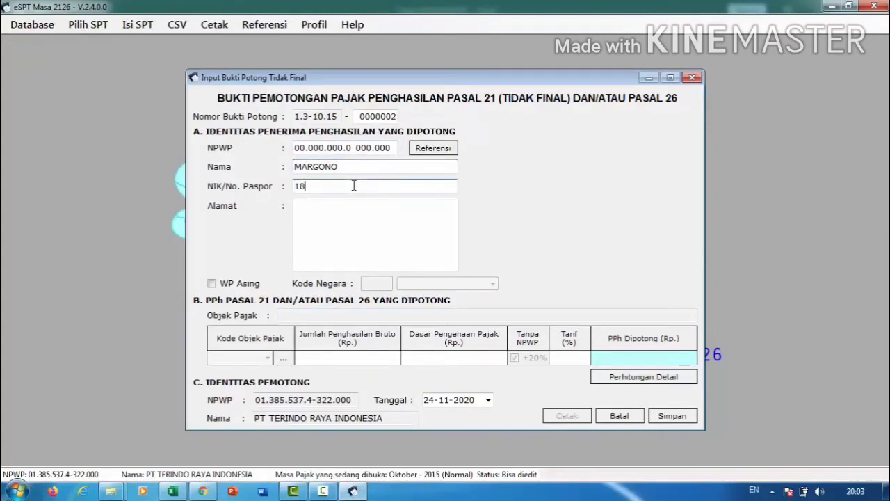
Copy the second worker's address from cell K31 in Excel into the slip's Alamat.
click(354, 212)
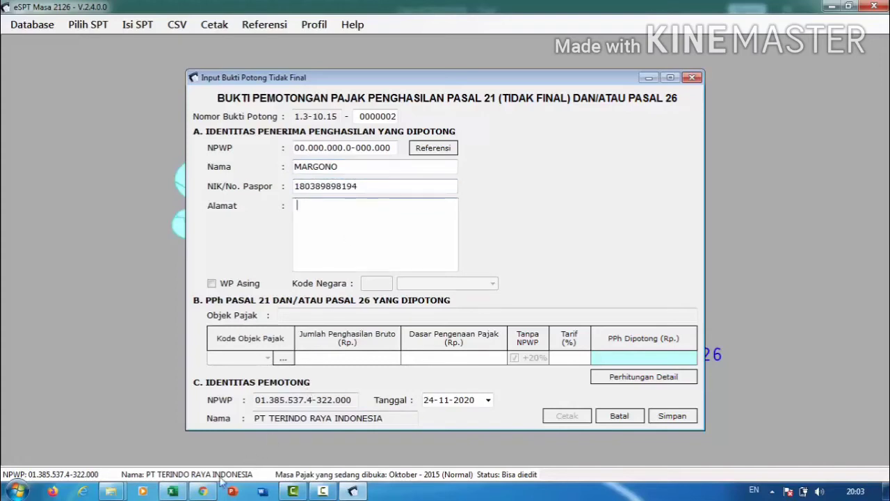
click(172, 491)
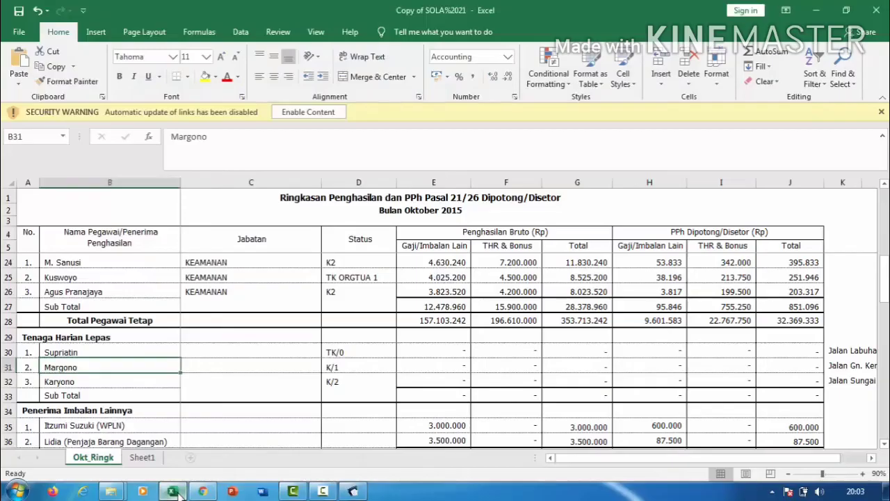
click(840, 367)
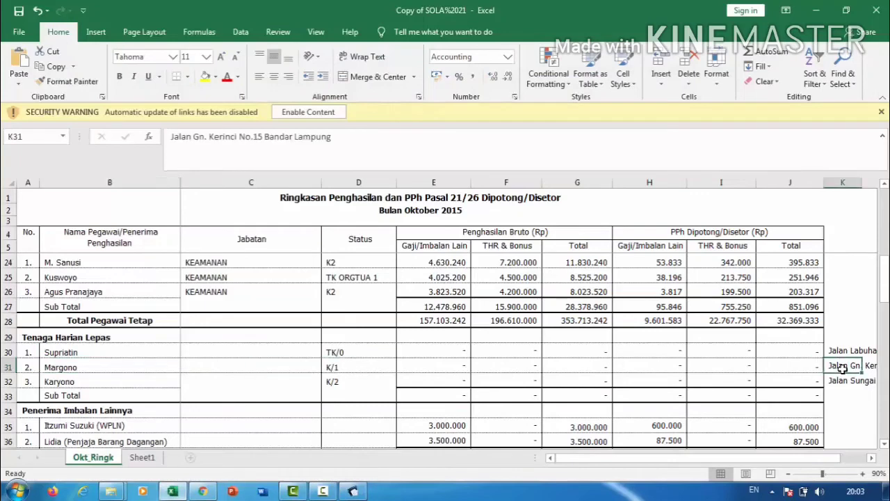
click(242, 142)
triple_click(239, 139)
key(ctrl+c)
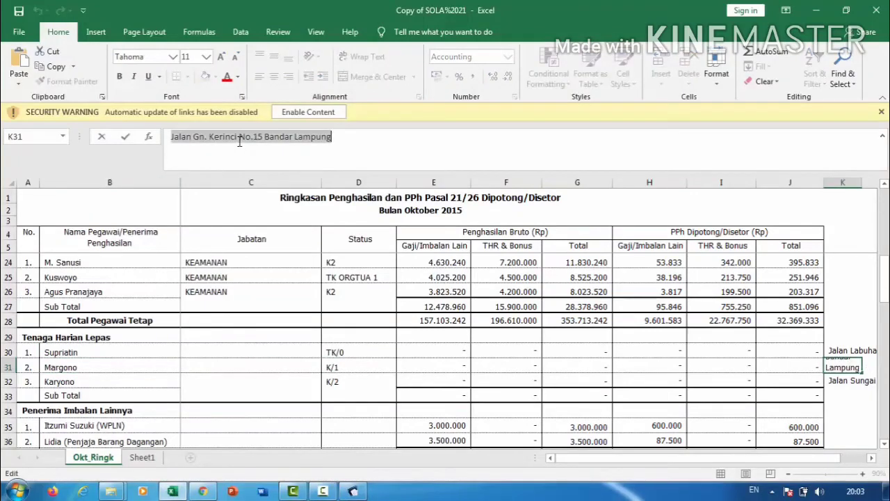
click(352, 491)
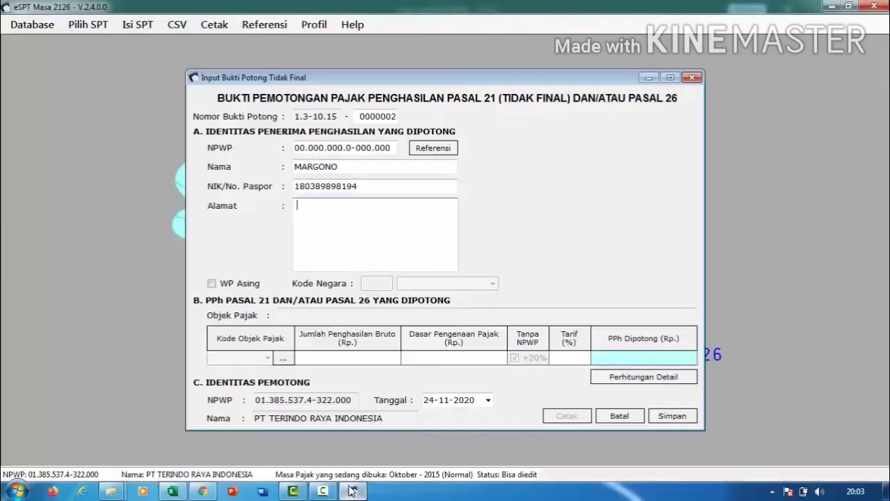
click(306, 210)
key(ctrl+v)
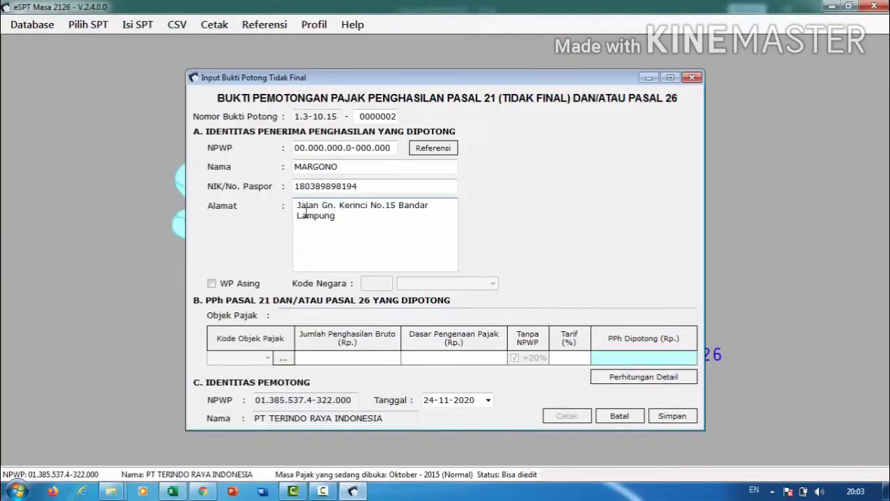
Apply code 21-100-03 with PTKP status K, 1 dependant and 2.950.000 gross income.
click(283, 357)
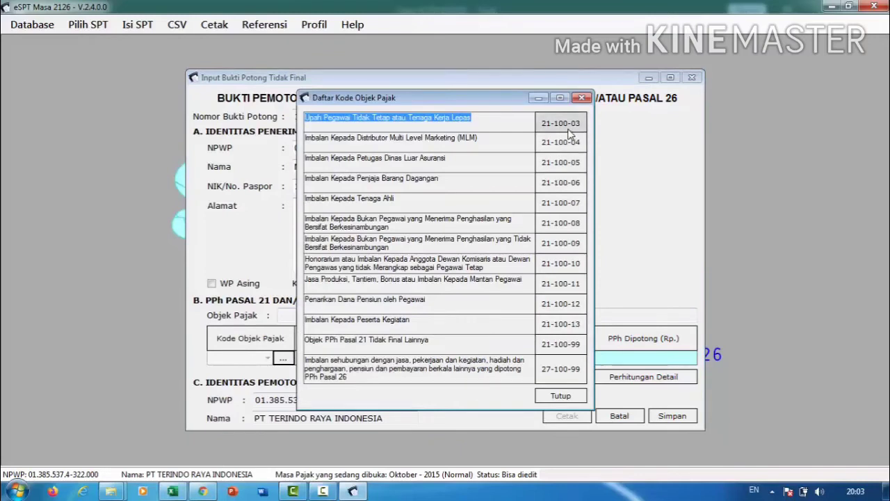
double_click(568, 130)
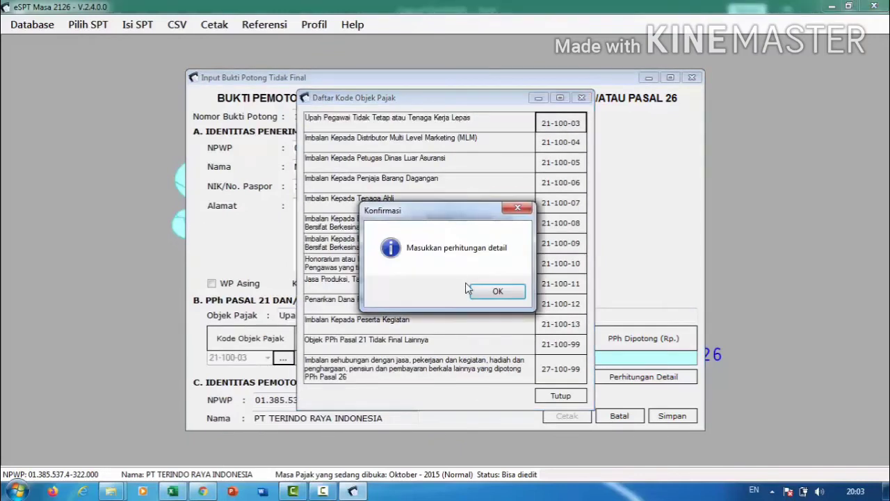
click(481, 292)
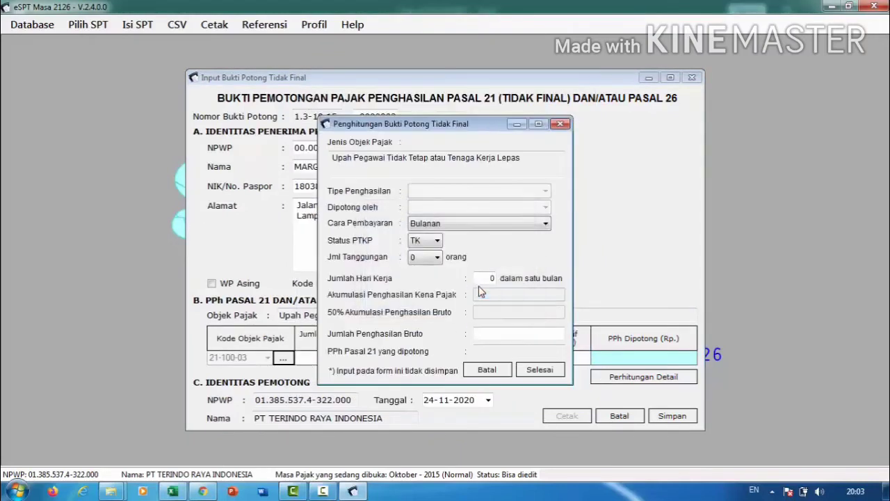
click(432, 241)
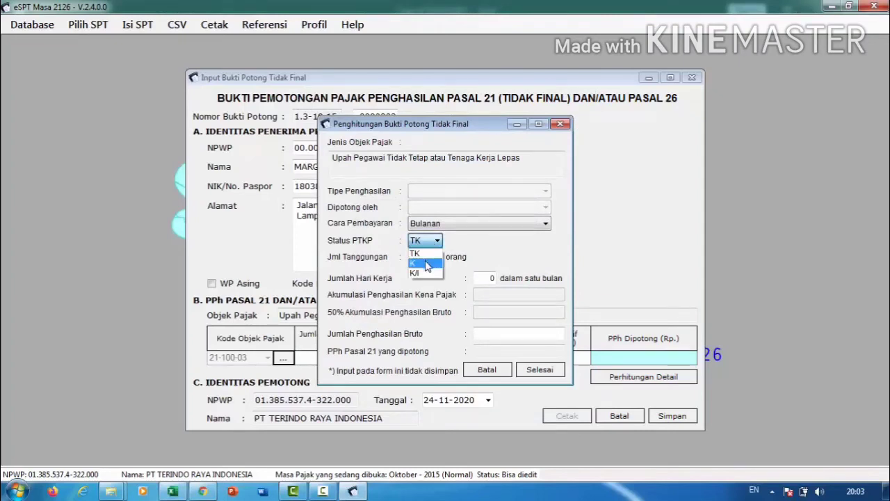
click(426, 264)
click(426, 258)
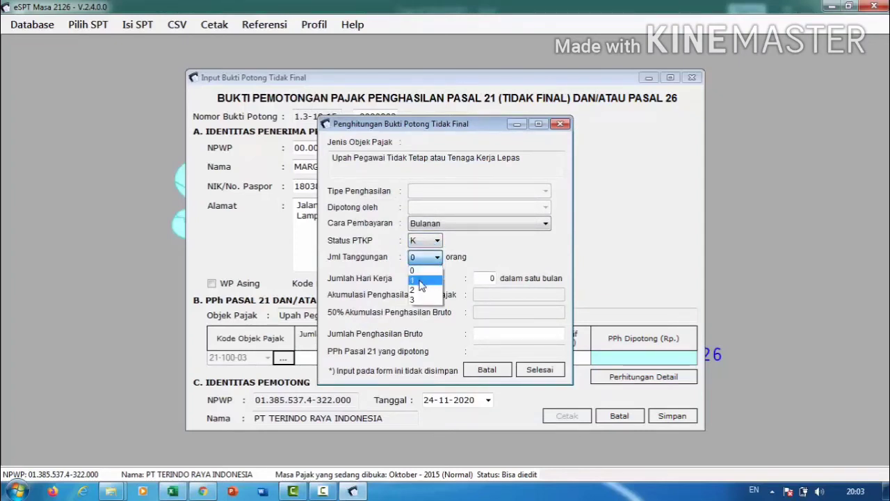
click(419, 281)
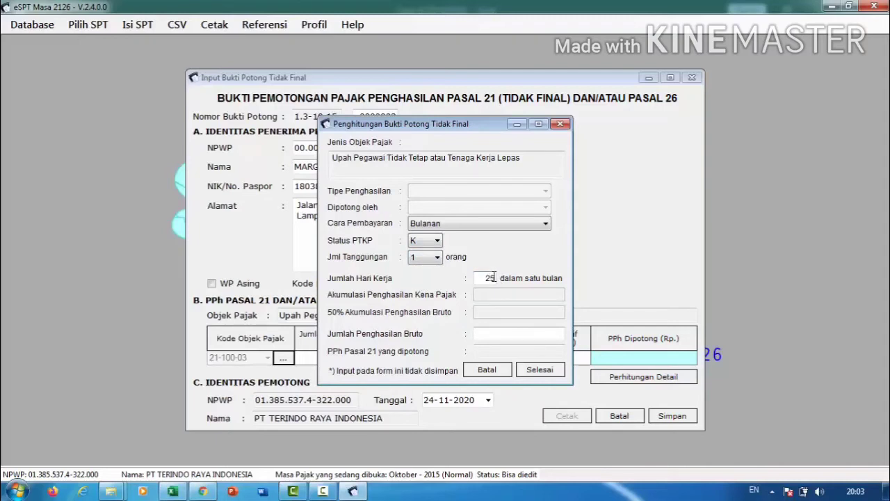
key(Tab)
text(2.950.000)
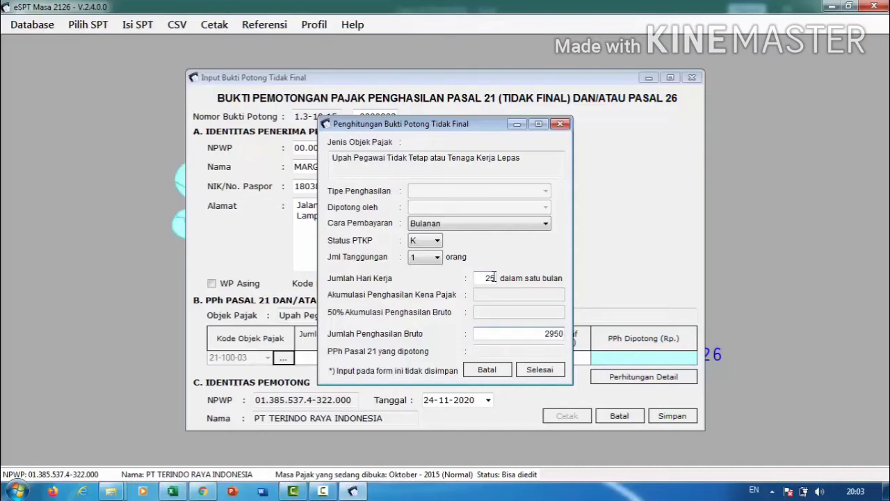
key(Tab)
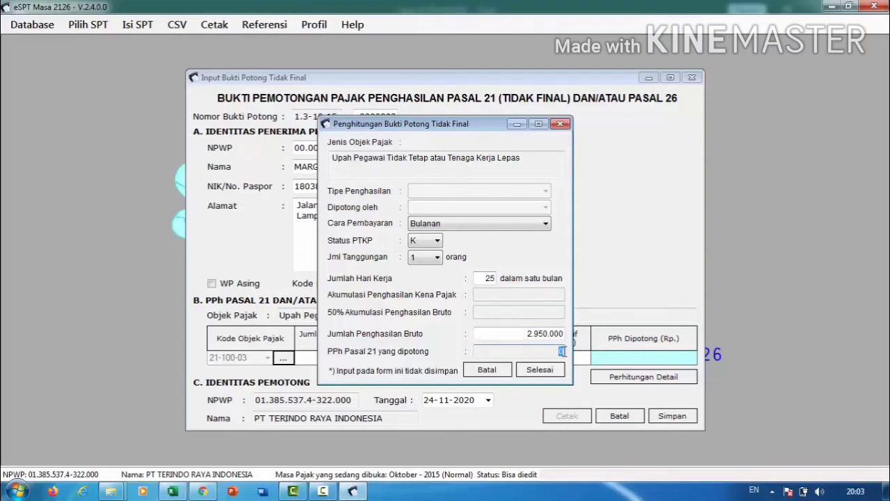
click(539, 369)
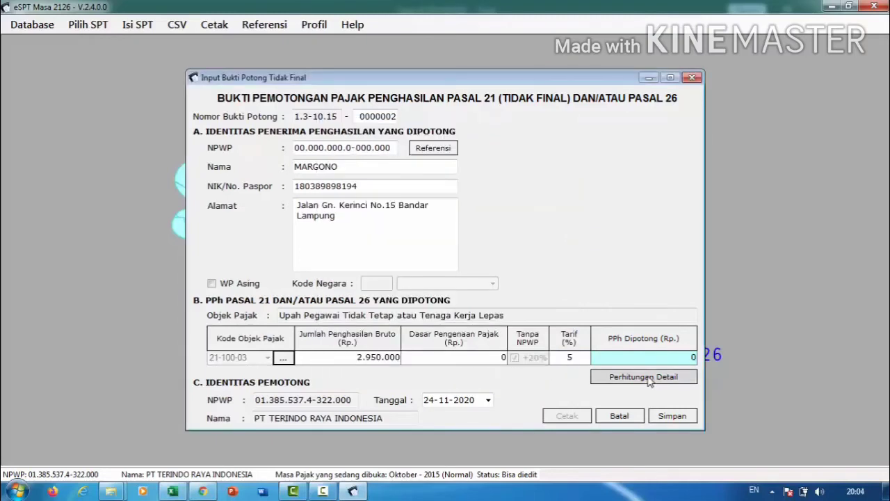
Date the slip 25-10-2015, save it and start the next blank slip.
click(435, 402)
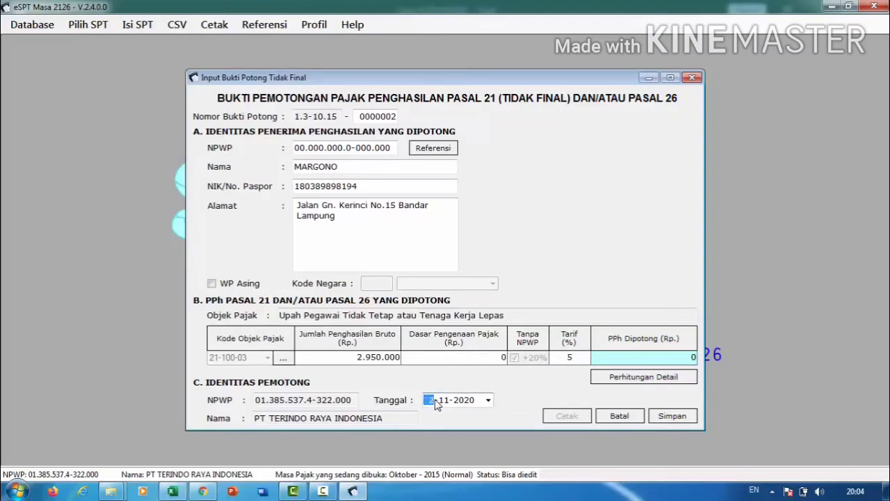
key(Right)
key(Right)
key(Tab)
click(662, 417)
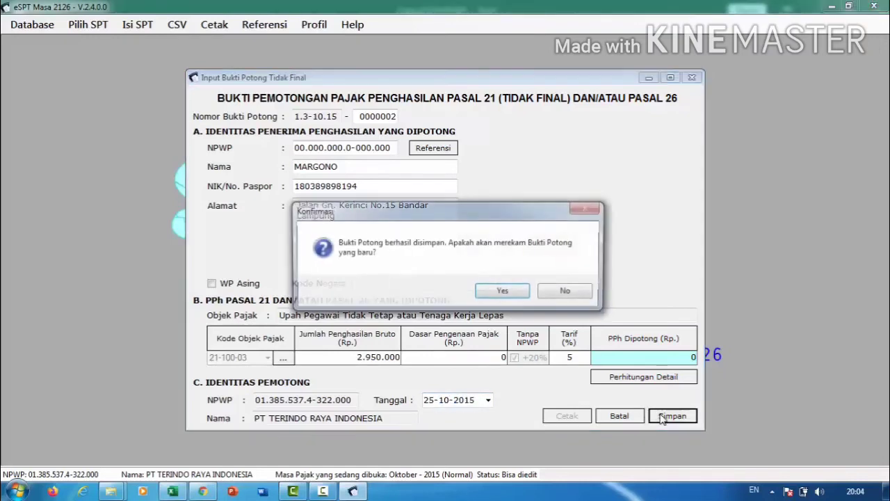
click(503, 291)
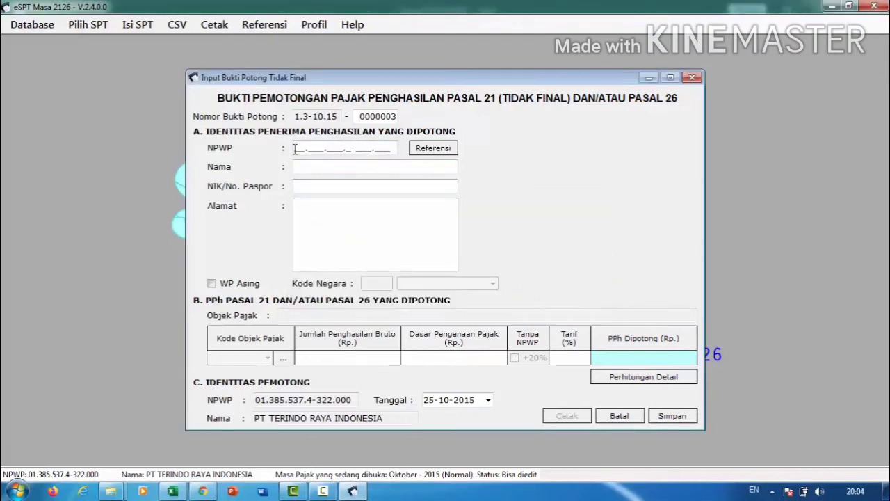
Enter an all-zero NPWP plus the third worker's name and NIK, checked against the spreadsheet.
text(000000000000000)
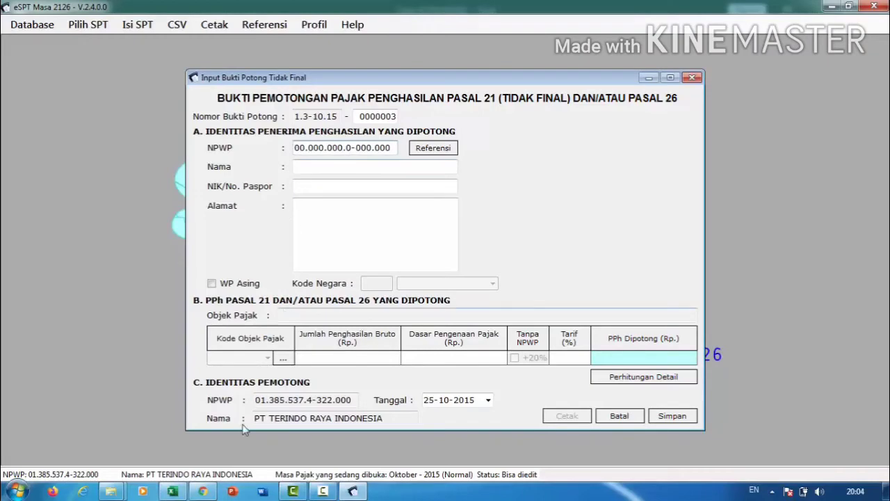
click(173, 491)
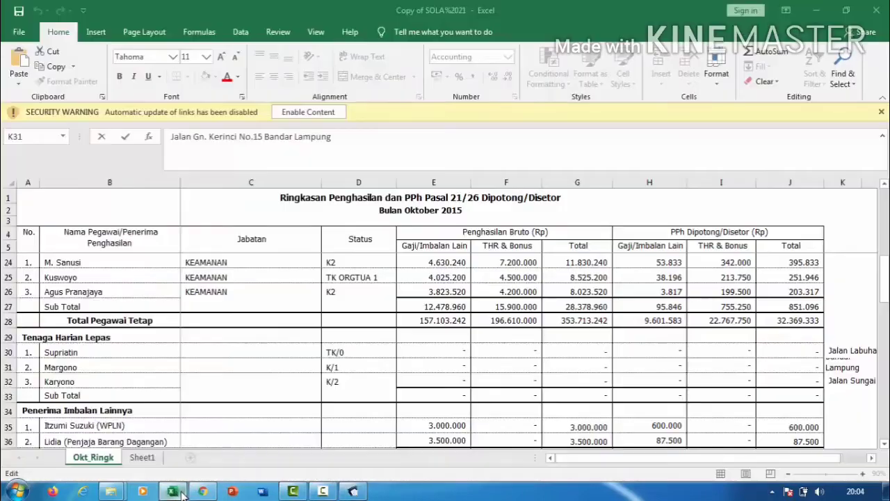
click(114, 381)
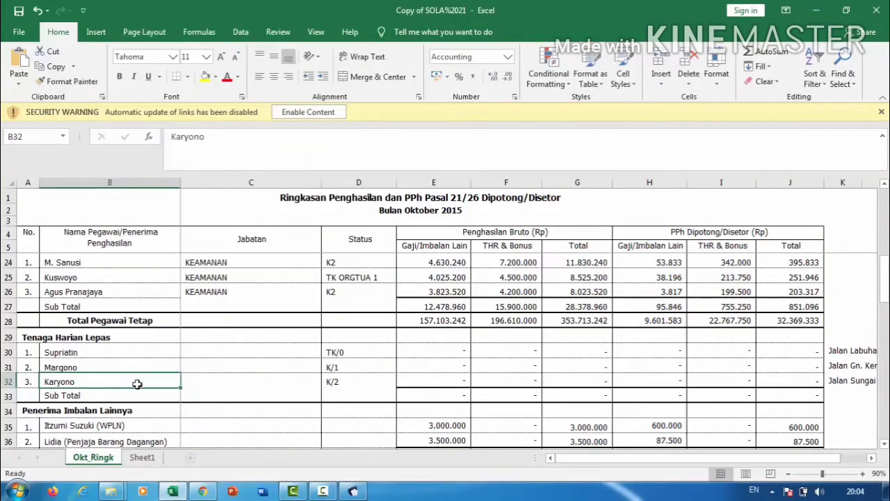
click(342, 382)
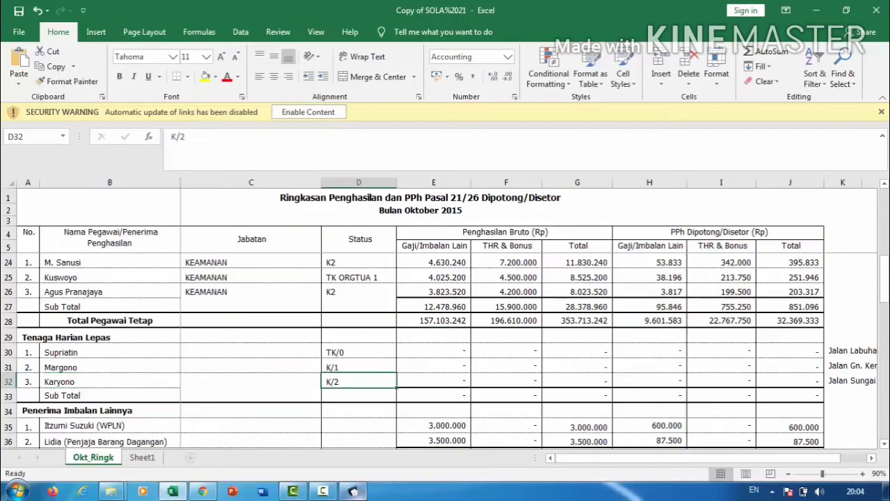
click(353, 491)
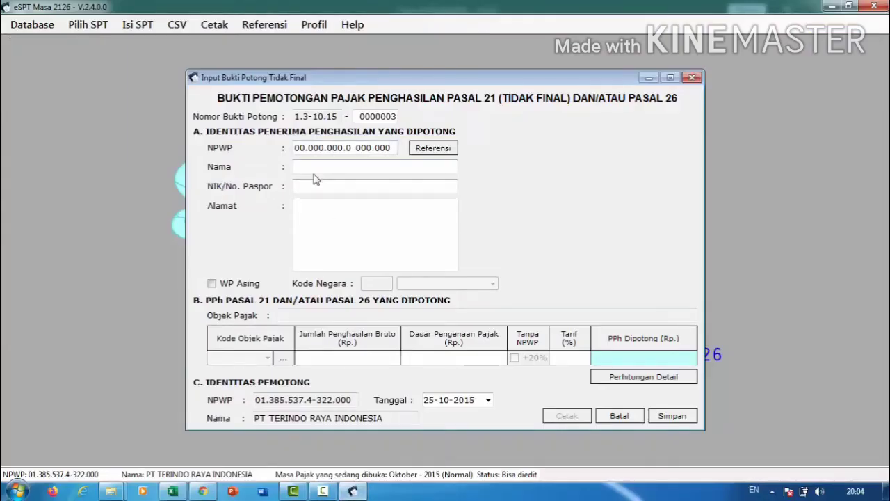
click(333, 164)
text(k)
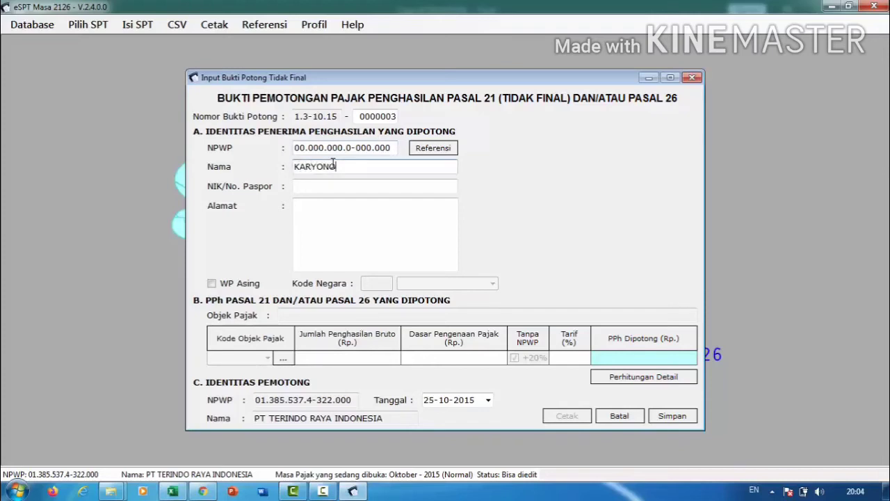
click(337, 181)
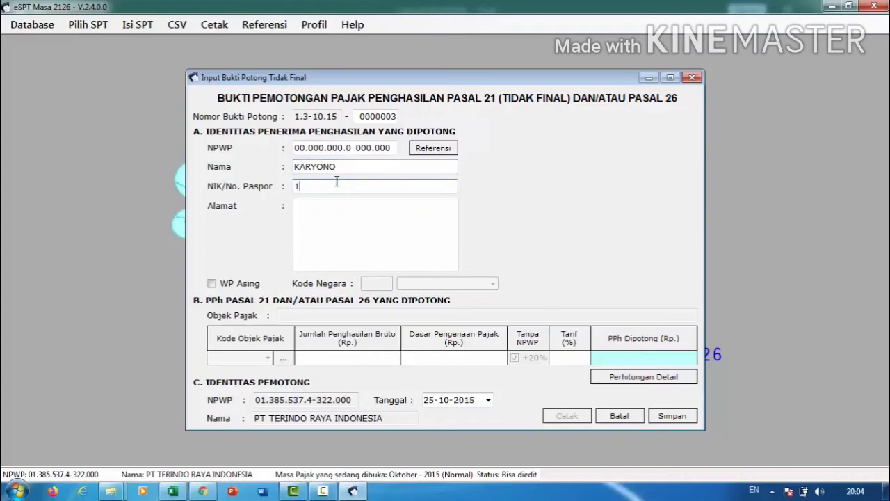
Copy the third worker's address from cell K32 into the slip's Alamat.
click(335, 206)
click(173, 491)
click(833, 383)
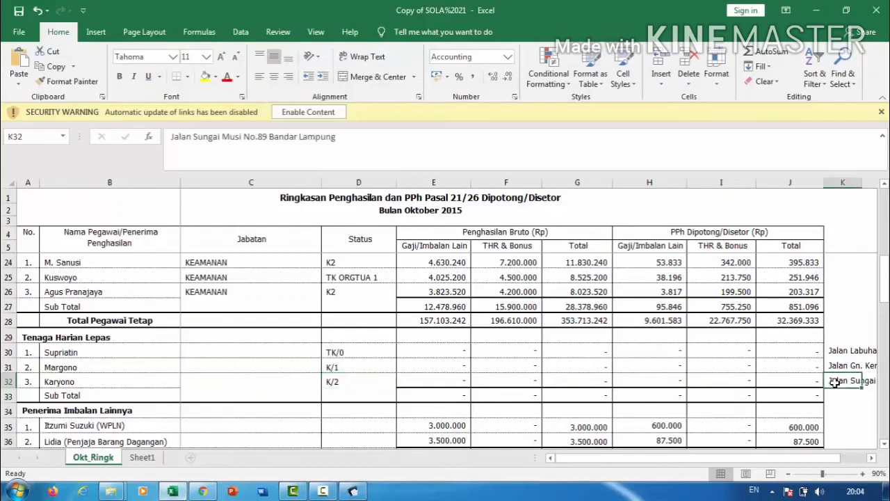
click(272, 137)
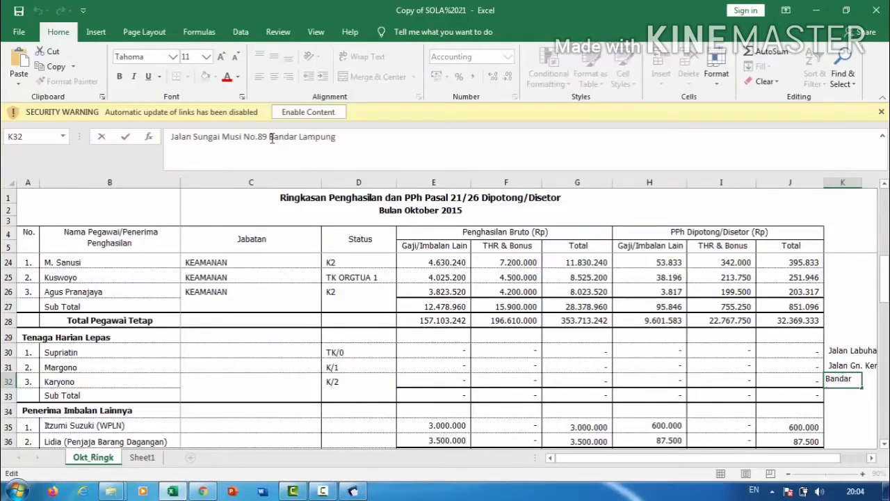
key(ctrl+a)
key(ctrl+c)
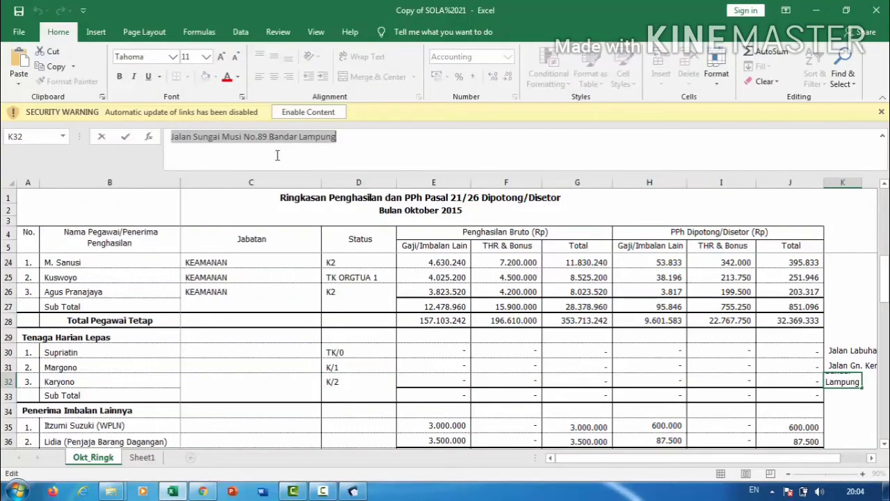
click(354, 491)
click(345, 249)
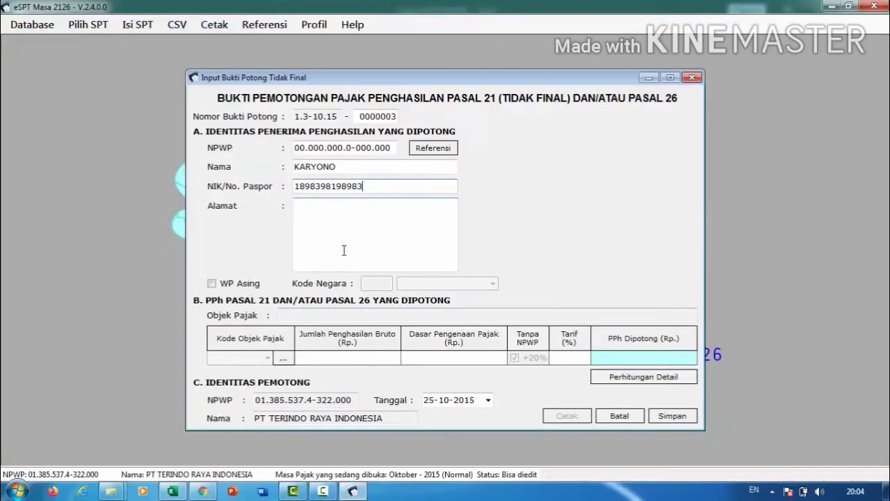
key(ctrl+v)
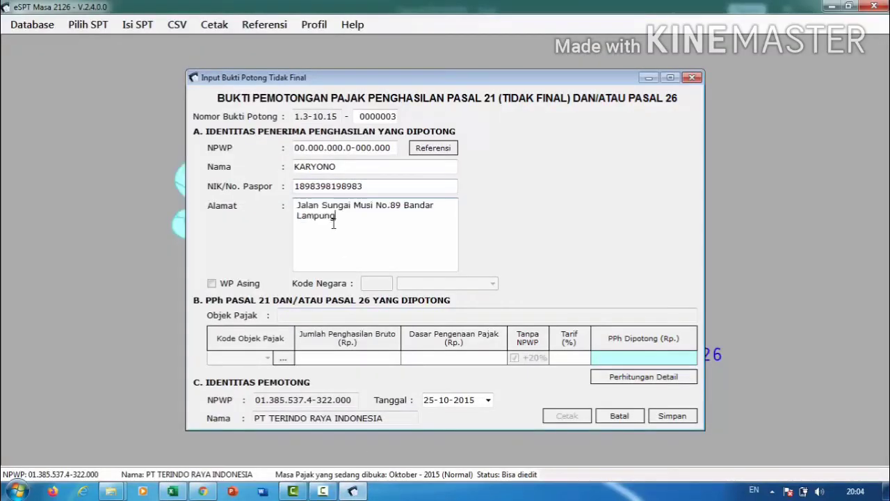
Choose tax object code 21-100-03 for the third slip and accept the calculation prompt.
click(282, 358)
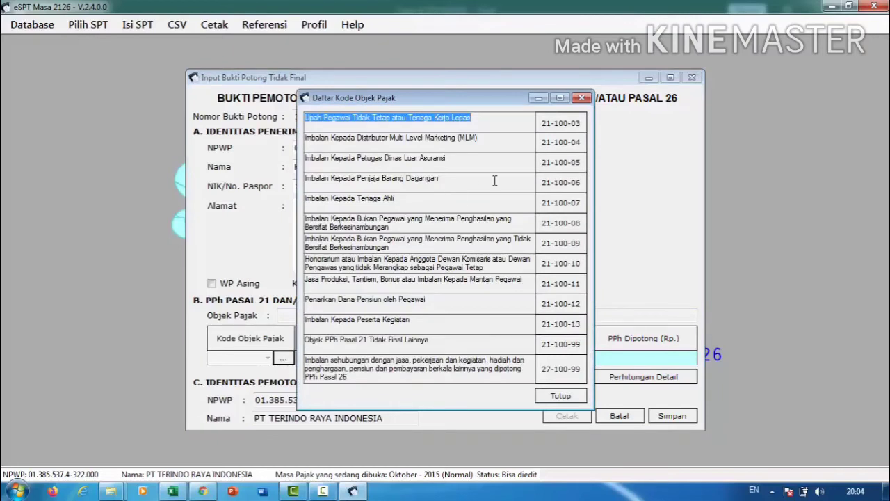
click(568, 128)
double_click(569, 129)
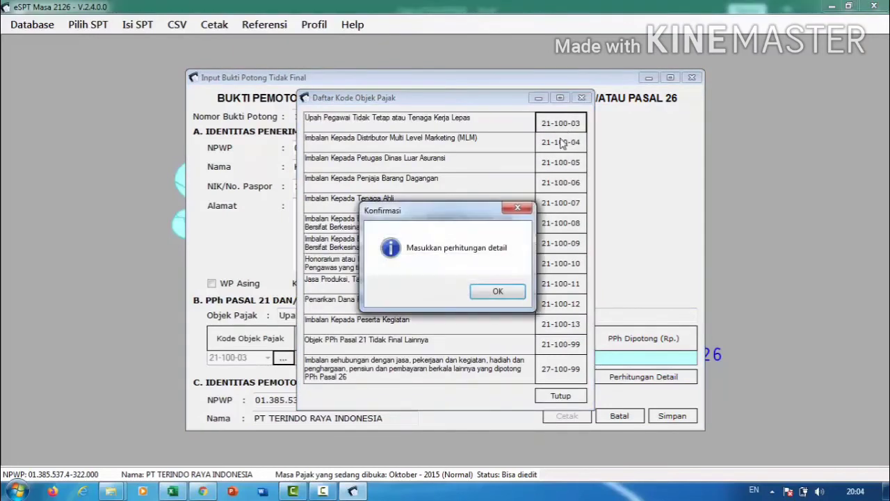
click(491, 290)
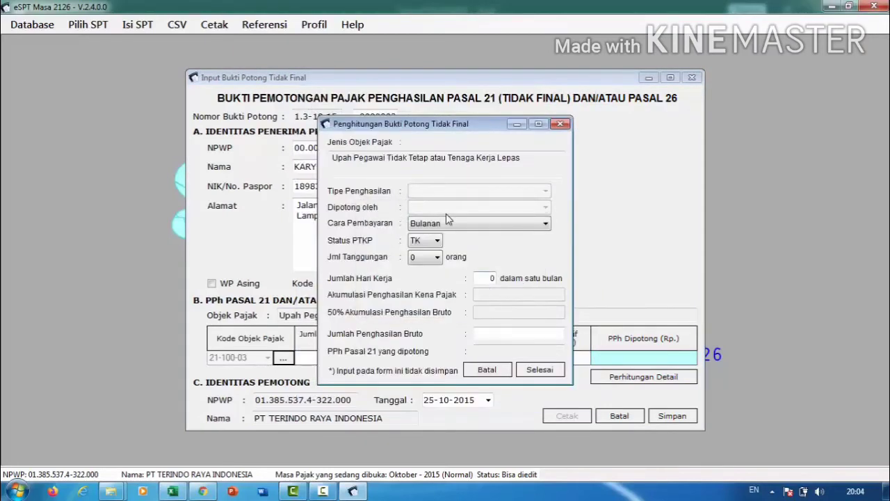
Calculate with PTKP status K, 2 dependants, 25 work days and 2.950.000 gross.
click(437, 240)
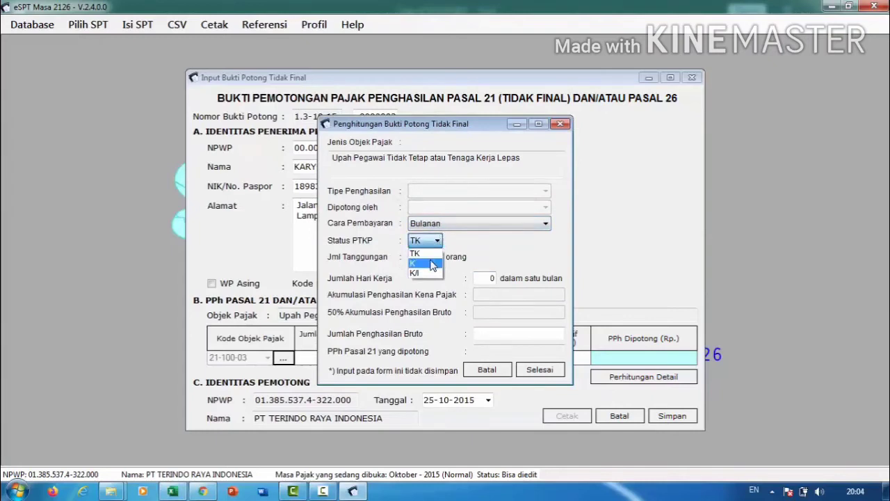
click(431, 264)
click(427, 257)
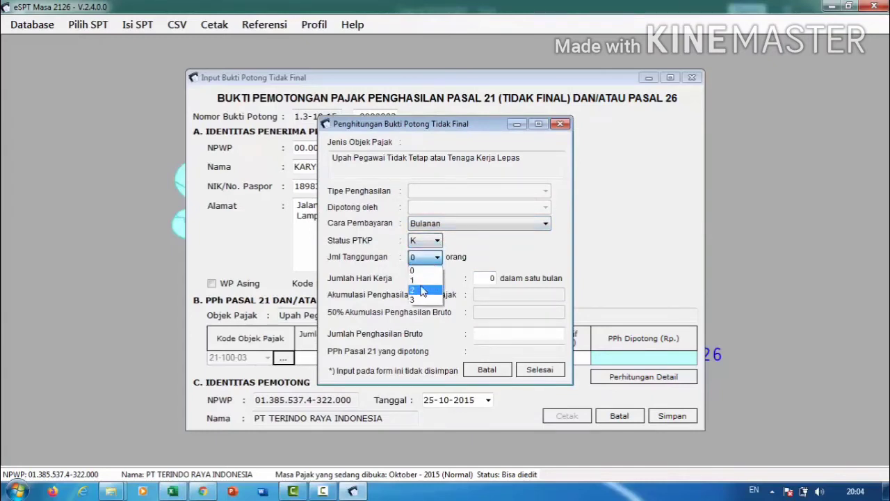
click(422, 290)
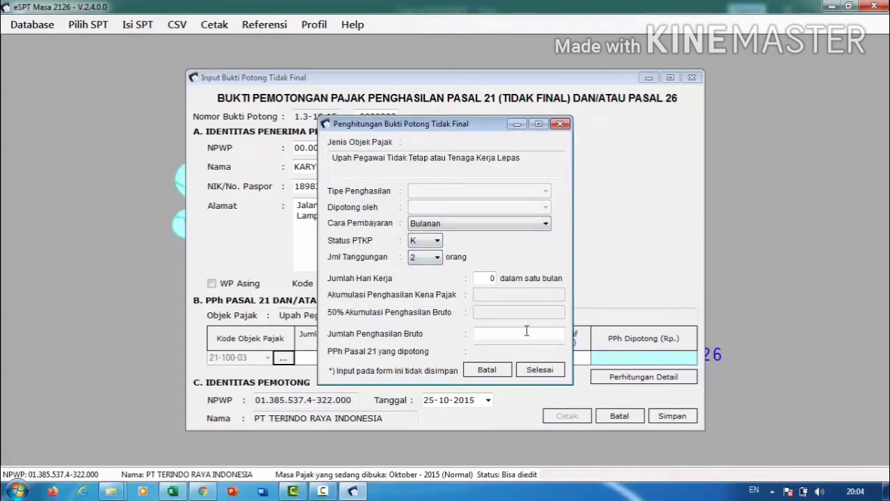
click(494, 280)
text(25)
click(504, 333)
text(2.950.000)
key(Tab)
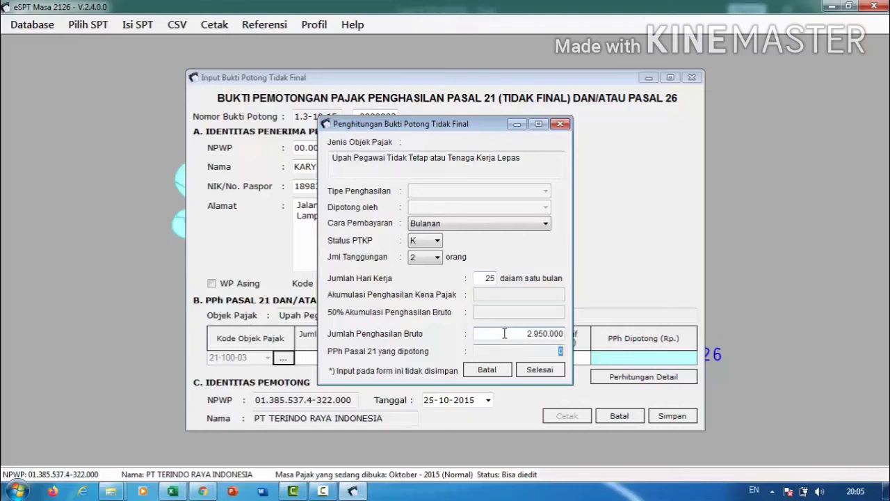
click(535, 370)
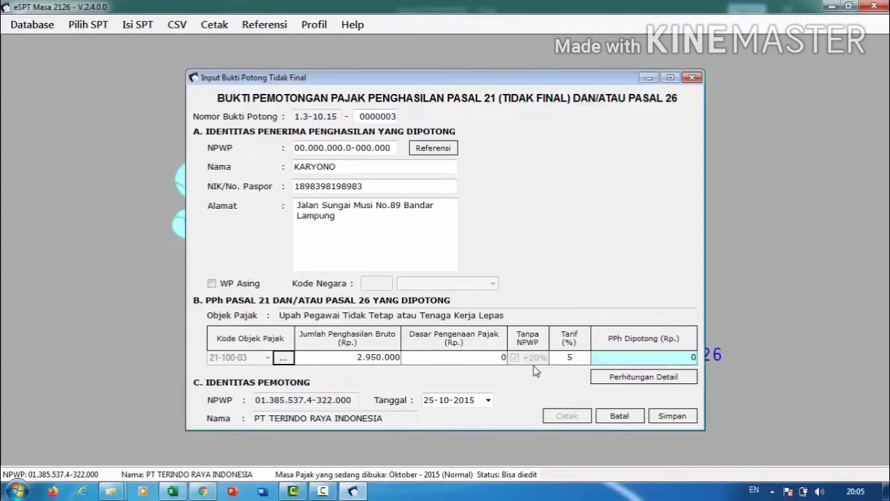
Confirm the slip date 25-10-2015 and save the third slip without starting another.
click(429, 399)
click(446, 402)
click(464, 401)
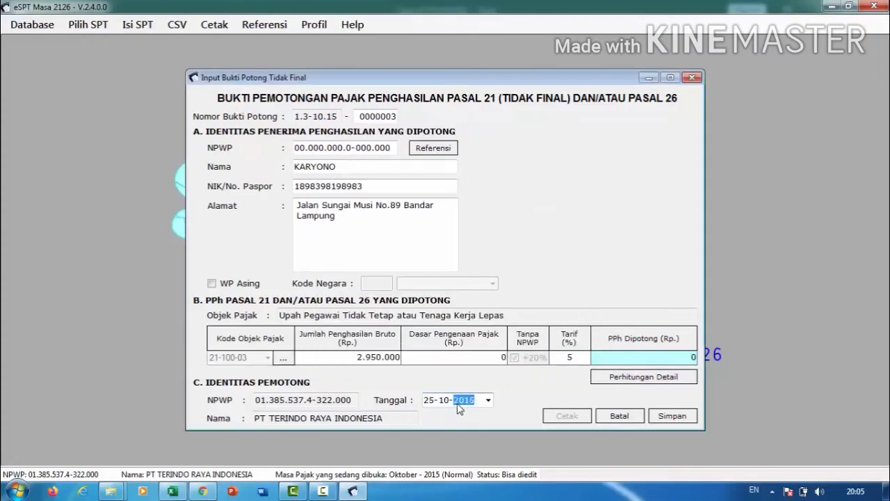
click(673, 415)
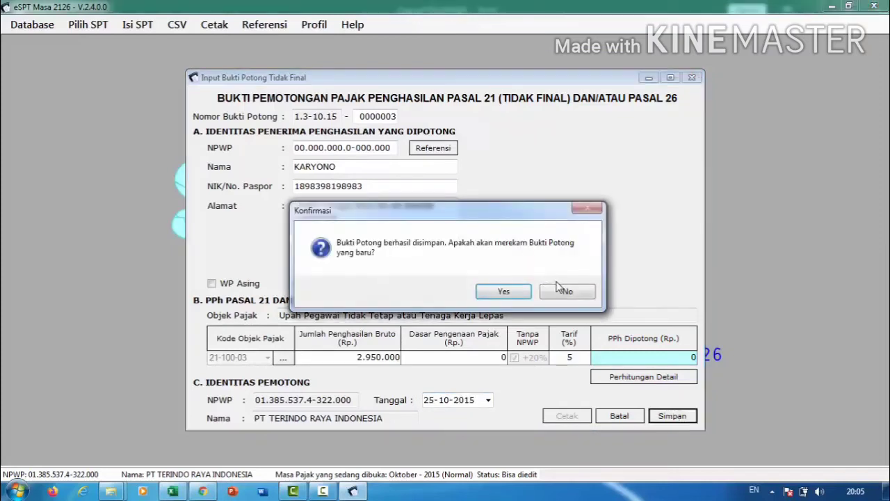
click(556, 288)
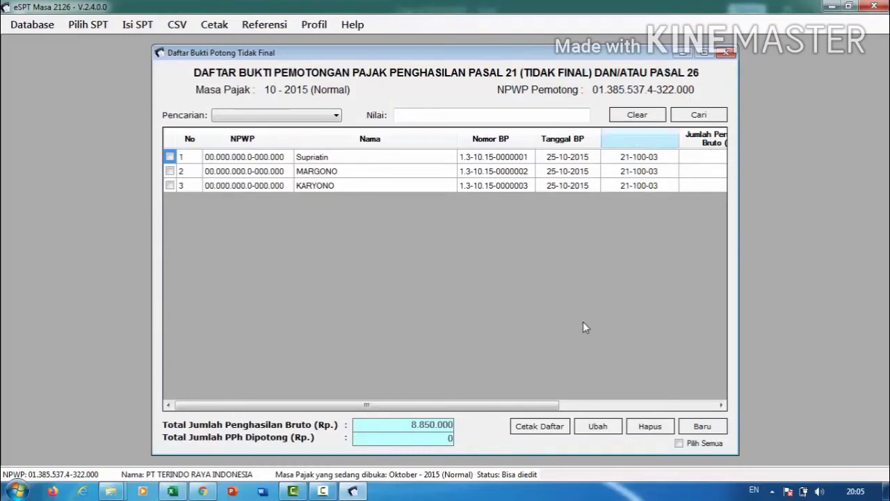
Preview the printable list of the three withholding slips, then close the preview and slip list.
click(523, 427)
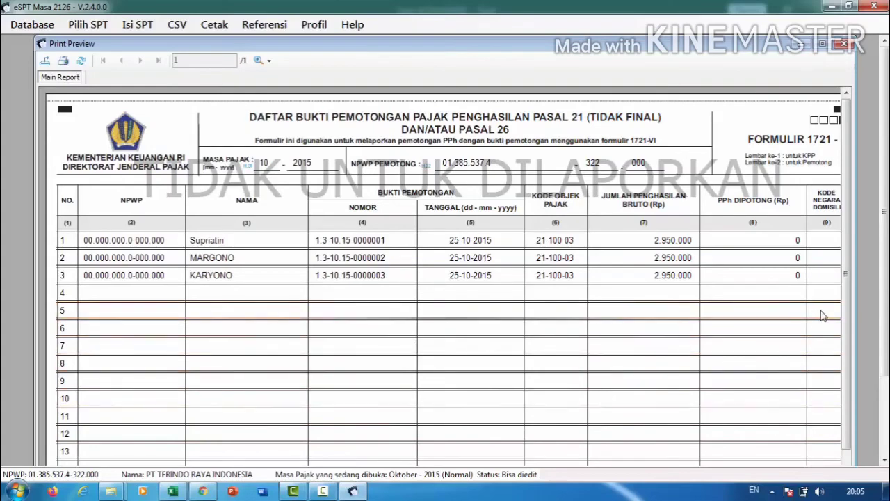
drag(842, 299, 844, 369)
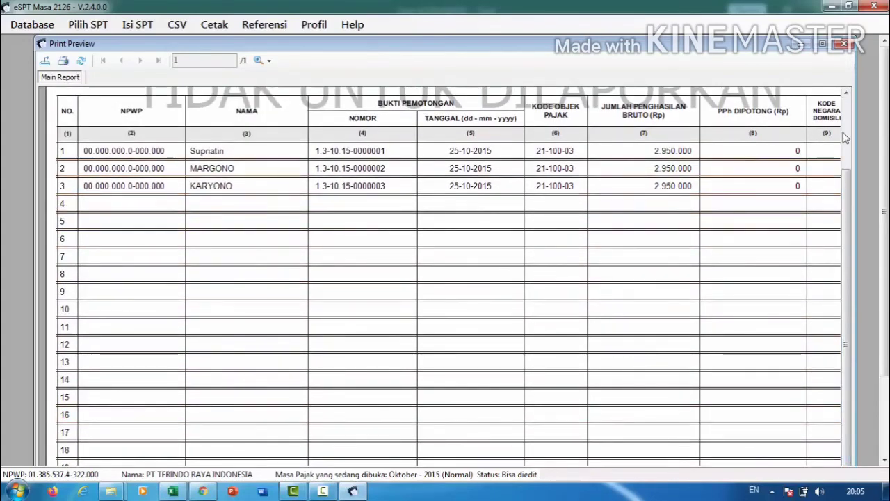
click(843, 45)
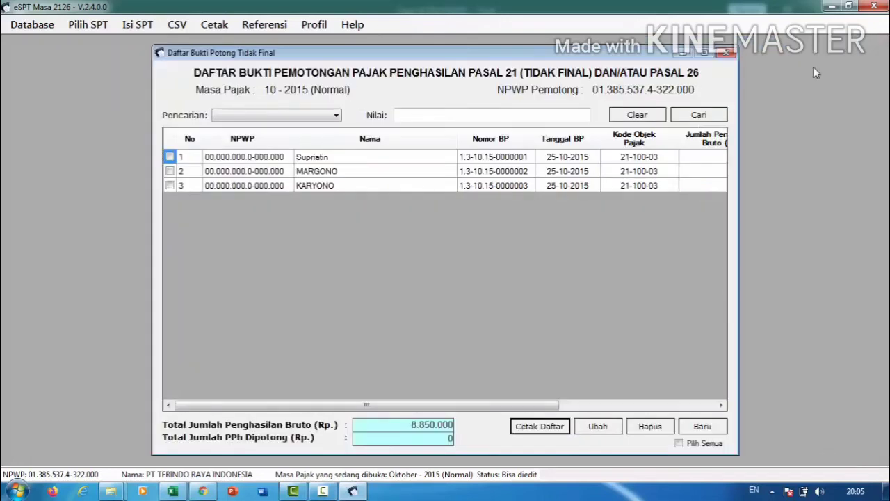
click(726, 53)
click(139, 25)
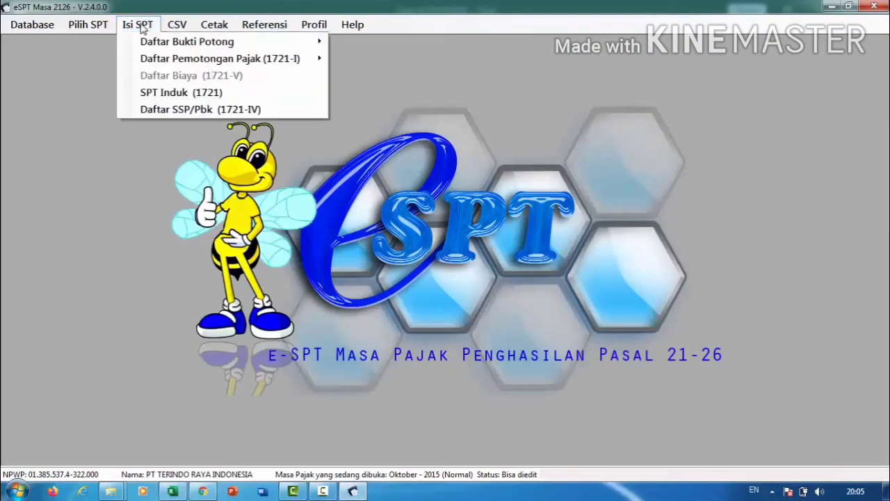
Add a new SSP entry with account code 411121 Pasal 21 and deposit type 100.
click(159, 109)
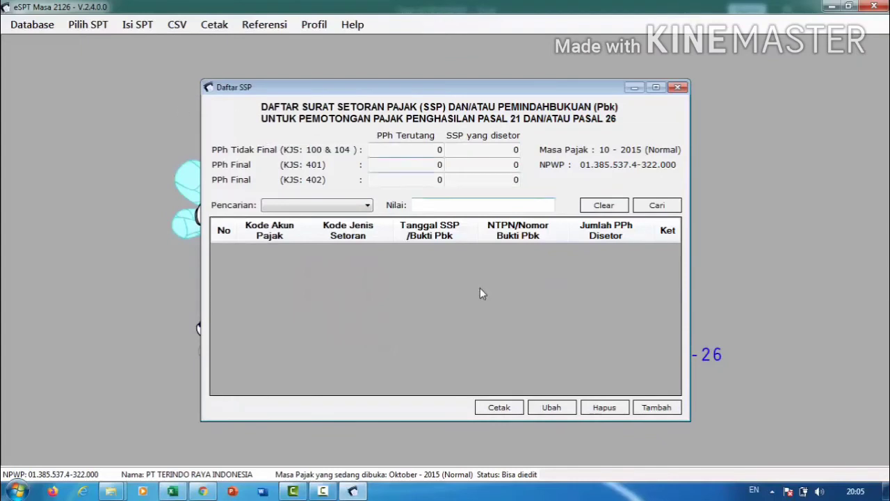
click(654, 408)
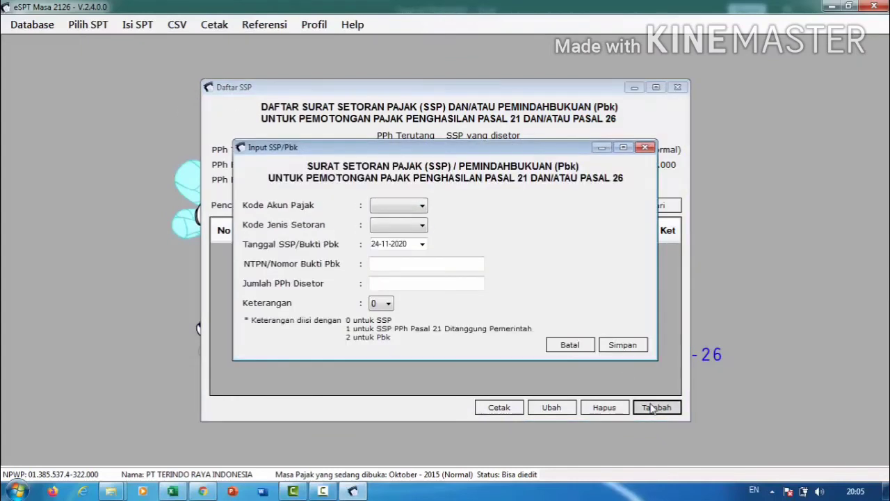
click(411, 206)
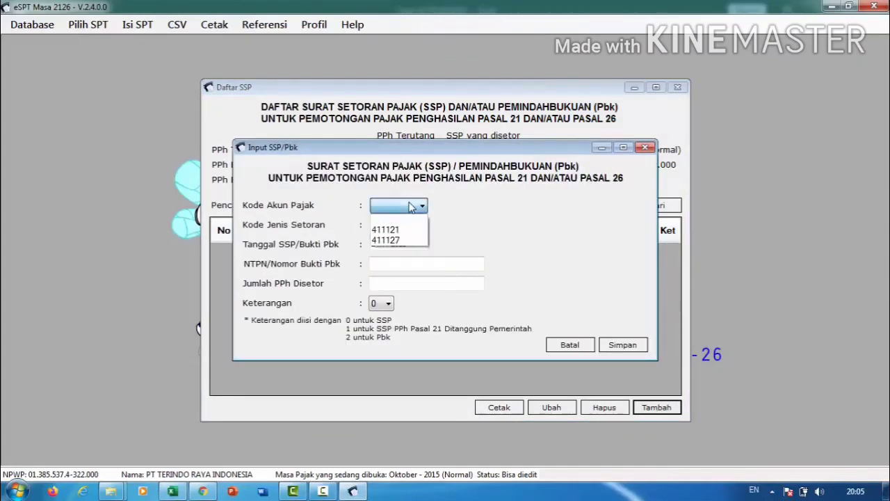
click(389, 229)
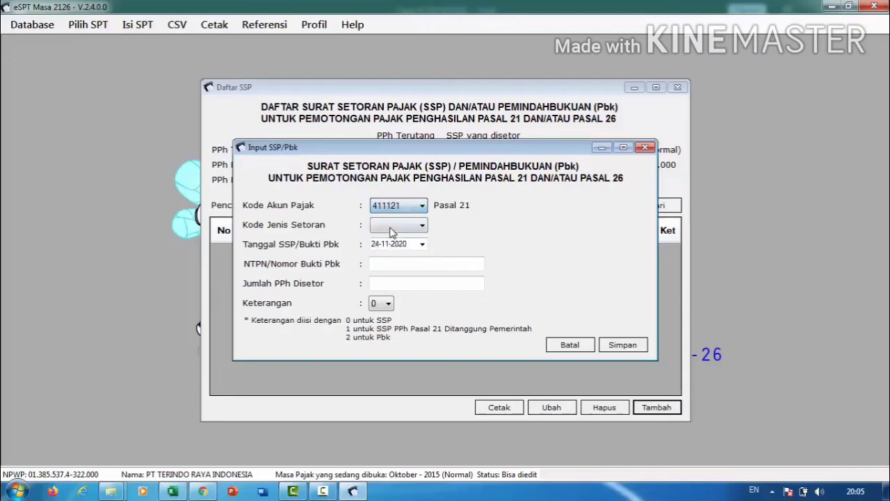
click(407, 211)
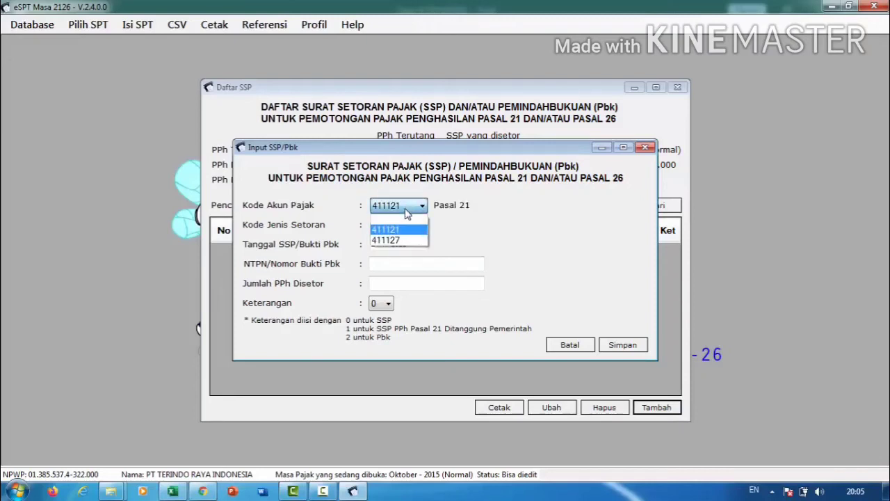
click(393, 240)
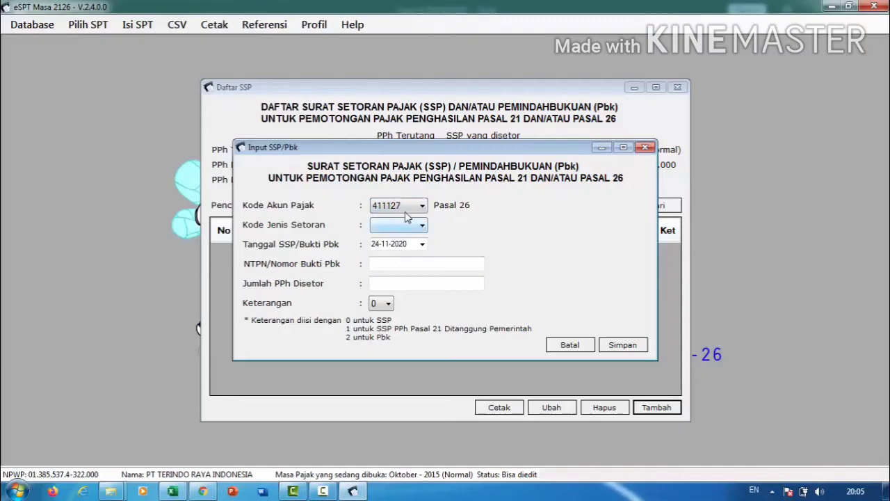
click(407, 207)
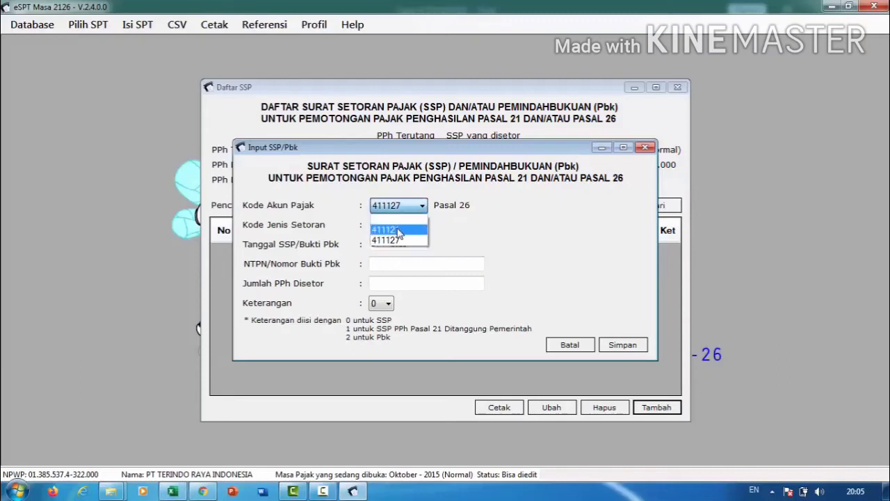
click(399, 231)
click(396, 226)
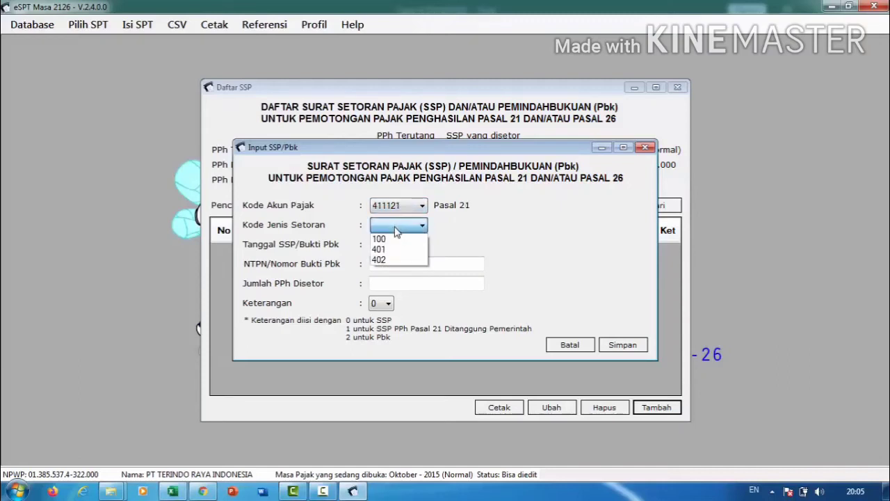
click(391, 238)
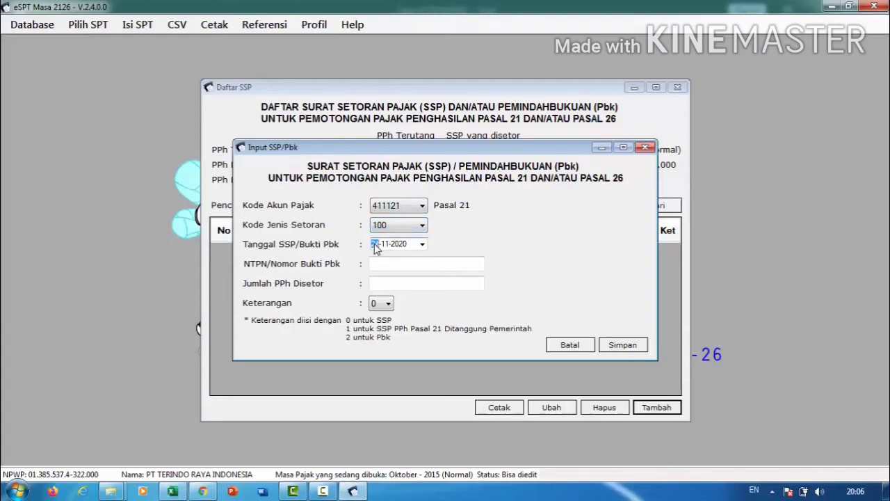
Set the SSP payment date to 25-10-2015 and enter the NTPN reference number.
key(Right)
key(Tab)
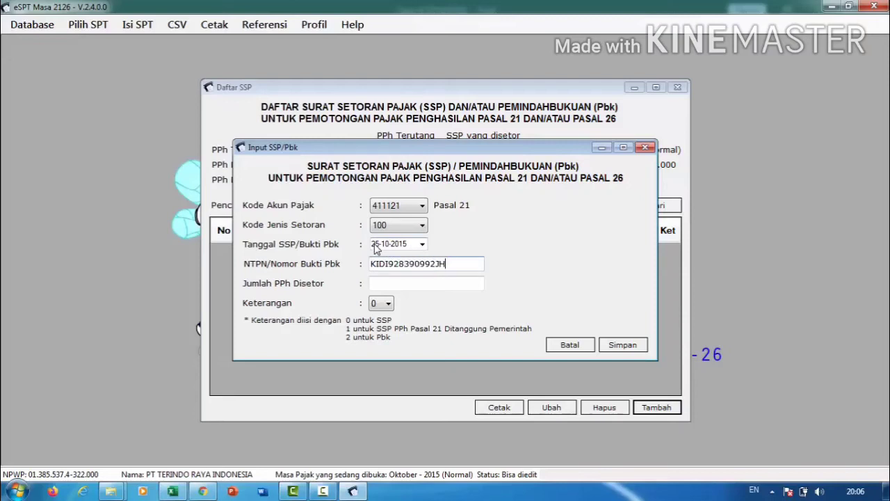
click(383, 281)
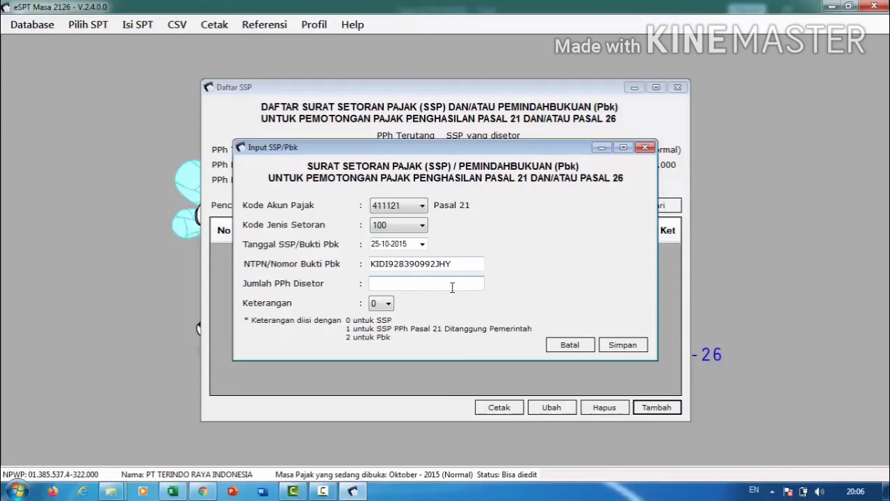
Switch to the Excel October 2015 PPh 21/26 summary workbook to check amounts.
click(172, 490)
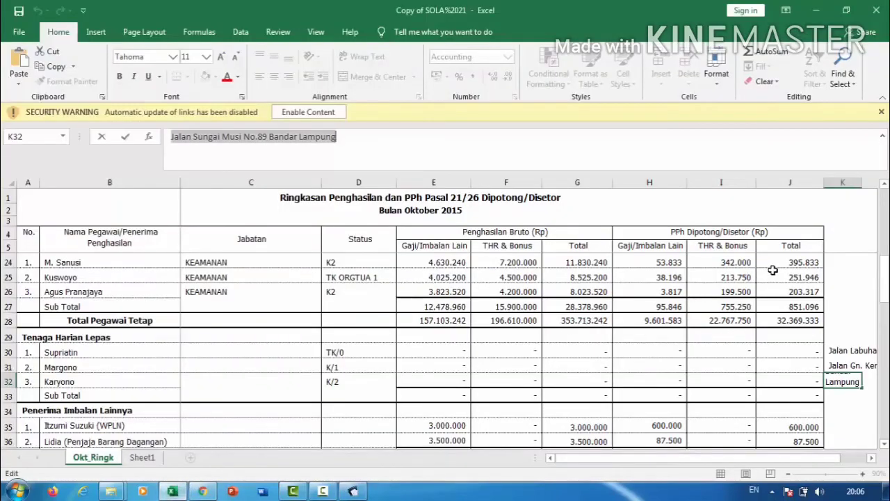
Shade the first permanent employee's 9.020.596 PPh total in cell J8 green.
key(Home)
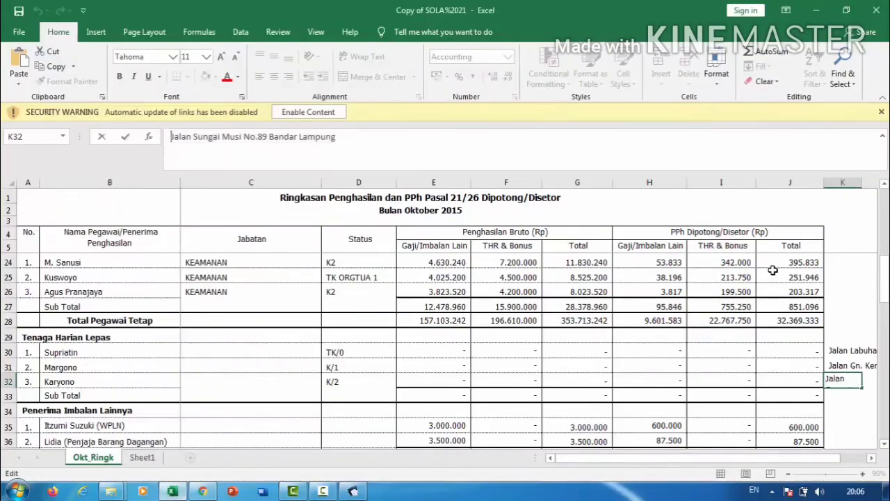
click(772, 271)
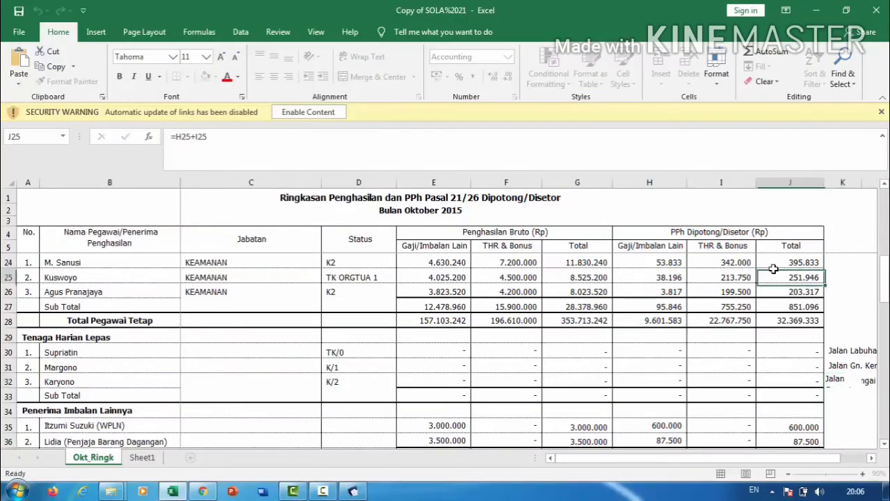
scroll(773, 270, up, 6)
click(773, 268)
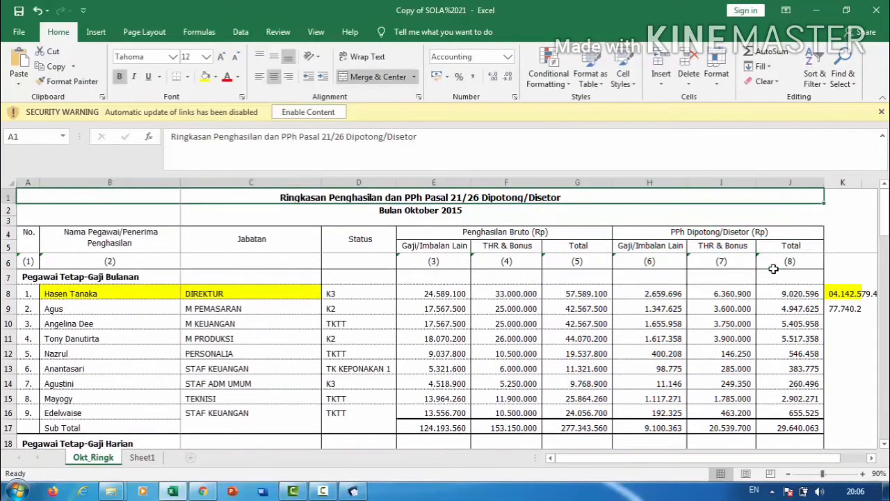
click(782, 295)
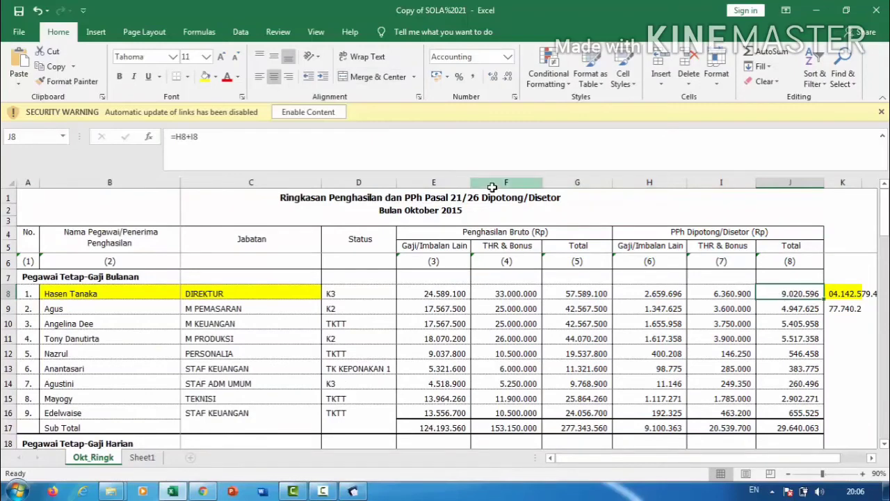
click(217, 76)
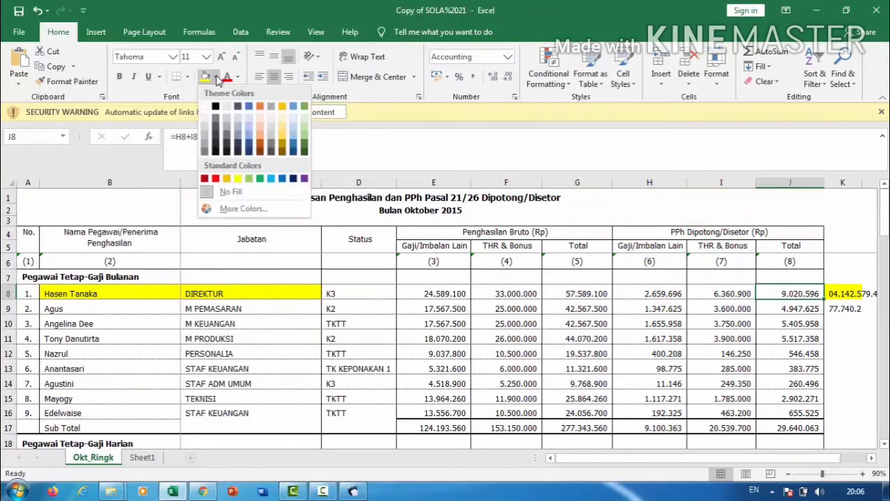
click(250, 178)
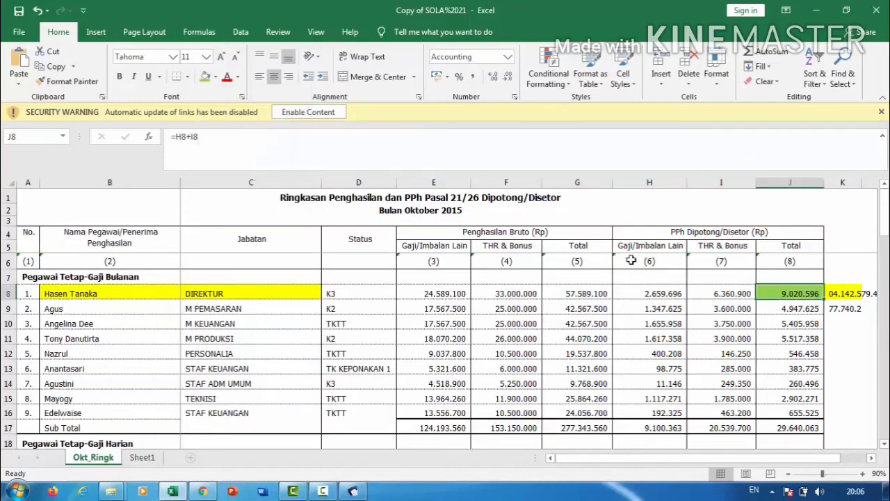
Enter 9020596 as the SSP amount deposited, save it, and decline recording another SSP.
click(354, 492)
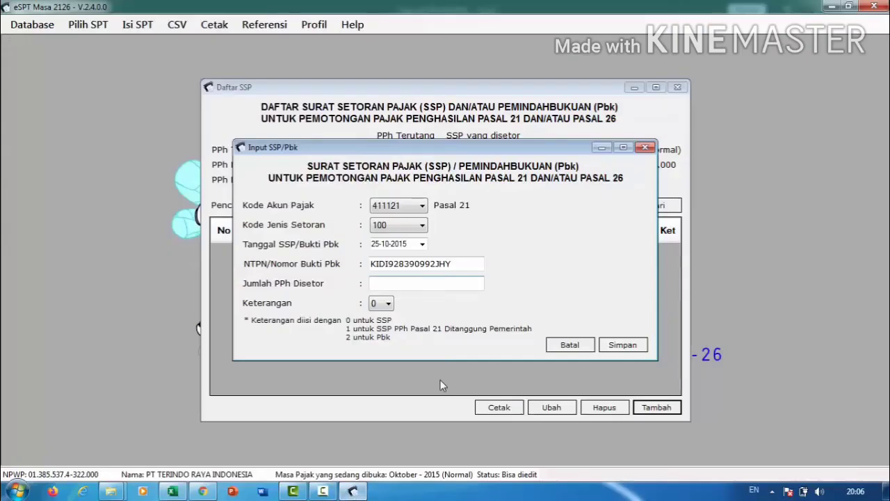
text(902050)
key(BackSpace)
text(96)
key(Tab)
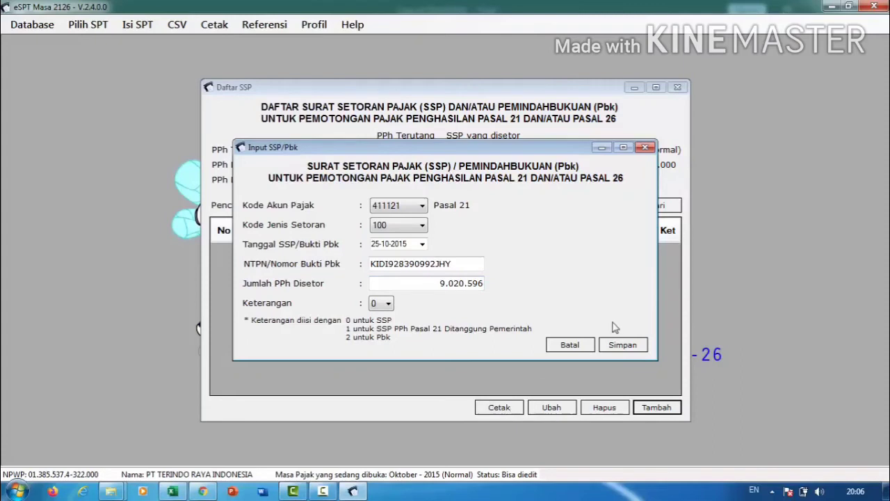
click(618, 346)
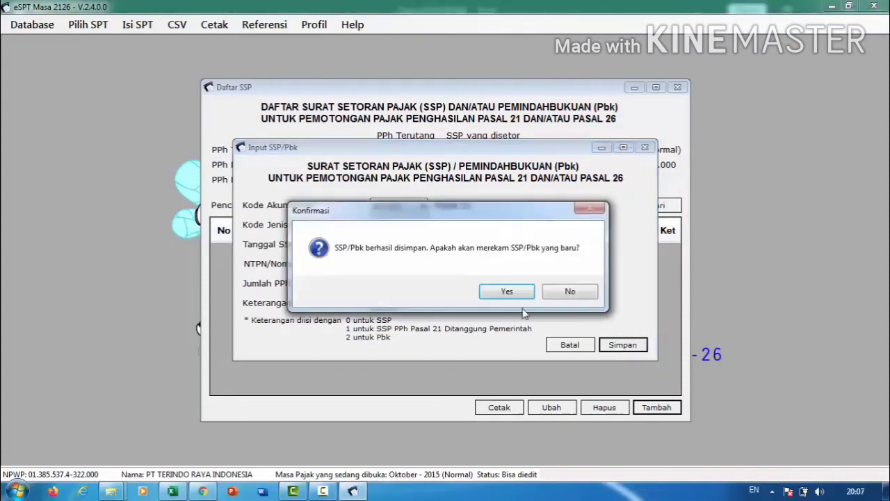
click(560, 295)
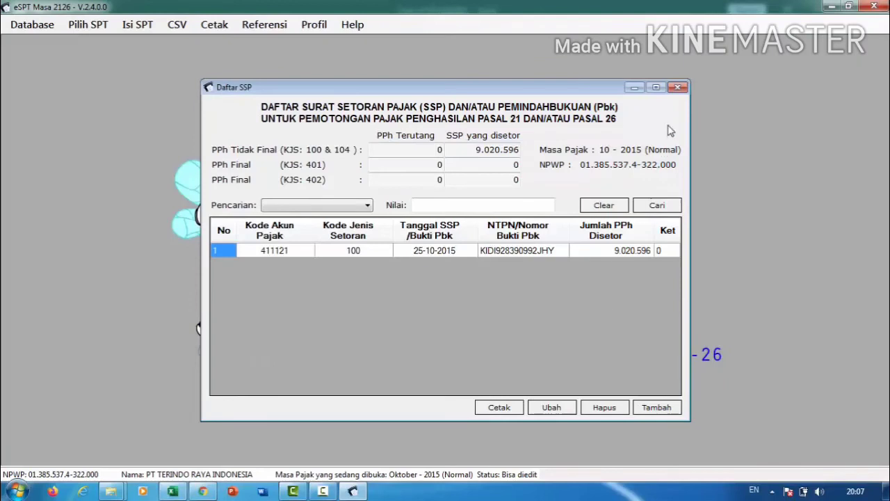
Open the SPT Induk 1721 form and review its calculation, final tax and attachment sections.
click(678, 87)
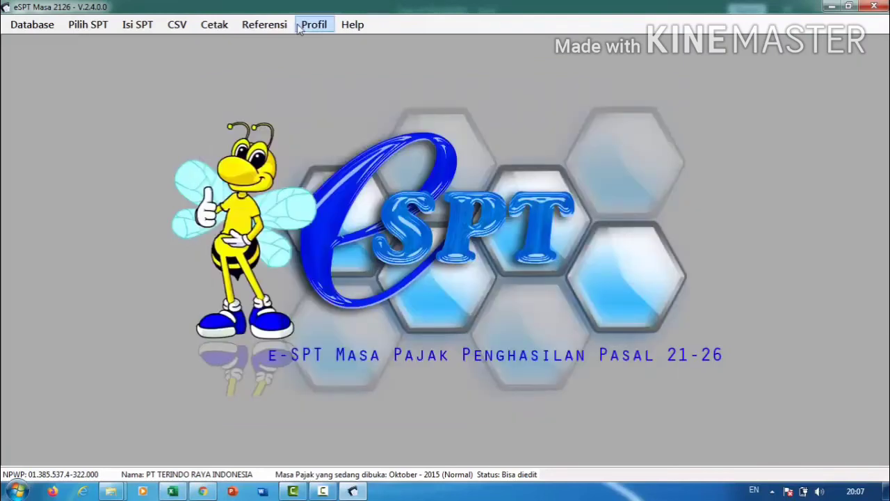
click(147, 31)
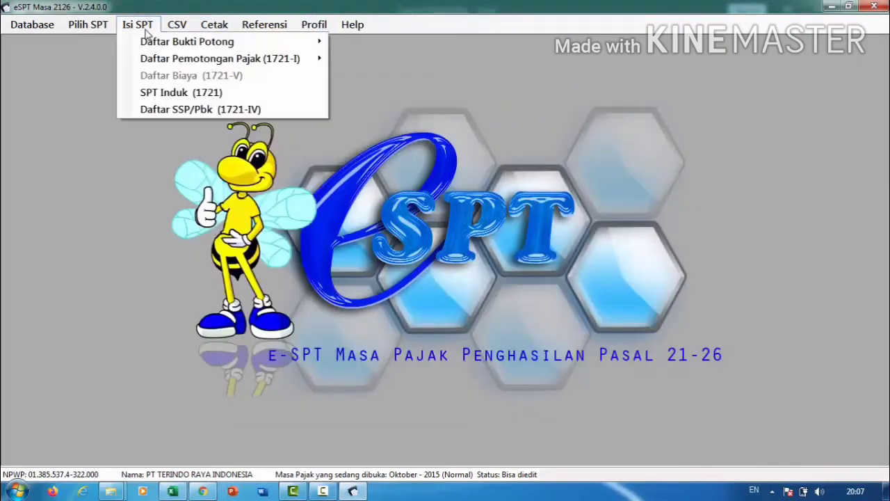
click(159, 90)
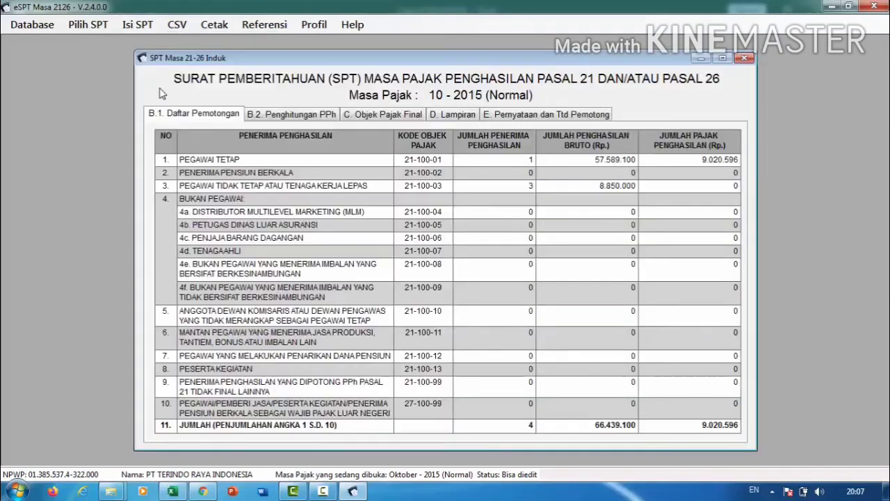
click(260, 116)
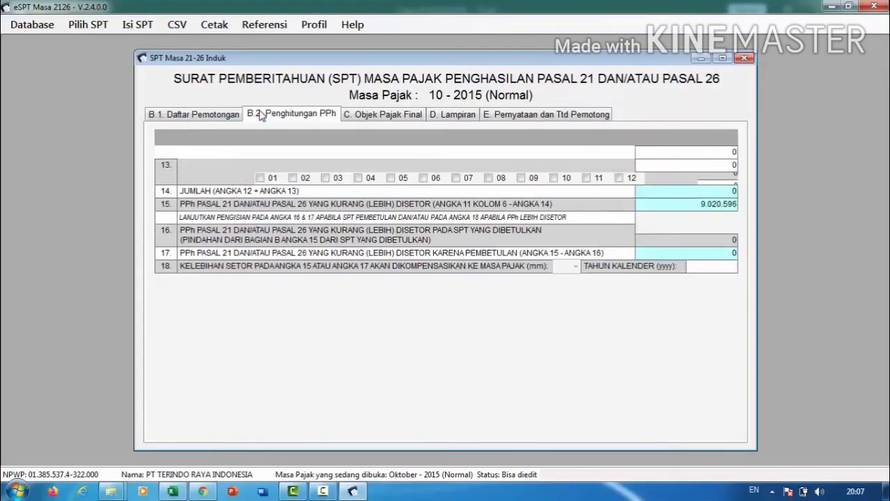
click(378, 123)
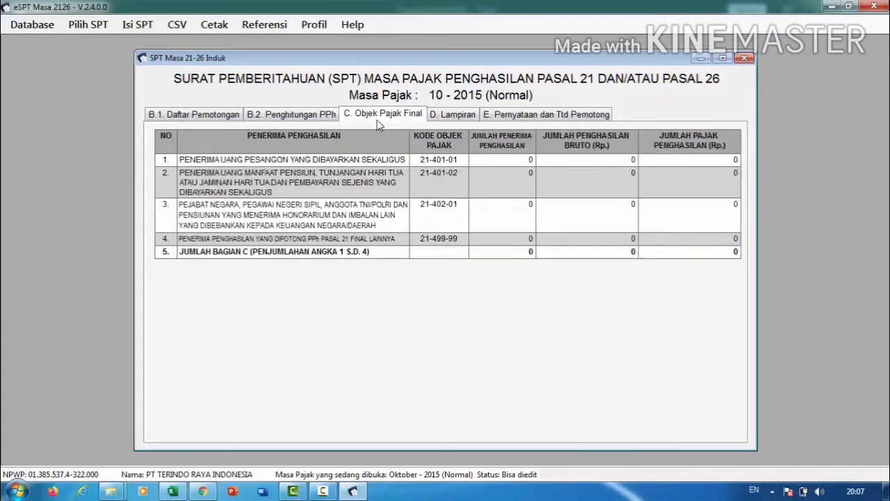
click(448, 119)
click(488, 117)
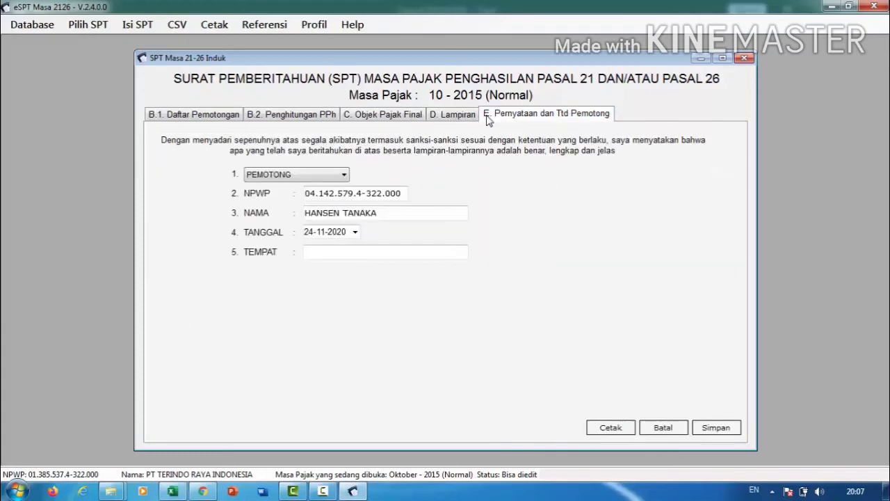
Sign the declaration on 25-10-2015 at Bandar Lampung and save the SPT Induk.
click(308, 233)
key(Right)
key(Right)
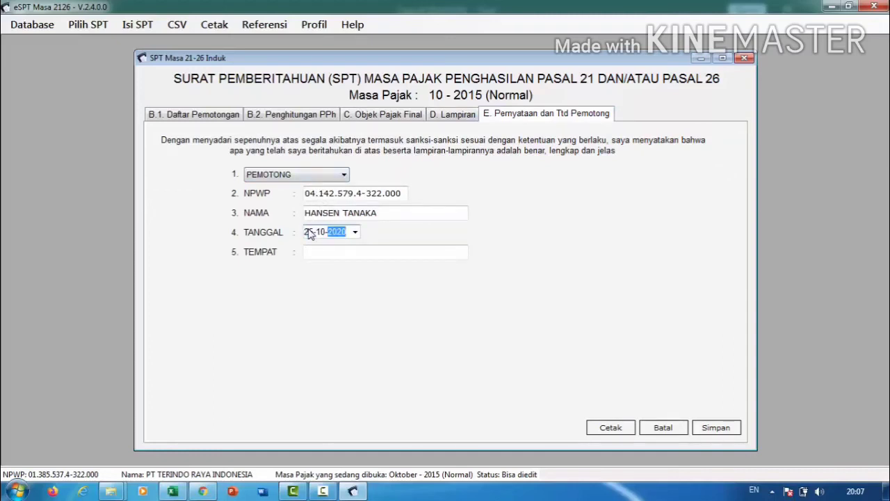
text(2)
click(321, 251)
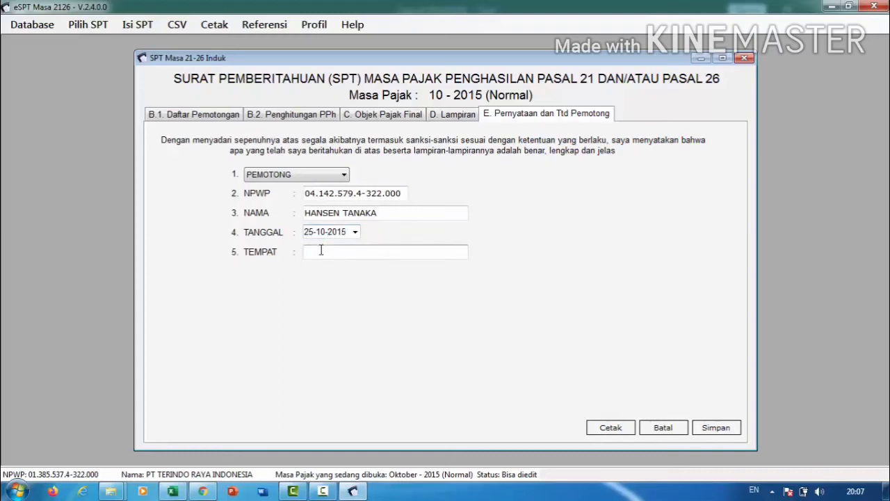
text(Bandar Lamp)
click(711, 429)
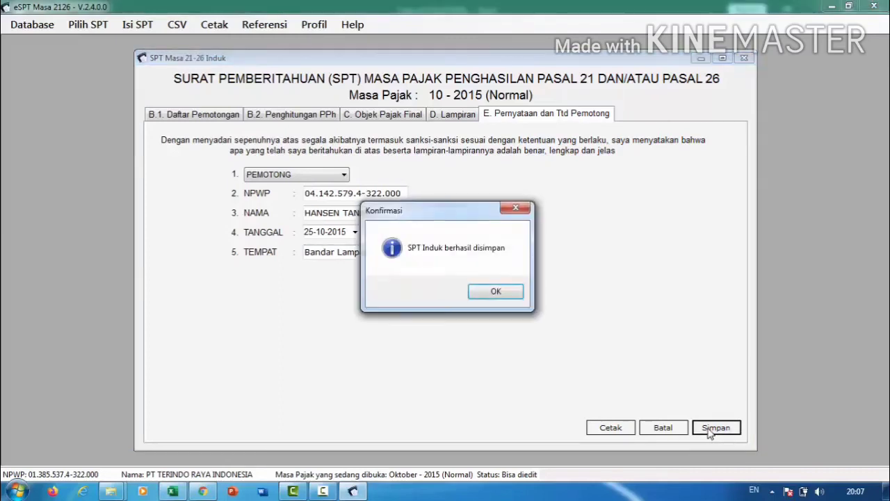
click(495, 291)
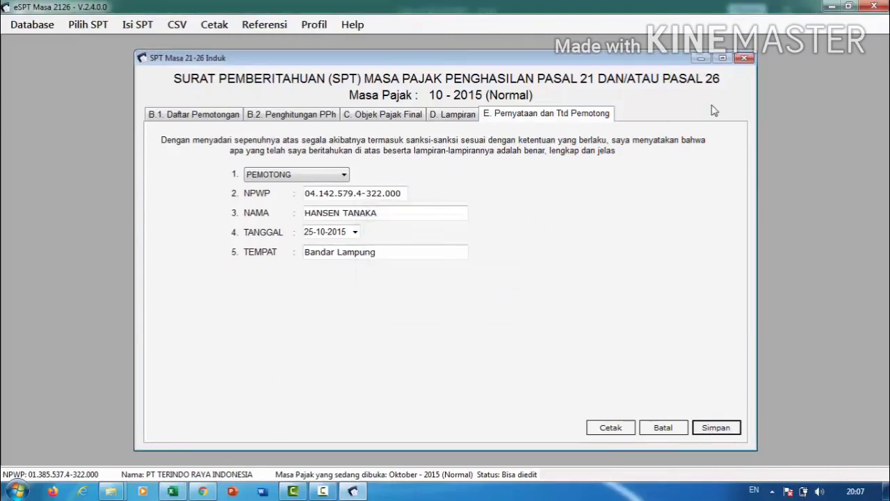
Preview the Formulir SPT Induk 1721 report full-size and page down to its final rows.
click(744, 57)
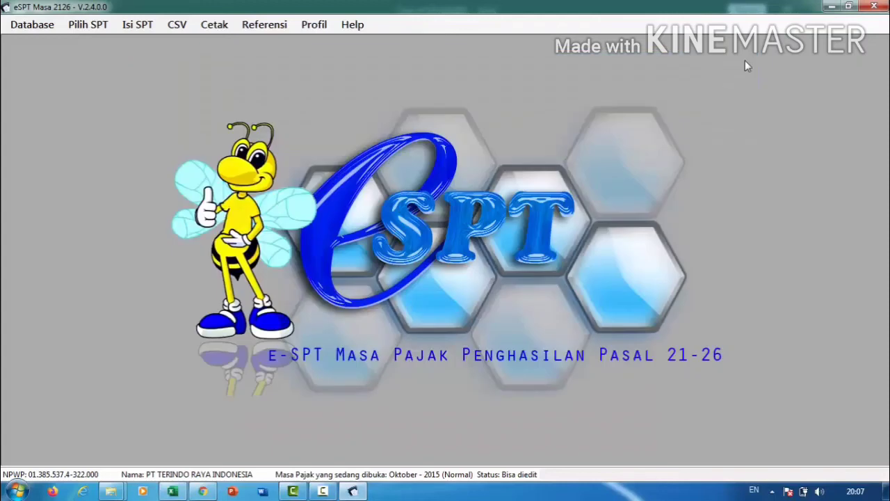
click(223, 23)
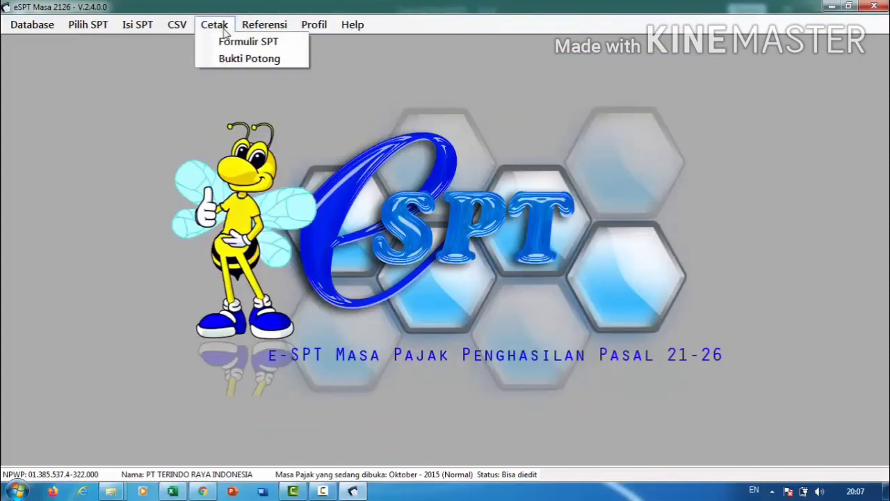
click(237, 43)
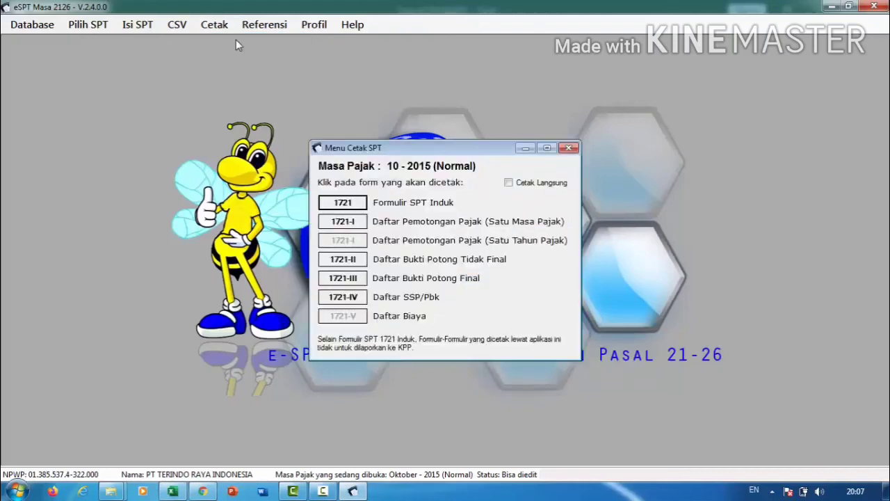
click(340, 201)
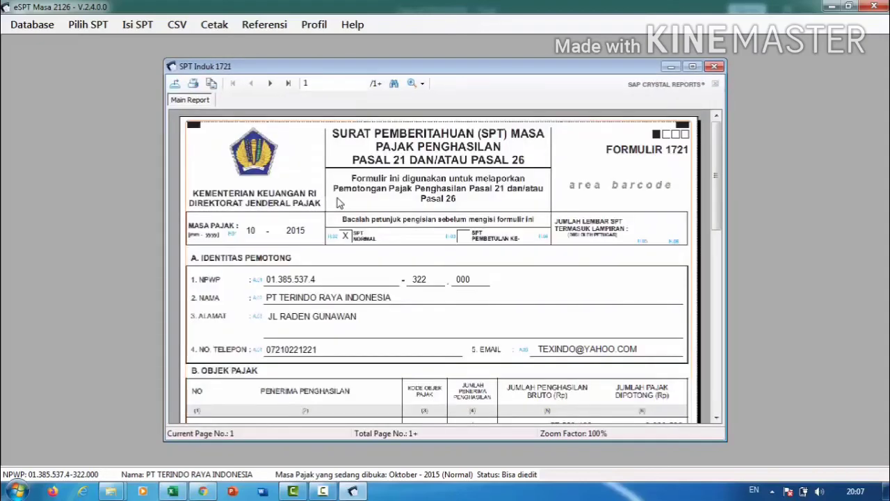
click(691, 67)
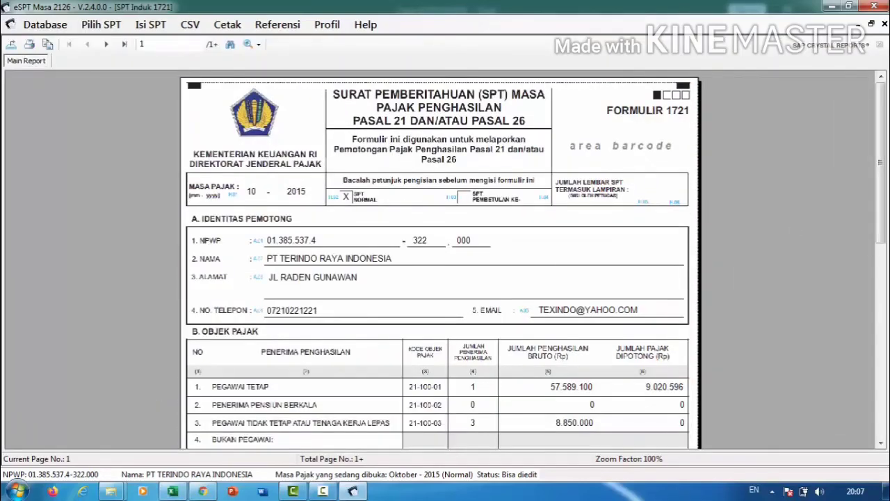
click(883, 280)
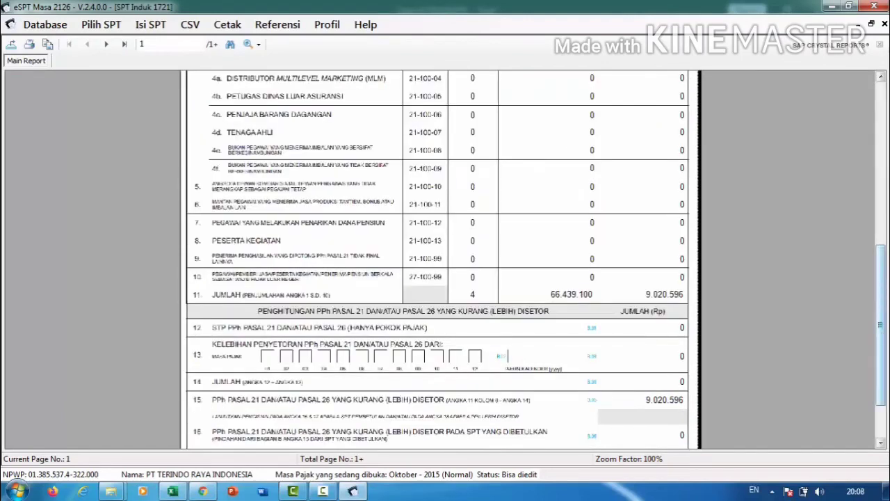
click(884, 420)
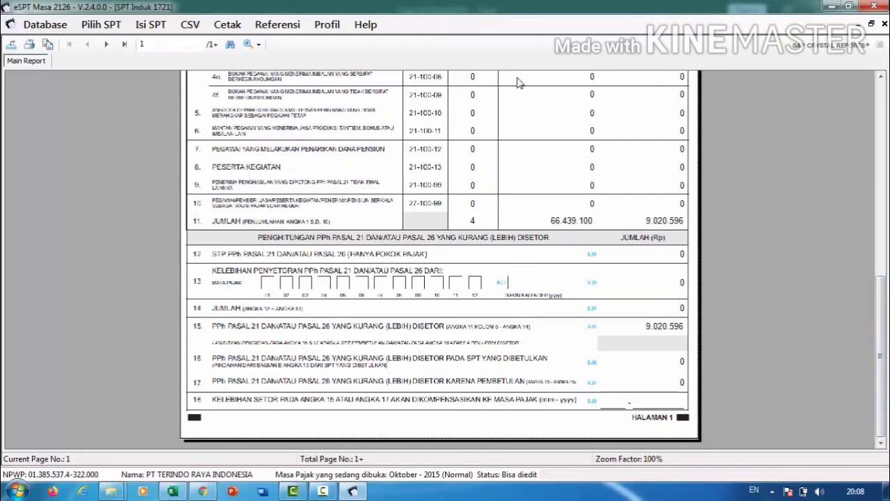
Print the SPT Induk report with Nitro PDF Creator (Pro 11) to a PDF in New folder.
click(30, 44)
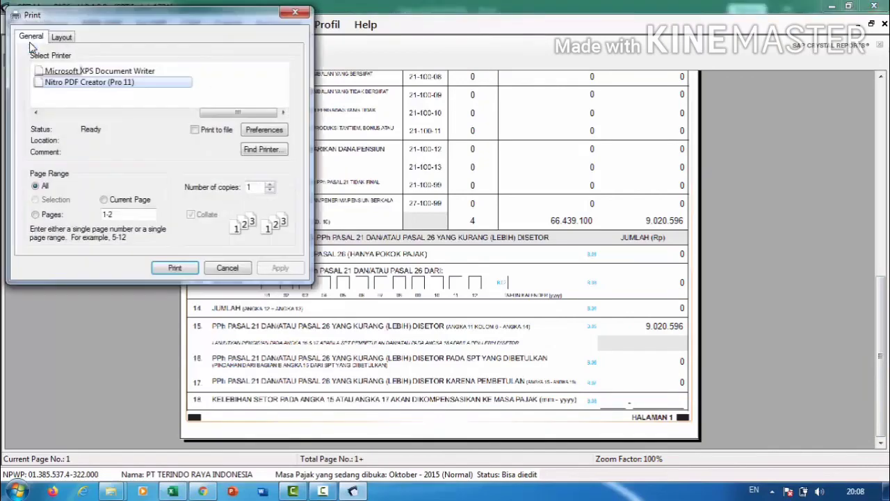
click(98, 83)
click(157, 84)
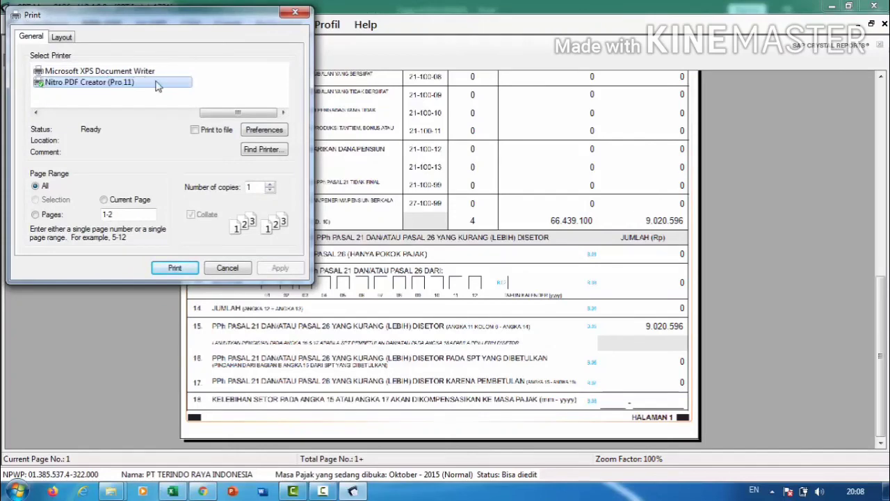
click(172, 269)
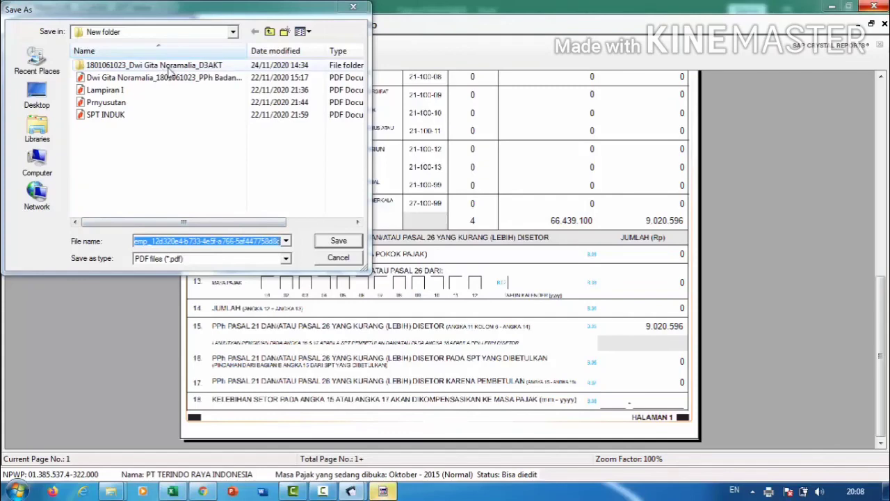
click(337, 240)
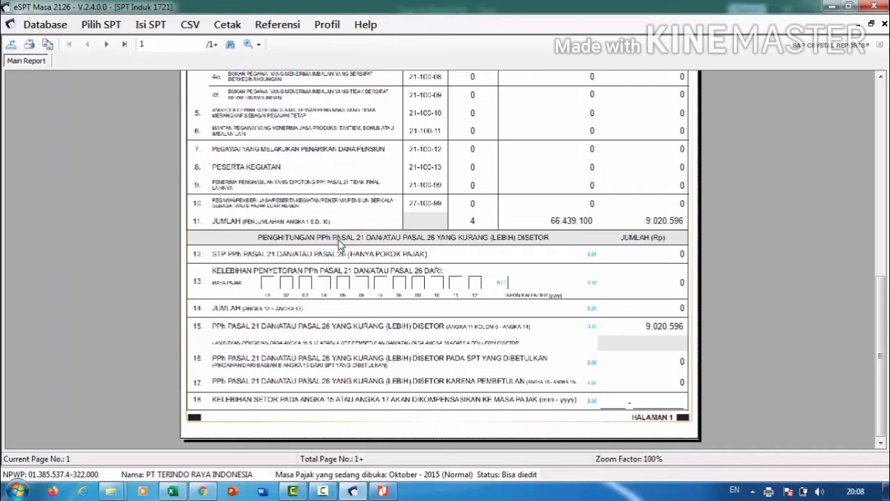
click(384, 490)
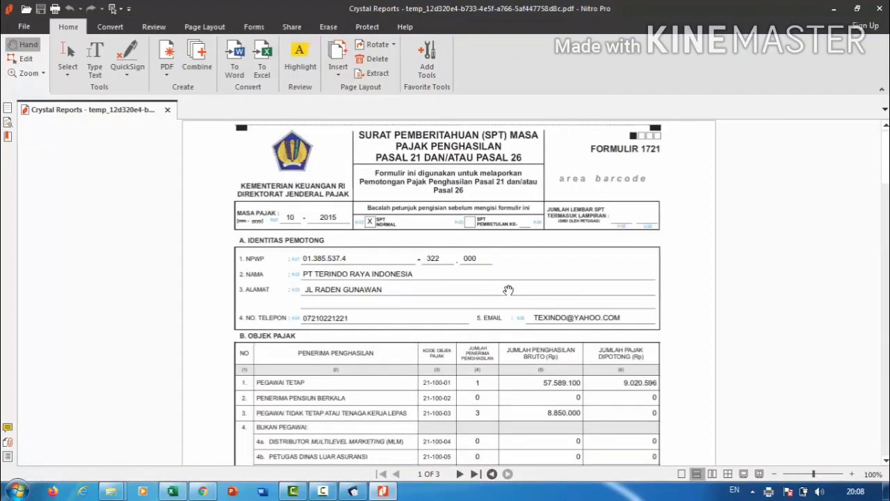
scroll(888, 179, down, 2)
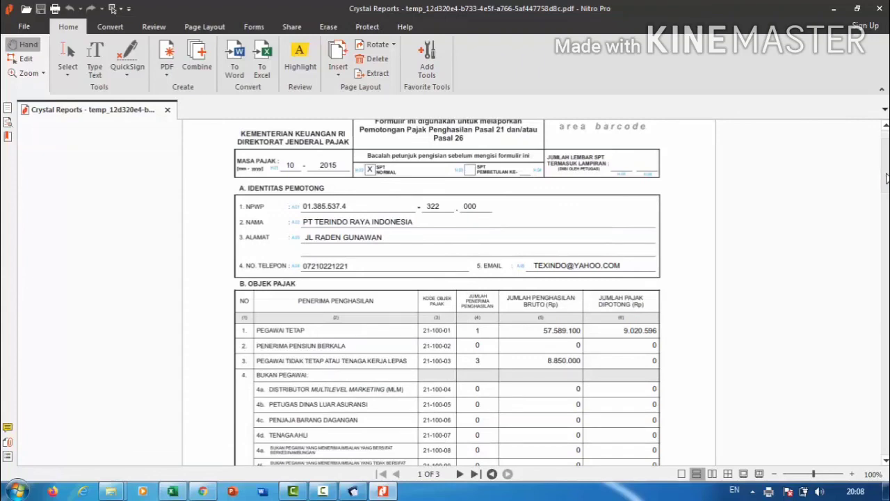
drag(886, 178, 885, 436)
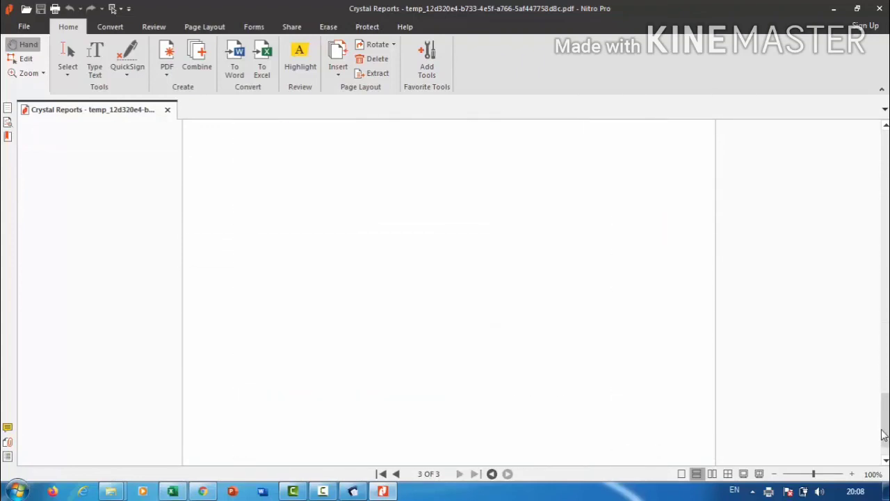
click(879, 10)
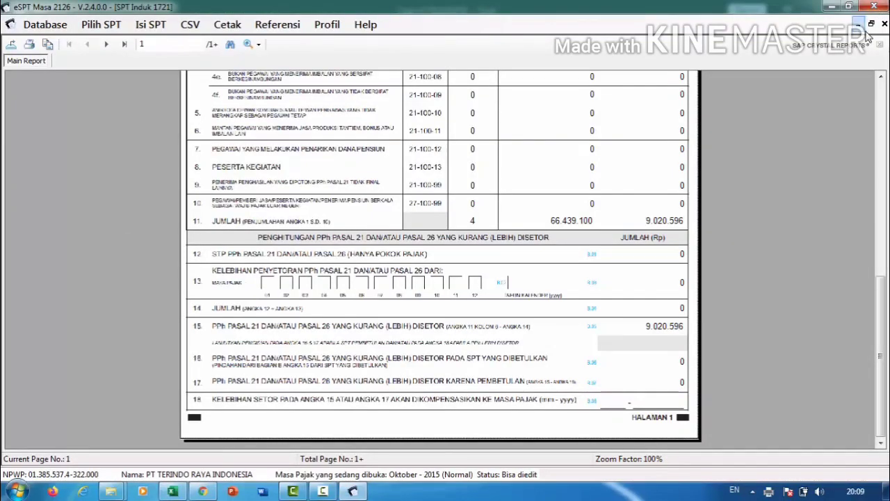
Close the report windows and start CSV SPT reporting for Oktober 2015, 9.020.596 owed and paid.
click(884, 25)
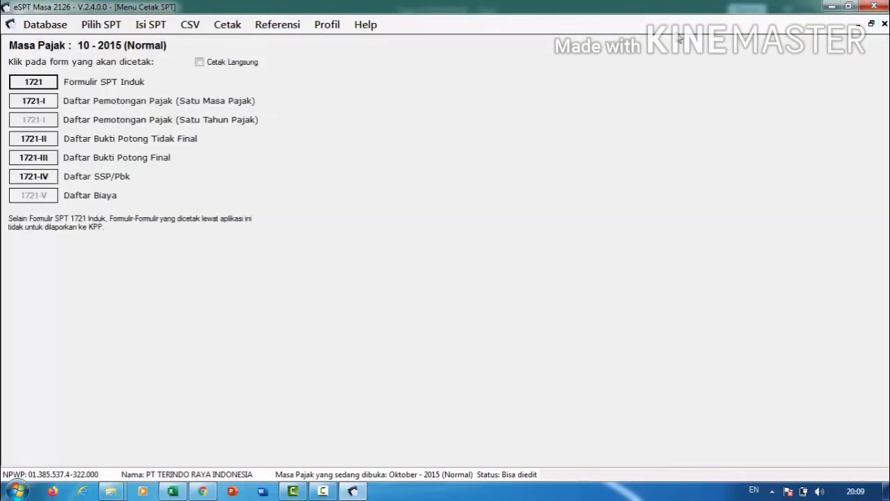
click(871, 24)
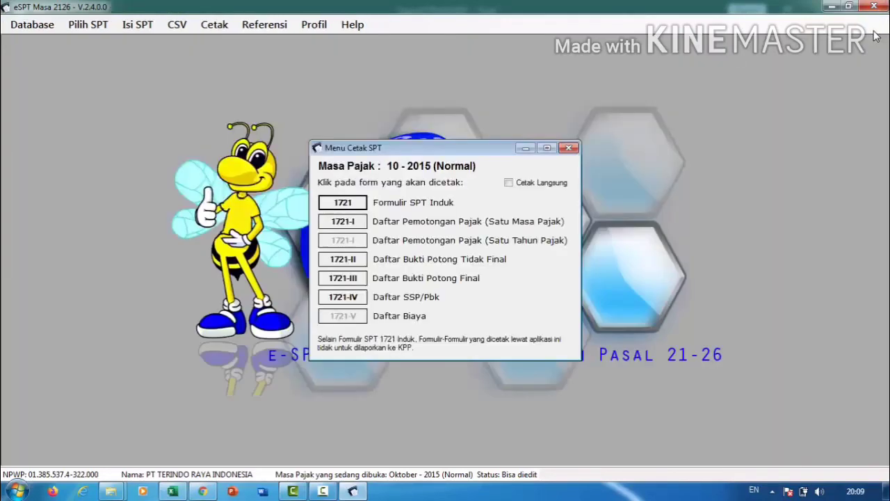
click(568, 148)
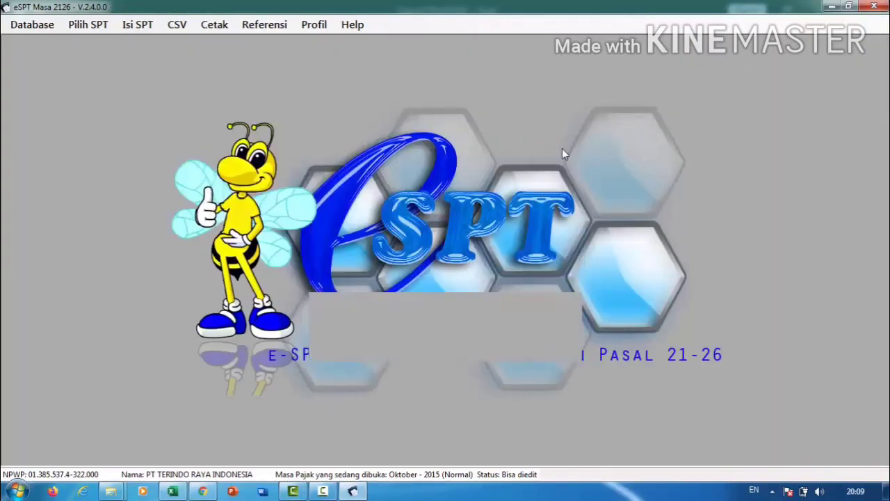
click(188, 23)
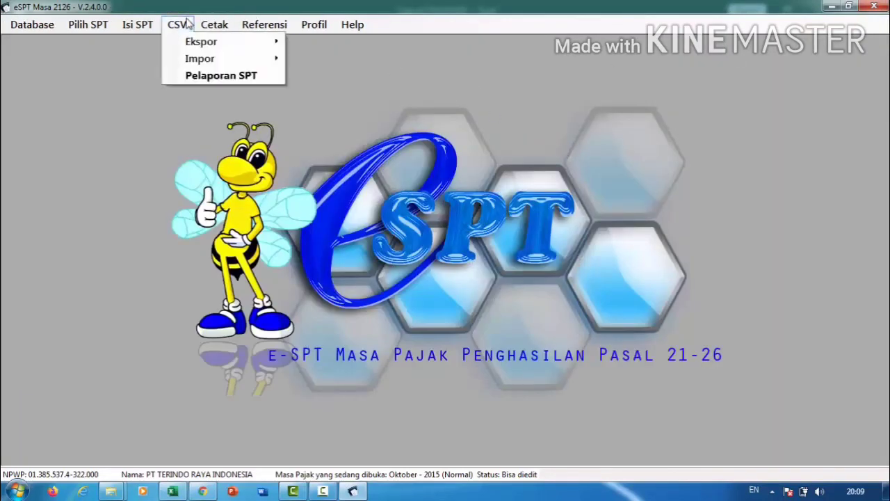
click(200, 75)
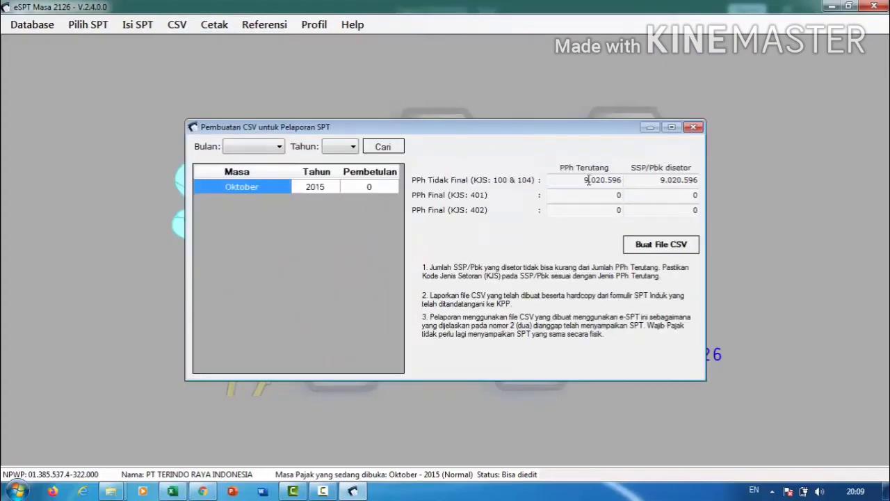
click(647, 242)
Save the October 2015 CSV file into C:\Program Files (x86)\DJP\e-SPT Masa 21-26 2014.
click(672, 250)
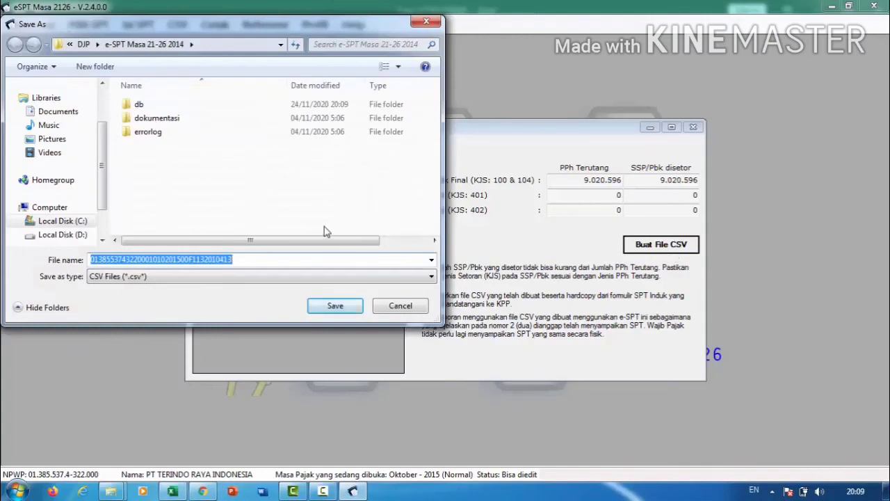
click(78, 224)
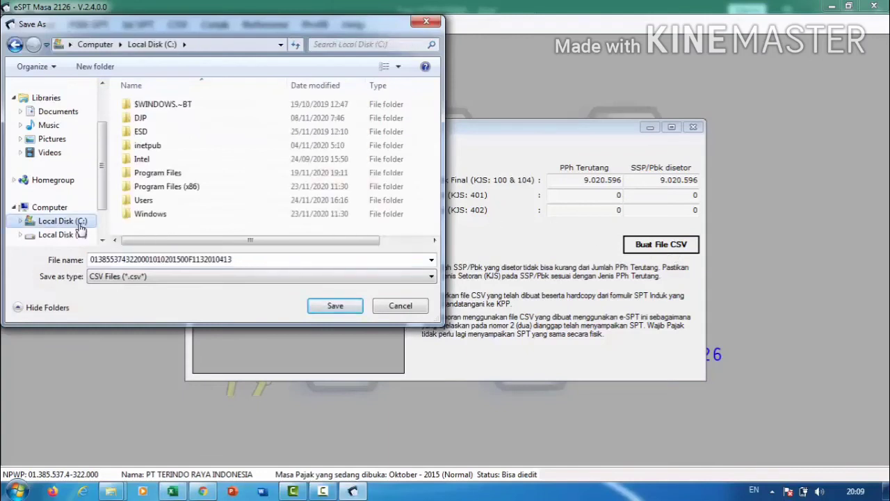
double_click(159, 186)
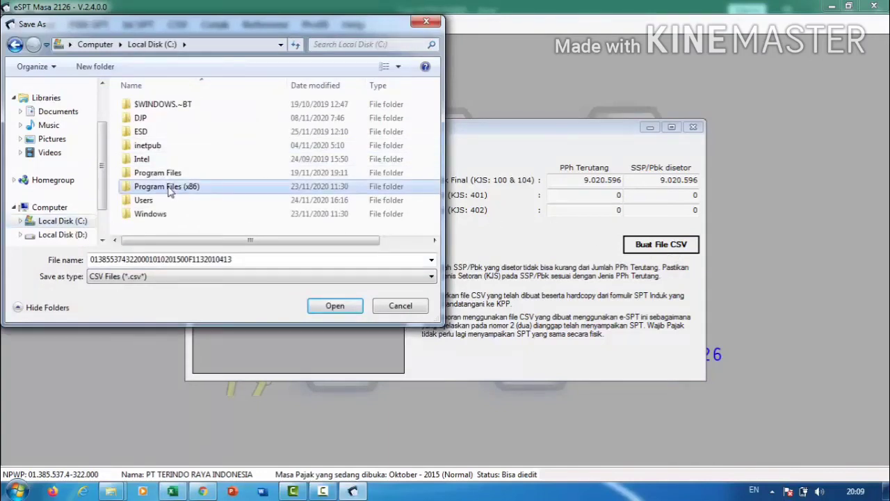
double_click(153, 132)
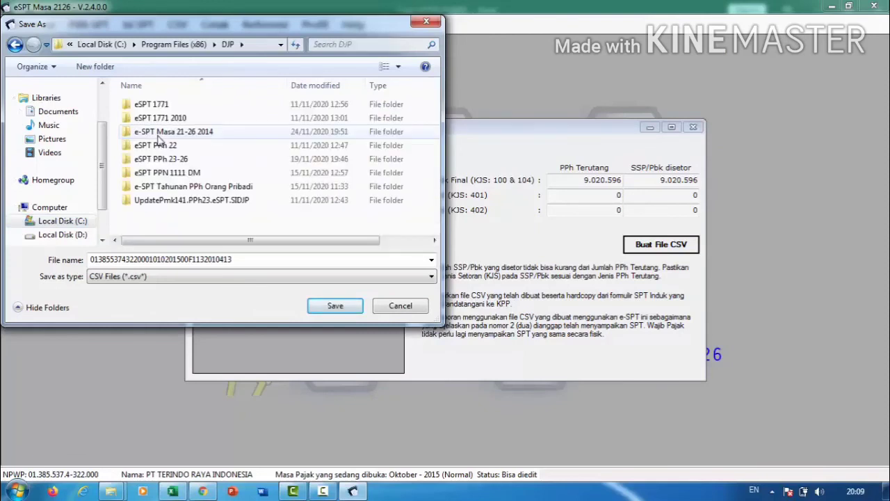
double_click(174, 132)
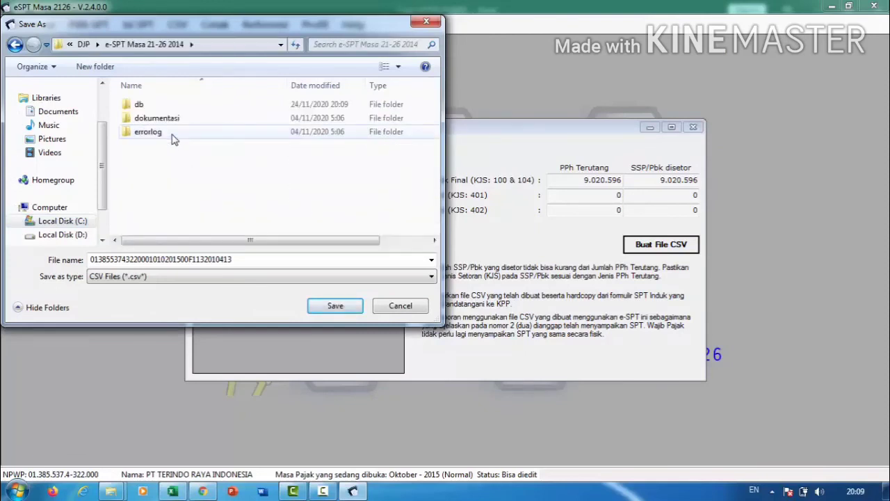
click(328, 303)
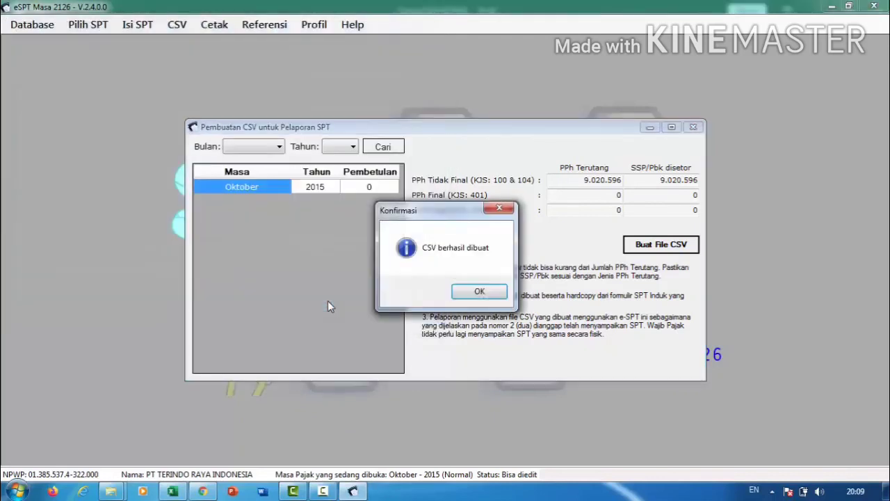
click(478, 292)
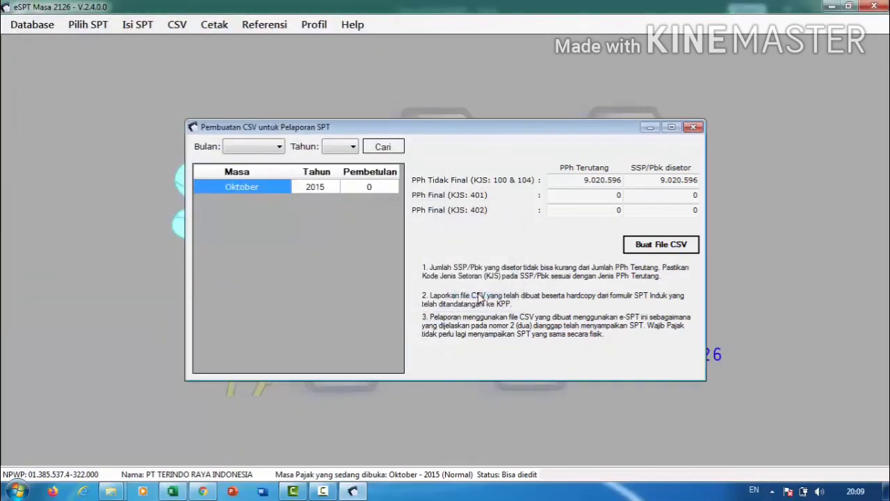
Close the CSV window and locate the new 4 KB CSV file in File Explorer.
click(693, 127)
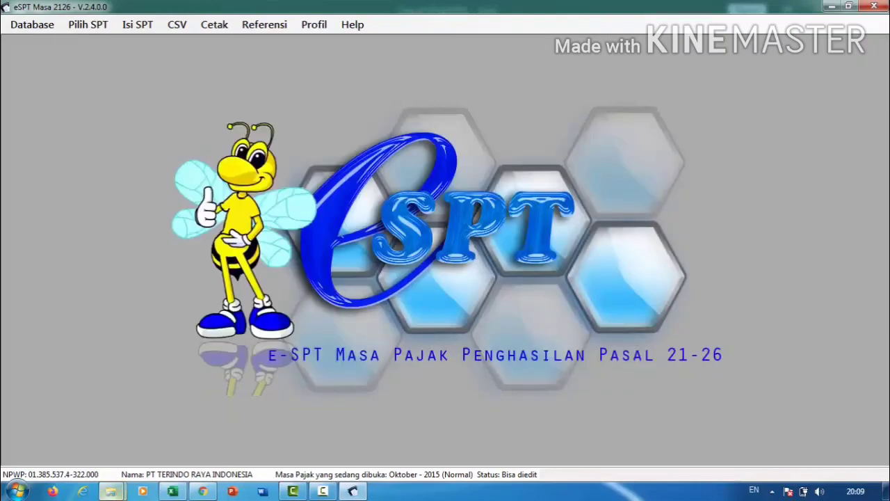
mouse_move(110, 491)
click(98, 431)
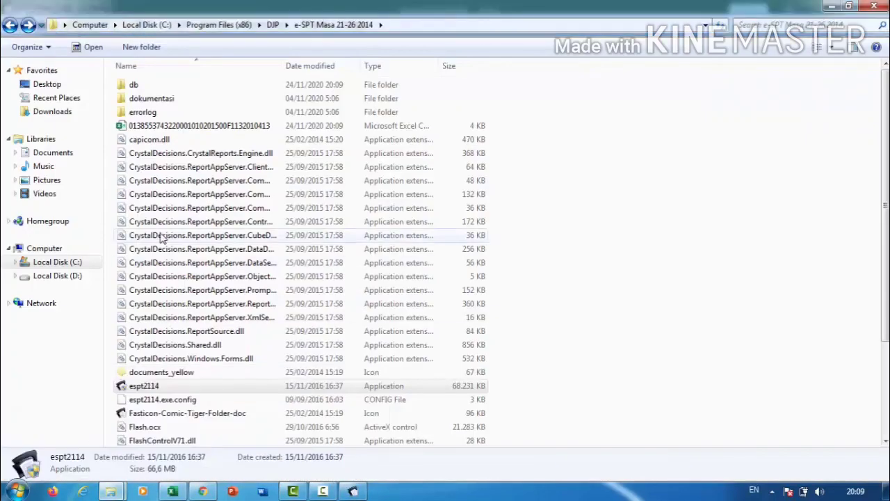
click(137, 125)
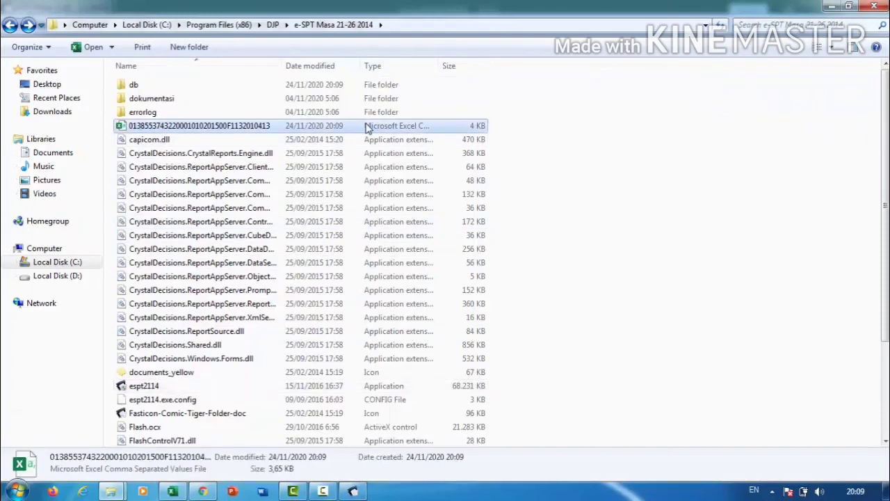